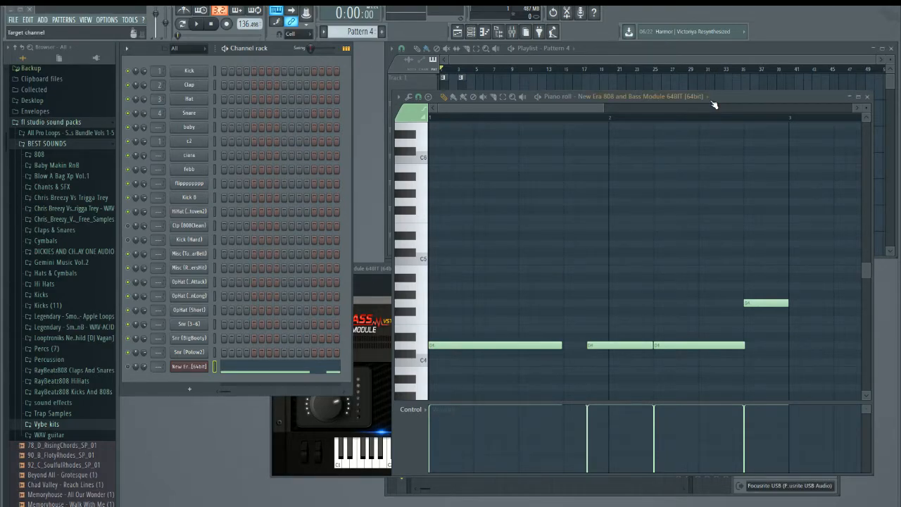
Close the piano roll, rearrange the mixer and 808 bass module windows, and start playing the song.
left_click(867, 97)
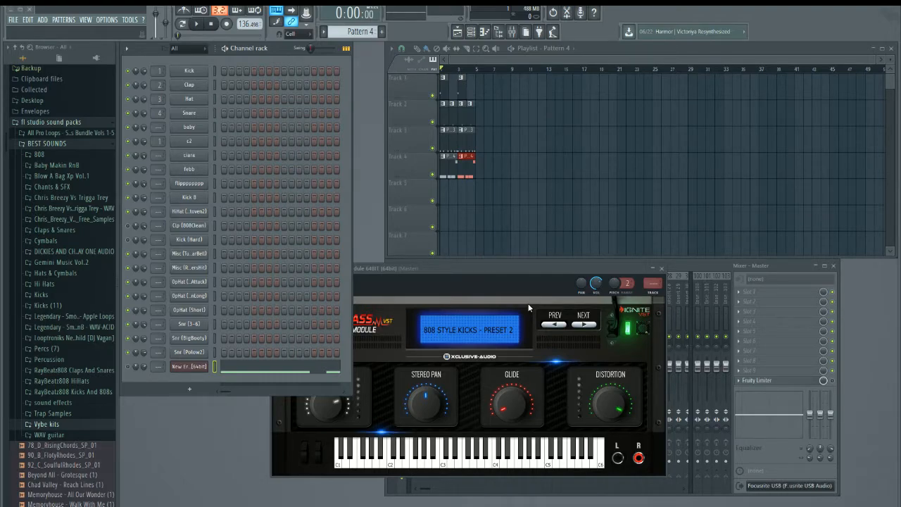
left_click_drag(539, 273, 508, 277)
left_click_drag(664, 265, 740, 268)
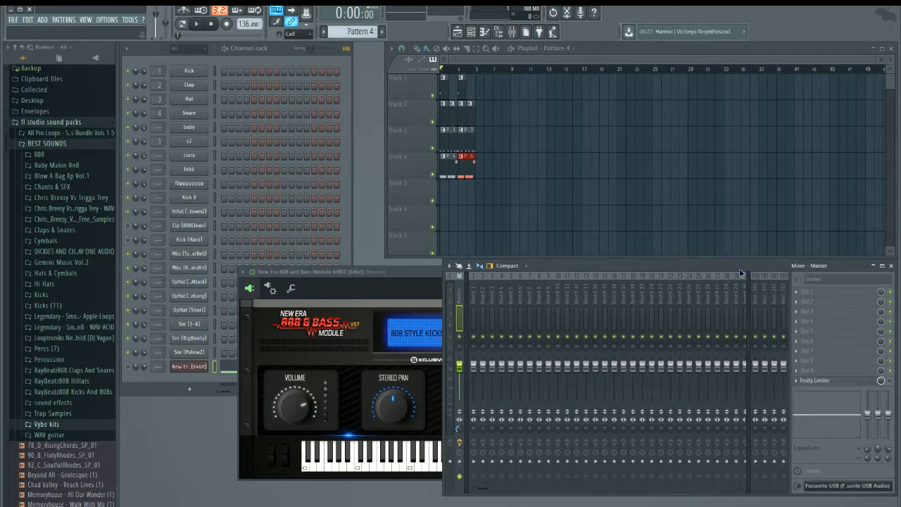
left_click_drag(402, 274, 505, 276)
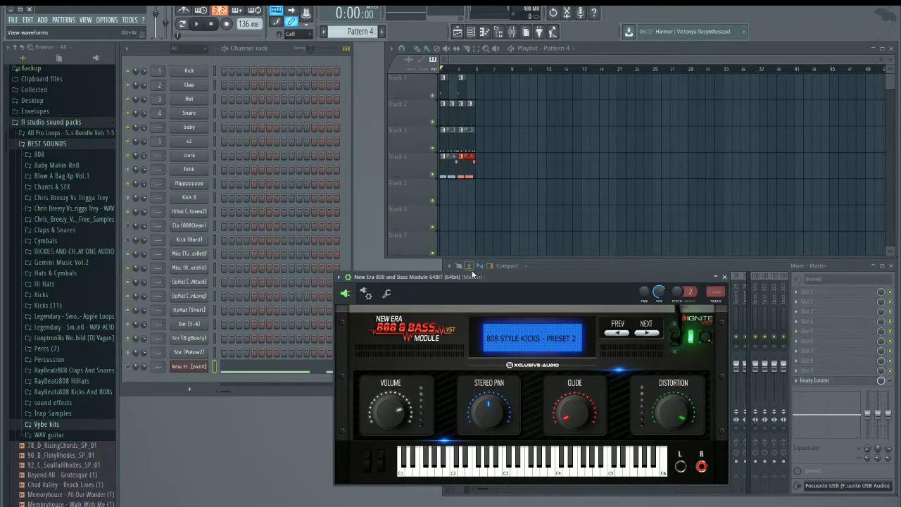
left_click(198, 25)
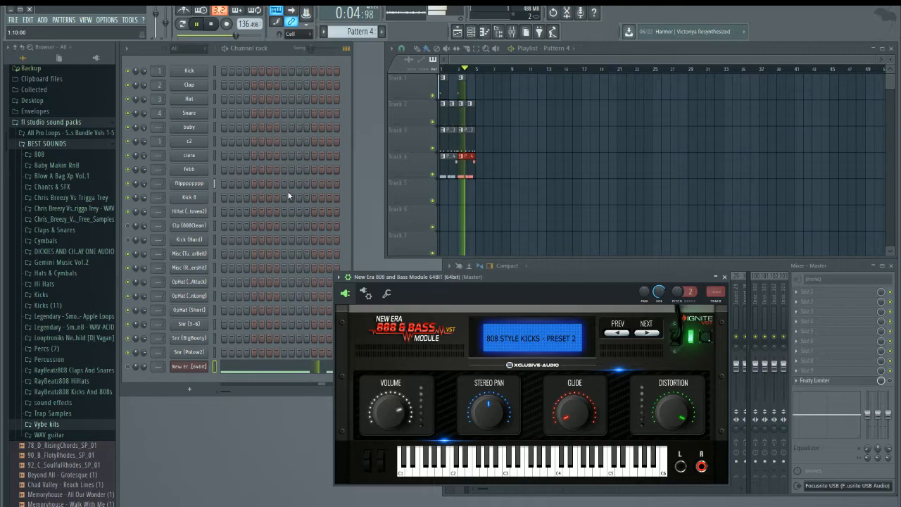
left_click_drag(514, 278, 563, 272)
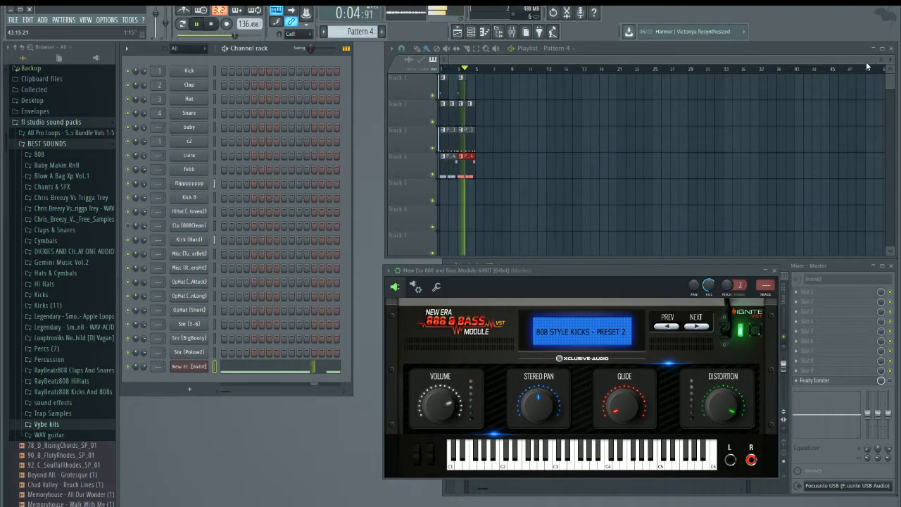
Zoom in on the playlist's first bars and place a Pattern 5 clip on Track 5 at bar 1.
left_click_drag(891, 69, 890, 63)
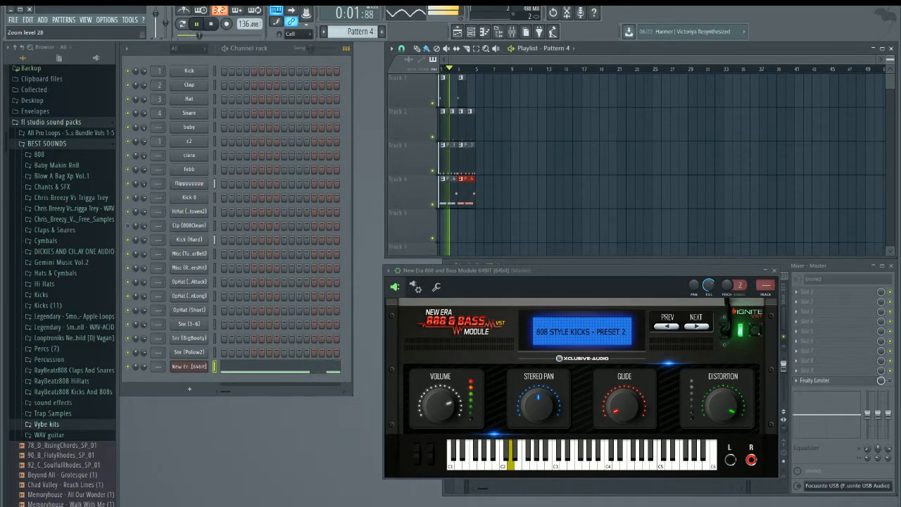
left_click_drag(876, 60, 584, 61)
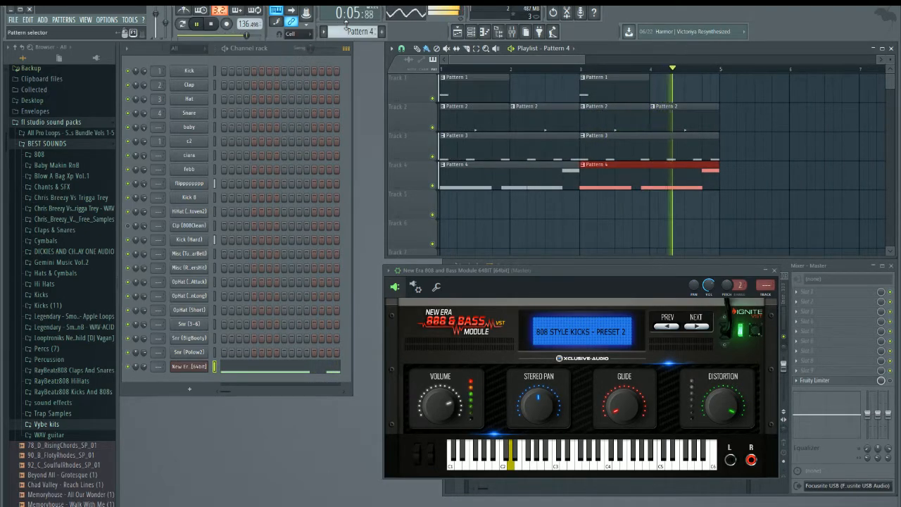
scroll(359, 31, "down", 1)
left_click(458, 212)
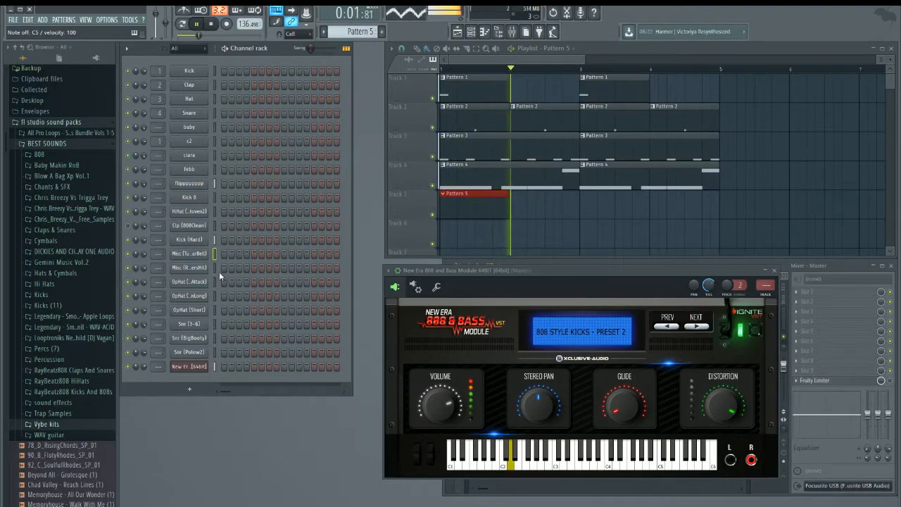
Start Pattern 5 in the HiHat (Zaytoven2) piano roll with a one-step C5 note at bar 1, with snap set to Cell.
right_click(218, 211)
left_click(224, 213)
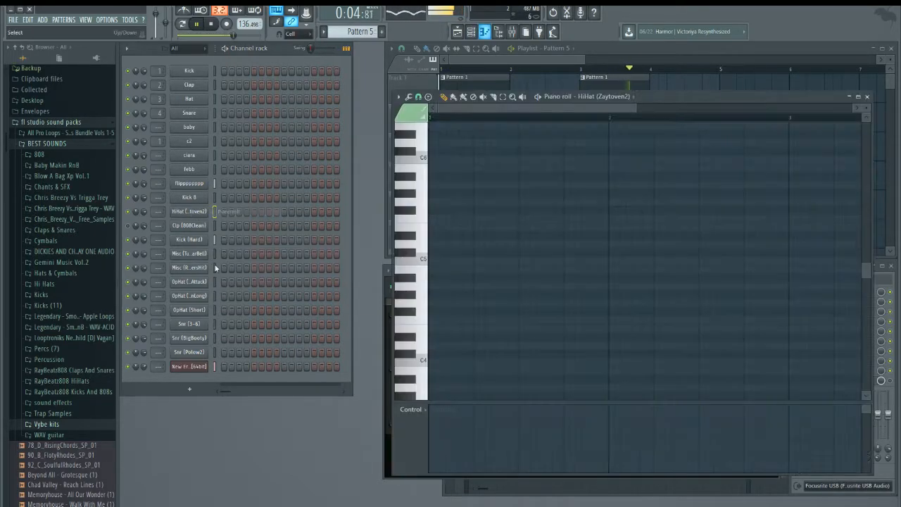
left_click(439, 260)
left_click_drag(561, 261, 436, 261)
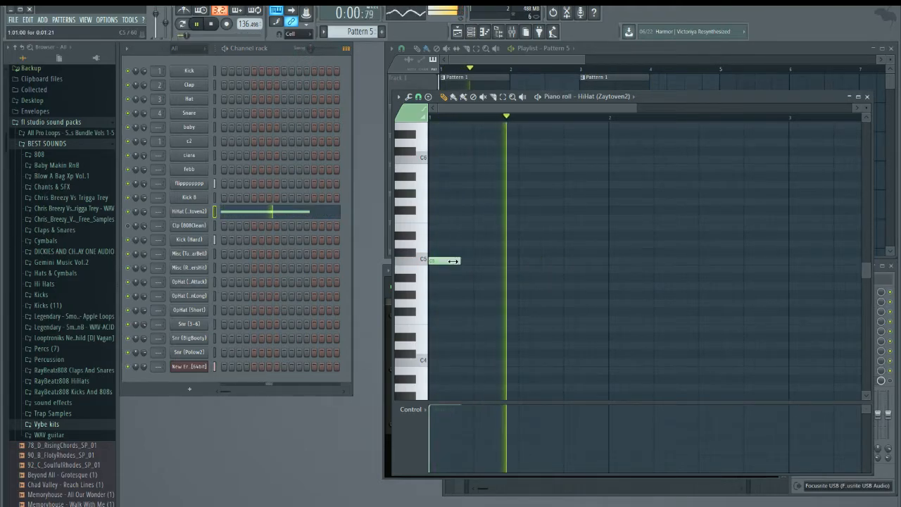
left_click(408, 97)
left_click(418, 97)
left_click(419, 97)
left_click(428, 129)
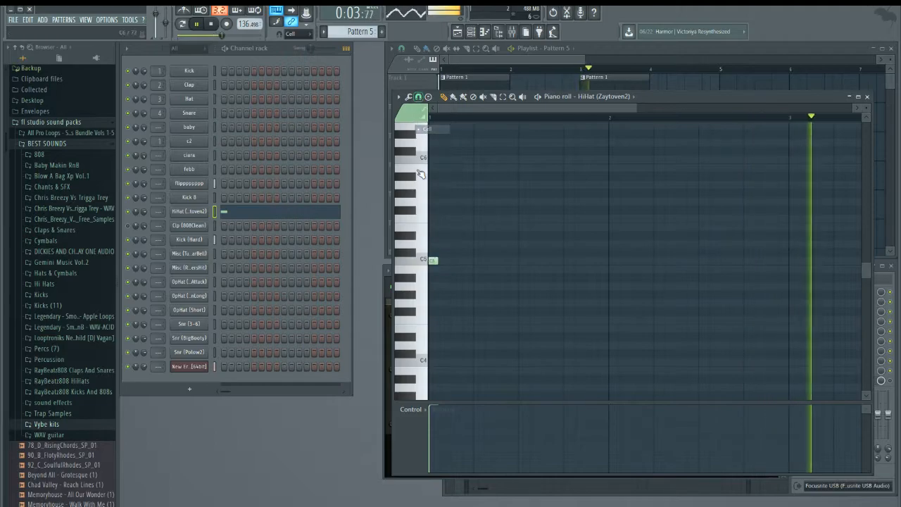
Add five more one-step C5 hi-hat notes at eighth-note spacing after the first note.
left_click(456, 261)
left_click(479, 261)
left_click(498, 268)
right_click(500, 267)
left_click(501, 261)
left_click(523, 261)
left_click(546, 261)
Move the piano roll clear of the playlist and place Pattern 5 clips on Track 5 at bars 2, 3 and 4.
left_click_drag(711, 101, 492, 248)
left_click(519, 209)
left_click(592, 210)
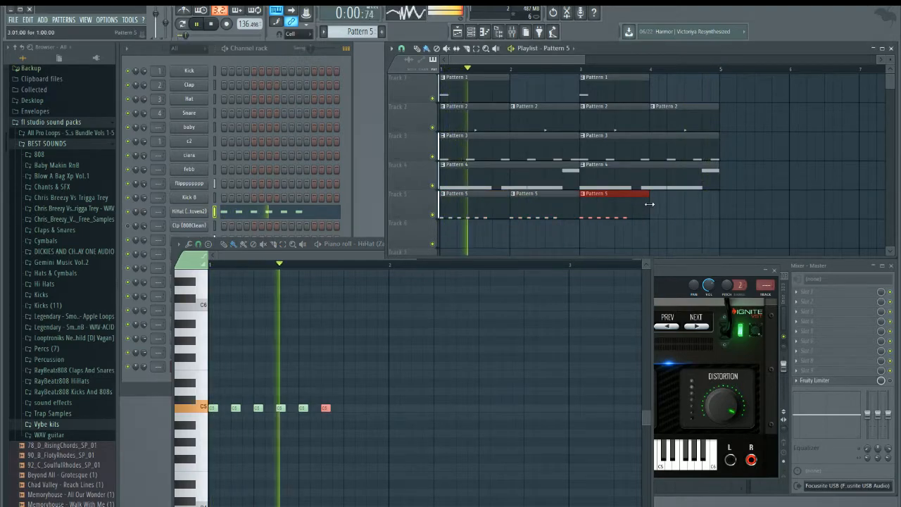
left_click(659, 210)
Add two more C5 hi-hat notes to fill the rest of bar 1 and close the piano roll.
left_click(348, 408)
left_click(370, 408)
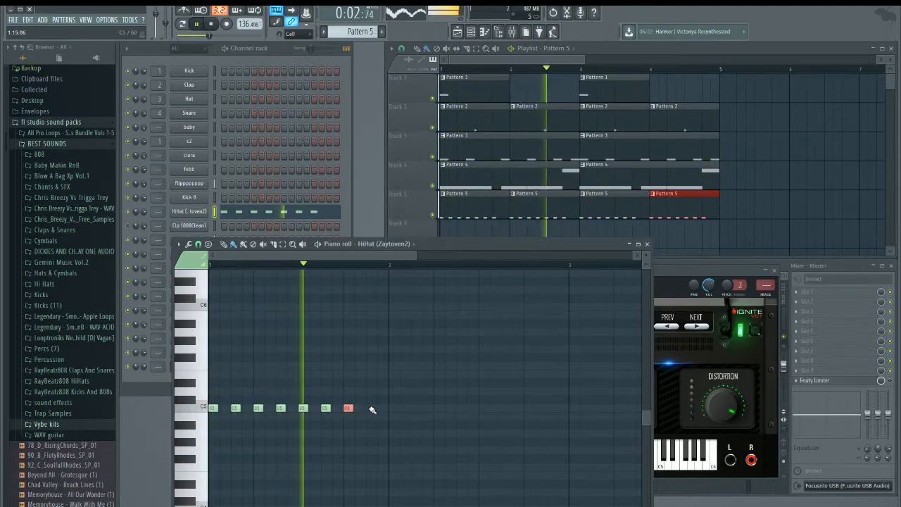
left_click(647, 244)
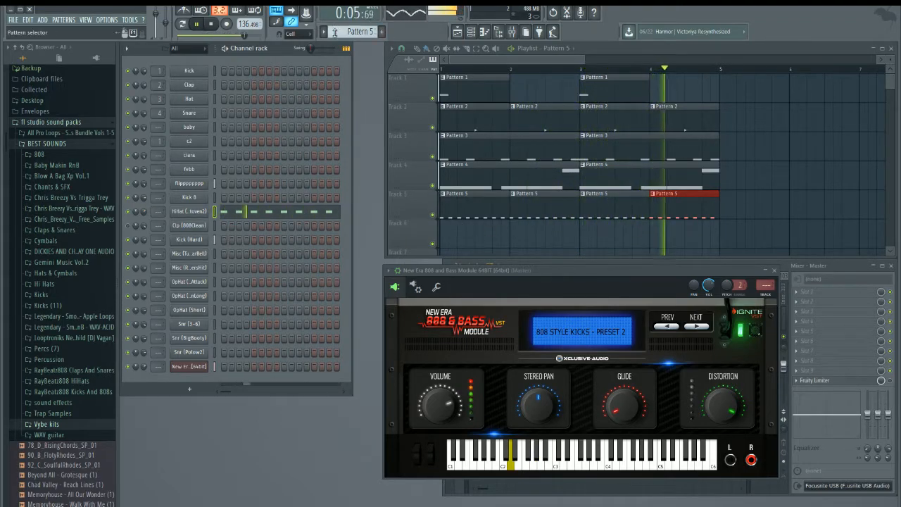
Place Pattern 6 clips on Track 6 at bars 2 and 4 and open the HiHat (Zaytoven2) piano roll for that pattern.
scroll(361, 31, "up", 1)
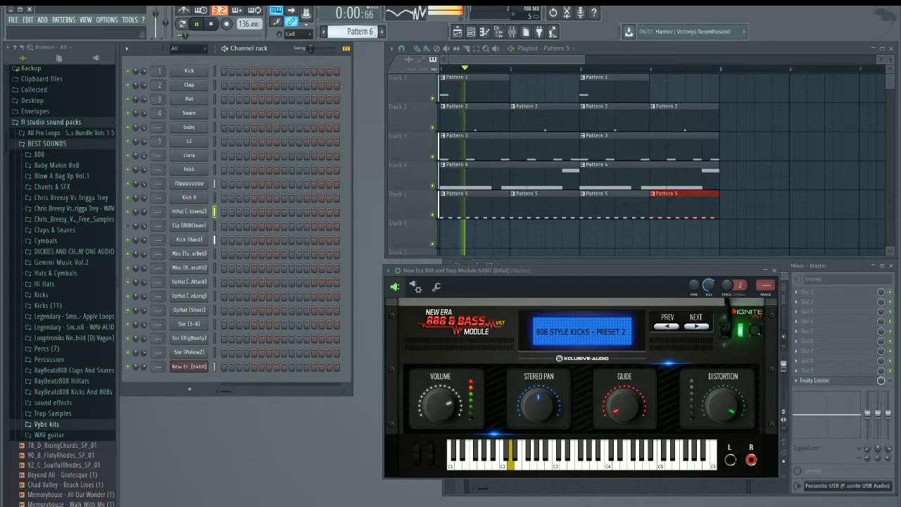
left_click(524, 228)
right_click(206, 212)
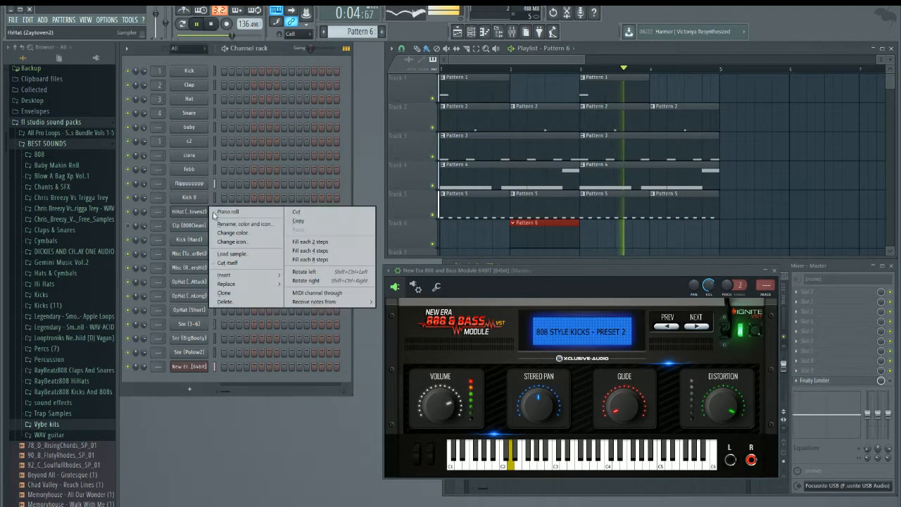
left_click(232, 214)
left_click(678, 224)
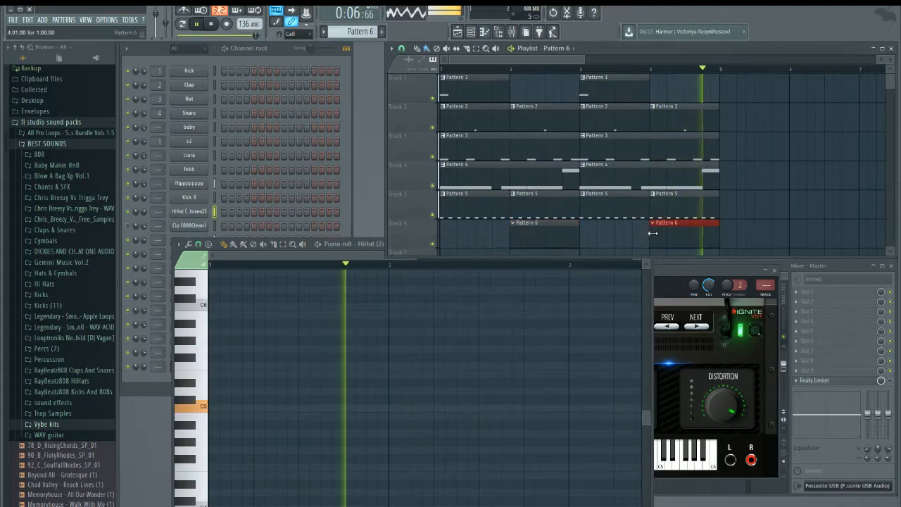
Draw four off-beat C5 hi-hat notes in the second half of Pattern 6's bar.
left_click(324, 409)
left_click_drag(324, 408, 337, 408)
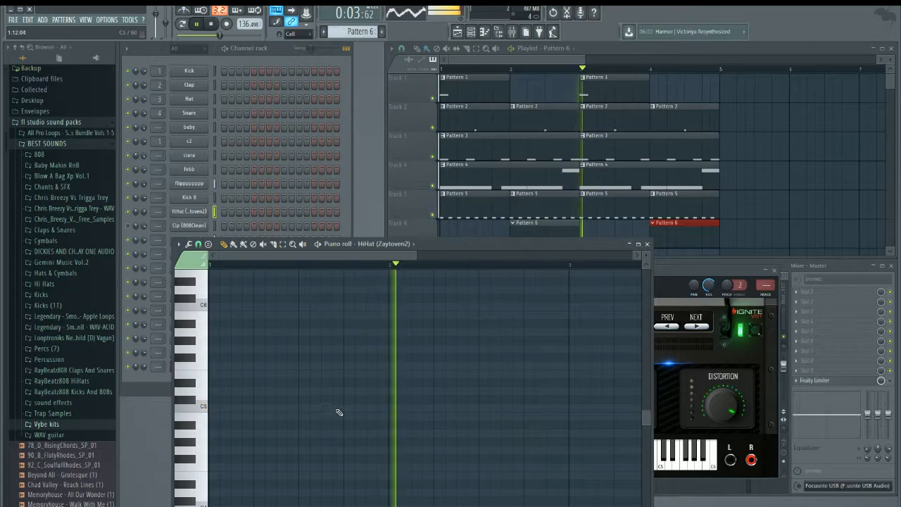
left_click(359, 409)
left_click(382, 409)
left_click(314, 408)
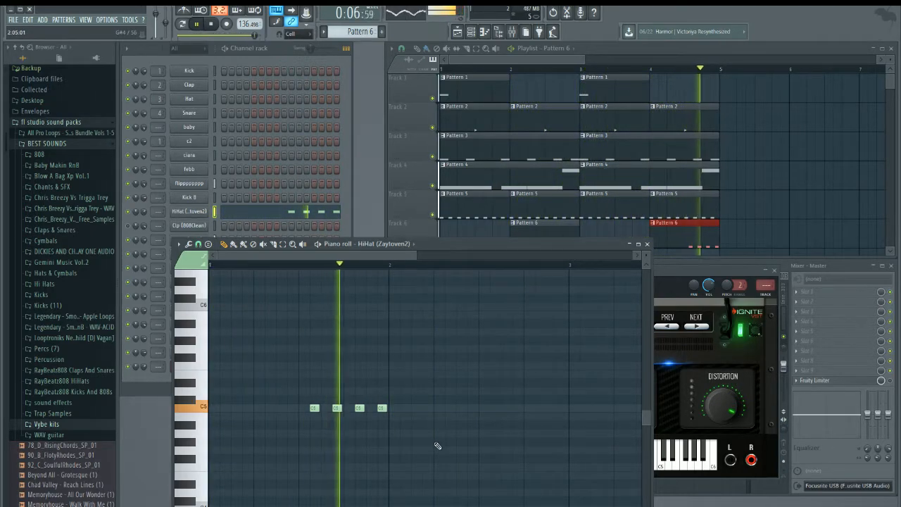
Delete the first two of the four Pattern 6 hi-hat notes and close the piano roll.
left_click(316, 408)
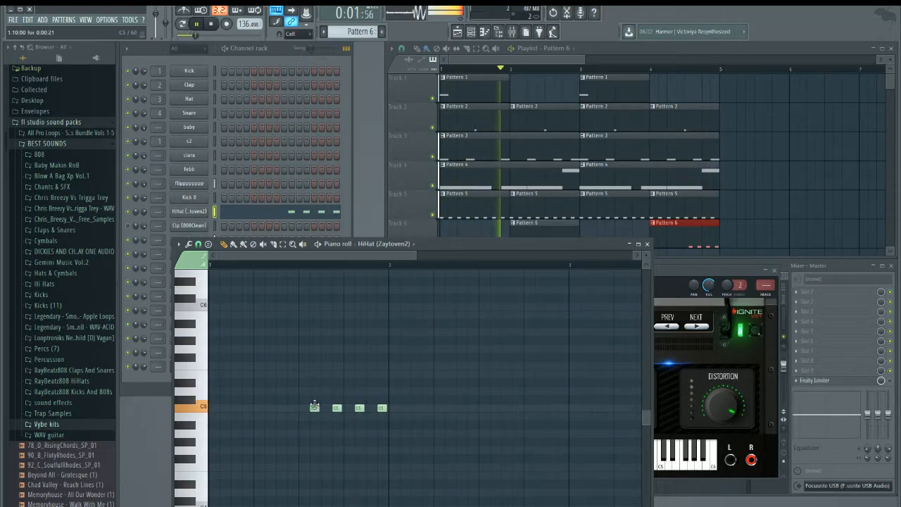
right_click(315, 408)
right_click(337, 409)
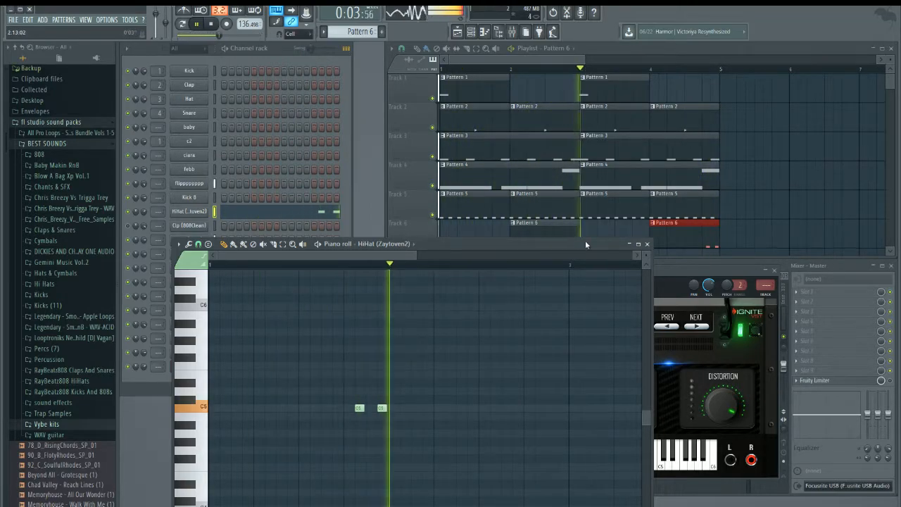
left_click(647, 244)
Switch to Pattern 7 and place its clip on Track 7 at bar 1.
scroll(758, 129, "down", 2)
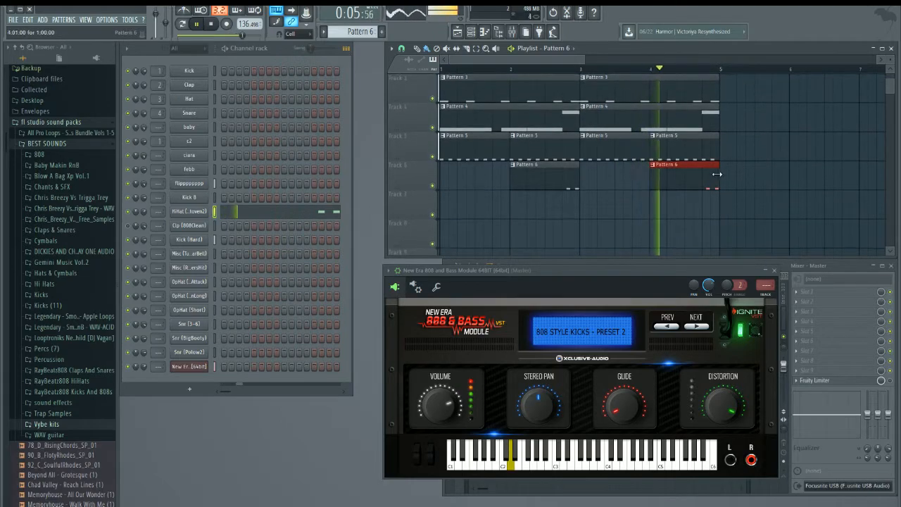
key("KP_Add")
left_click(441, 211)
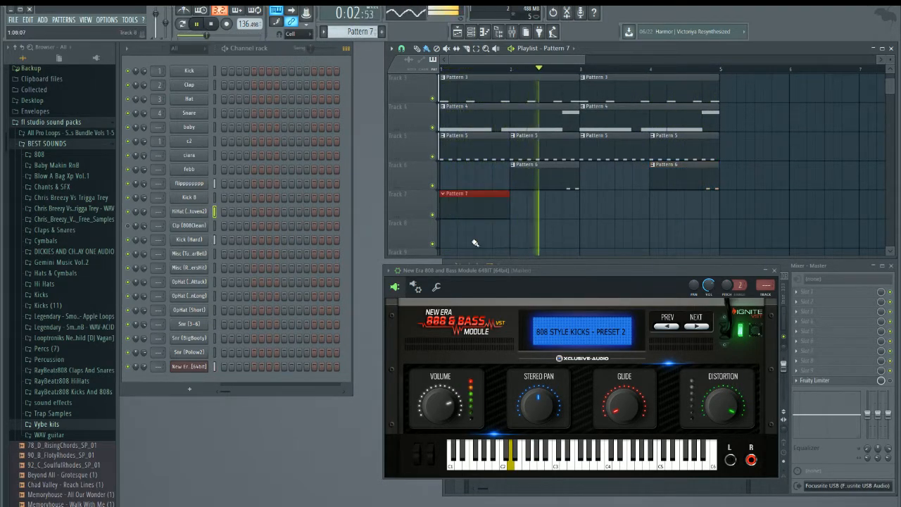
Audition the Misc and OpHat channels and activate the first step of the OpHat (LilJonLong) channel.
left_click(215, 254)
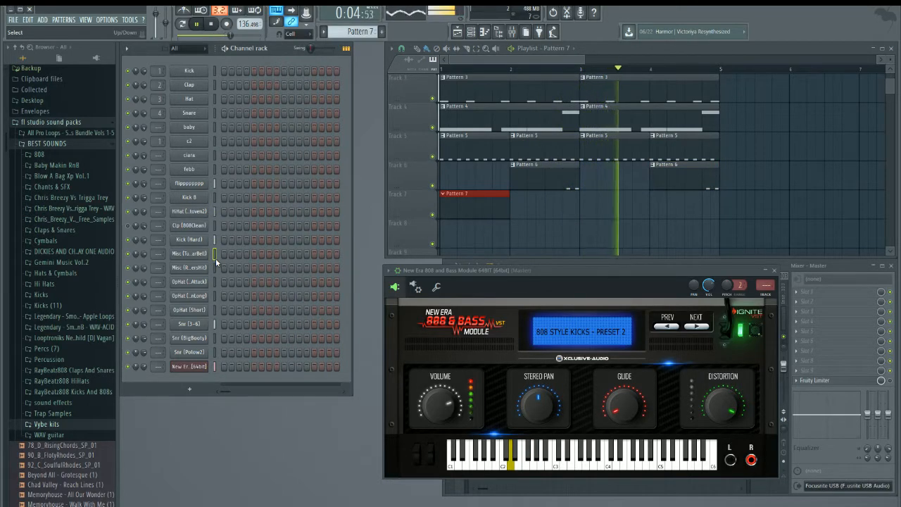
left_click(215, 268)
left_click(215, 282)
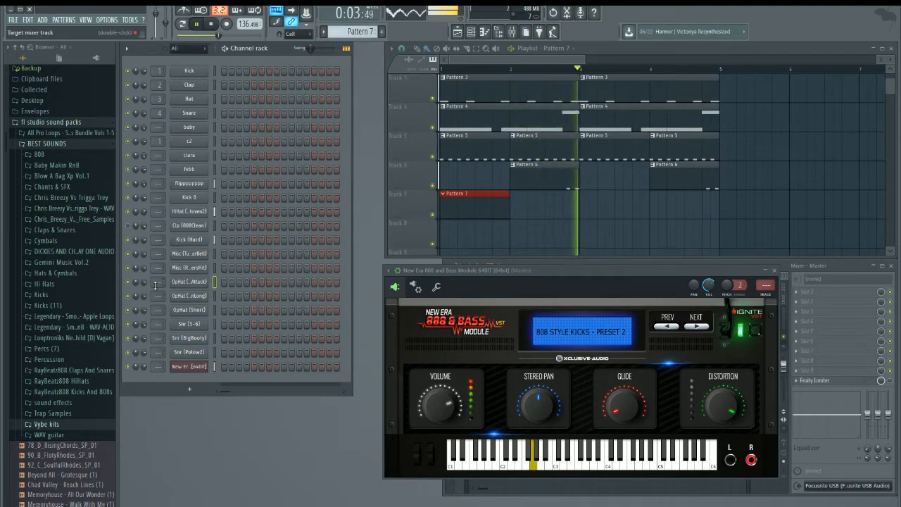
left_click(214, 296)
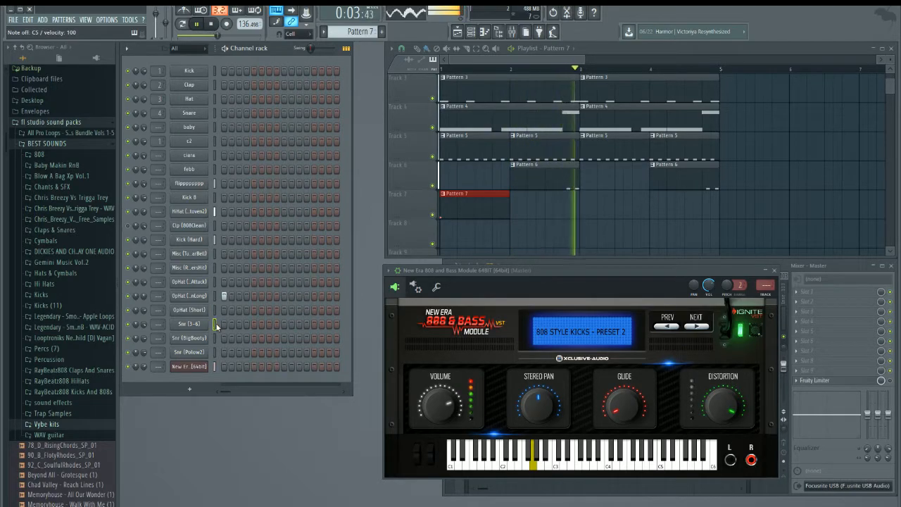
Expand the Vybe kits folder and look through its drum samples.
left_click(46, 424)
scroll(79, 402, "down", 12)
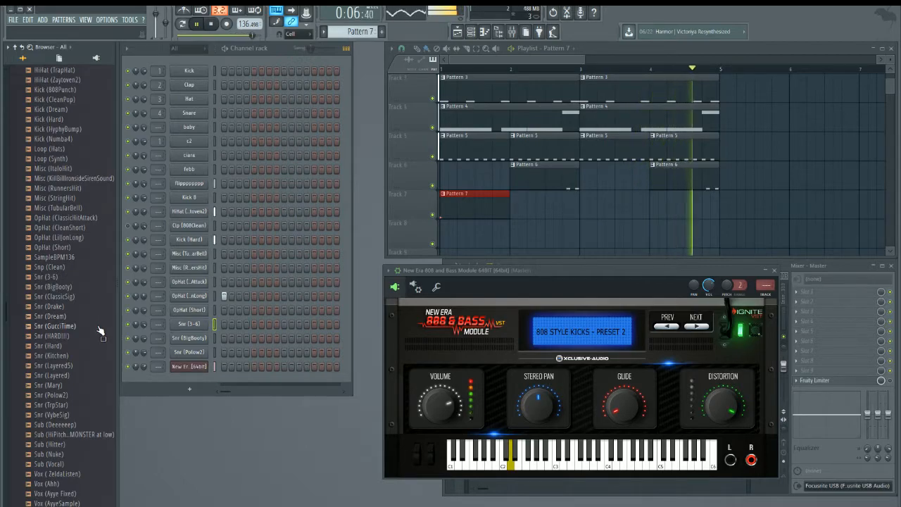
scroll(95, 338, "up", 3)
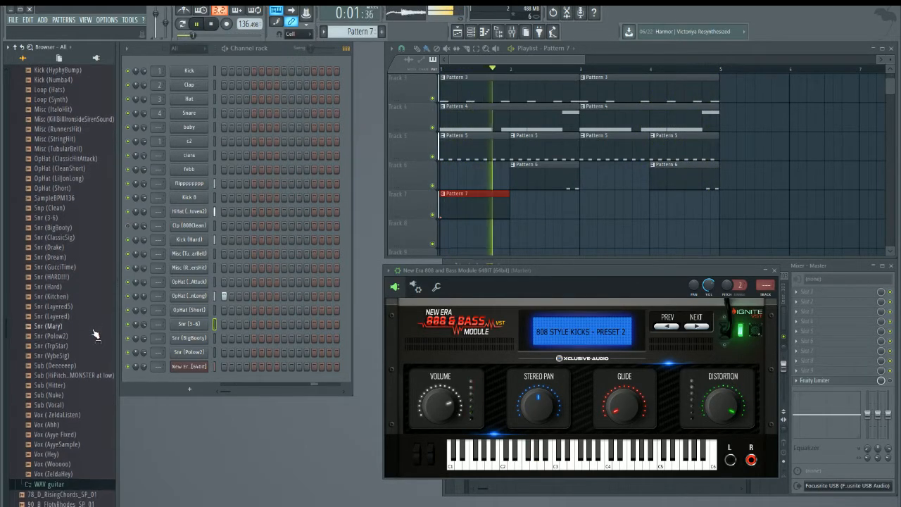
scroll(91, 337, "up", 11)
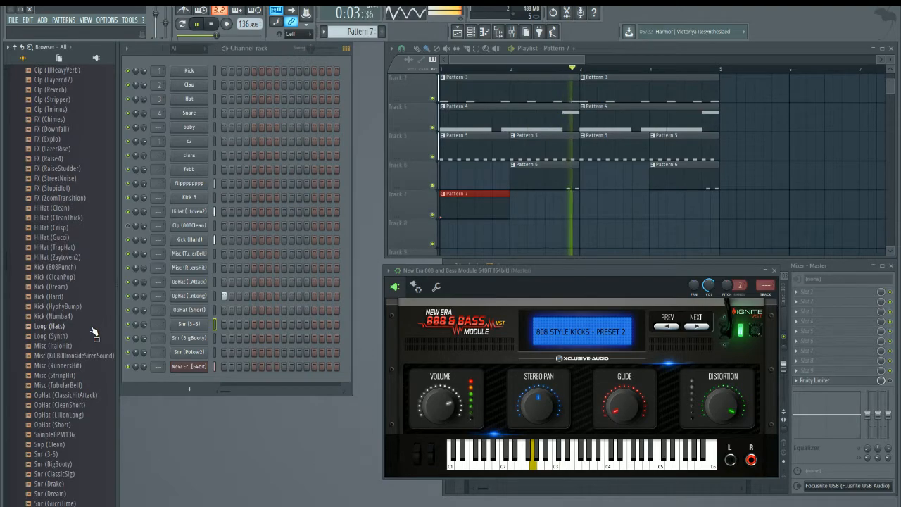
Open the settings of the melody sample channel above Kick 8 and route it to mixer track 4.
left_click(190, 184)
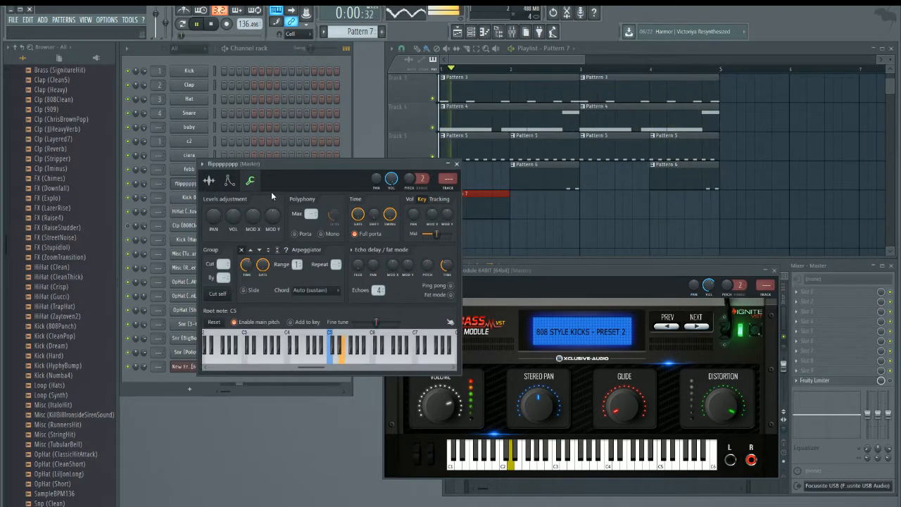
scroll(448, 179, "up", 2)
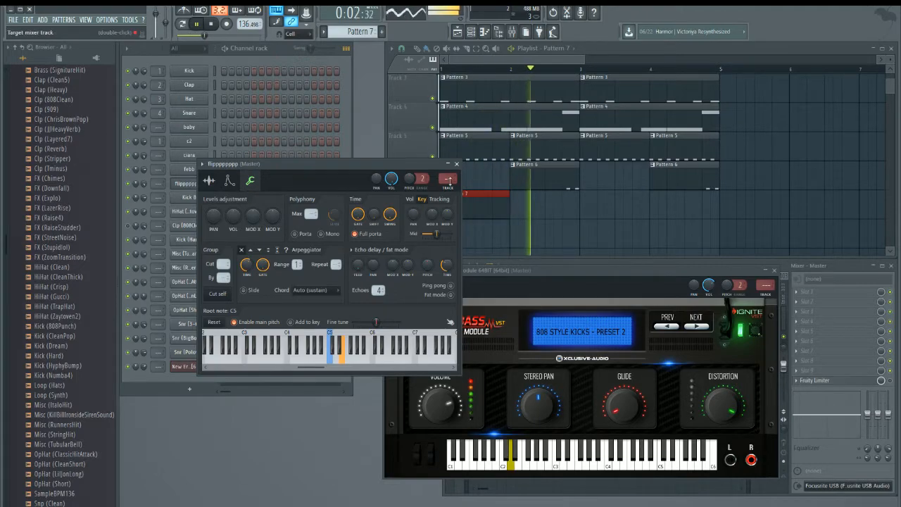
scroll(448, 179, "up", 2)
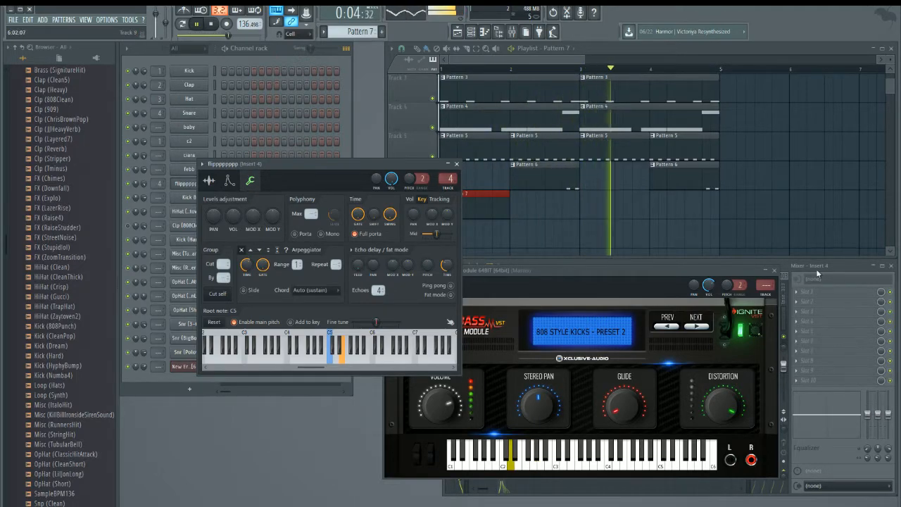
Load Fruity Love Philter into the first effect slot of the melody sample's mixer track, Insert 4.
left_click(852, 265)
left_click(803, 298)
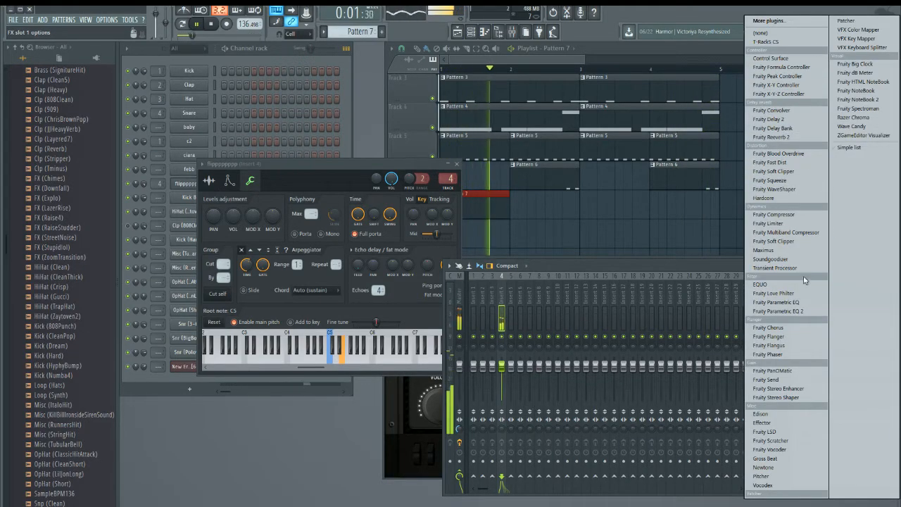
left_click(779, 293)
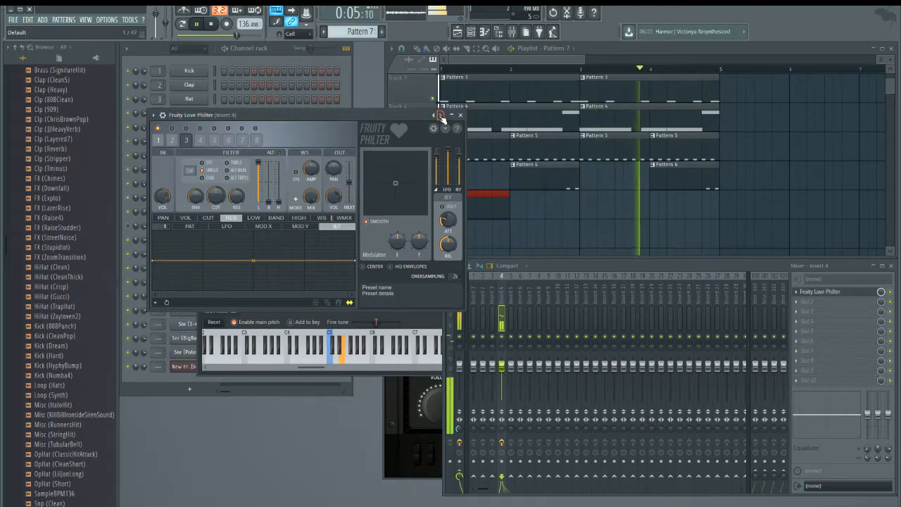
Advance the Fruity Love Philter presets to Lowpass 2 and close the filter and melody sample windows.
left_click(441, 116)
left_click(440, 115)
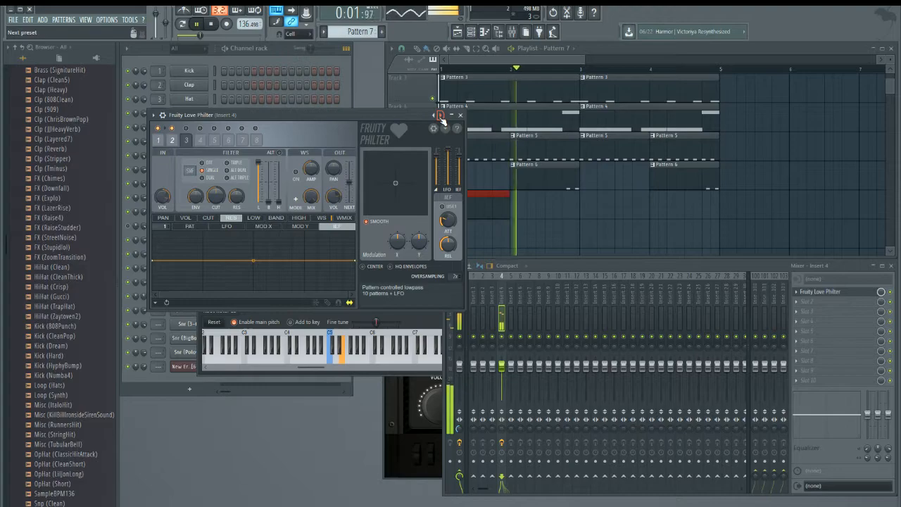
left_click(440, 116)
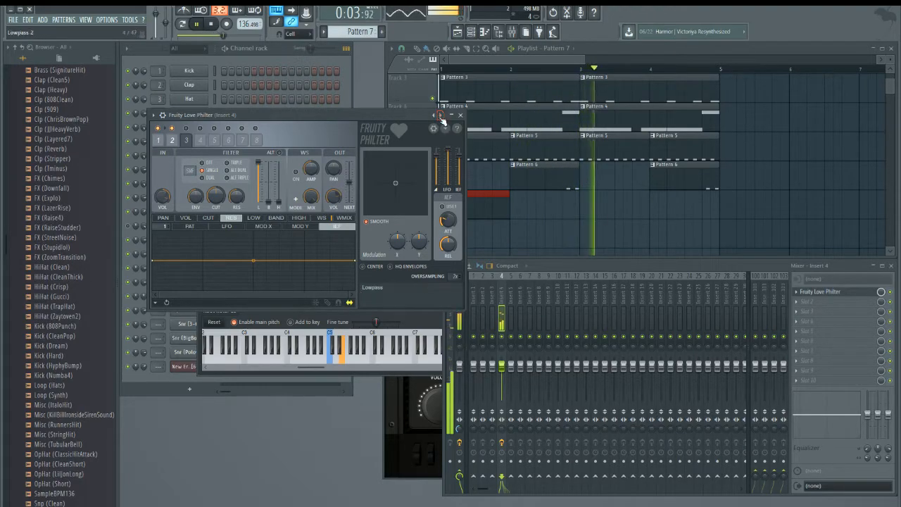
left_click_drag(422, 116, 514, 222)
left_click(494, 178)
left_click(538, 219)
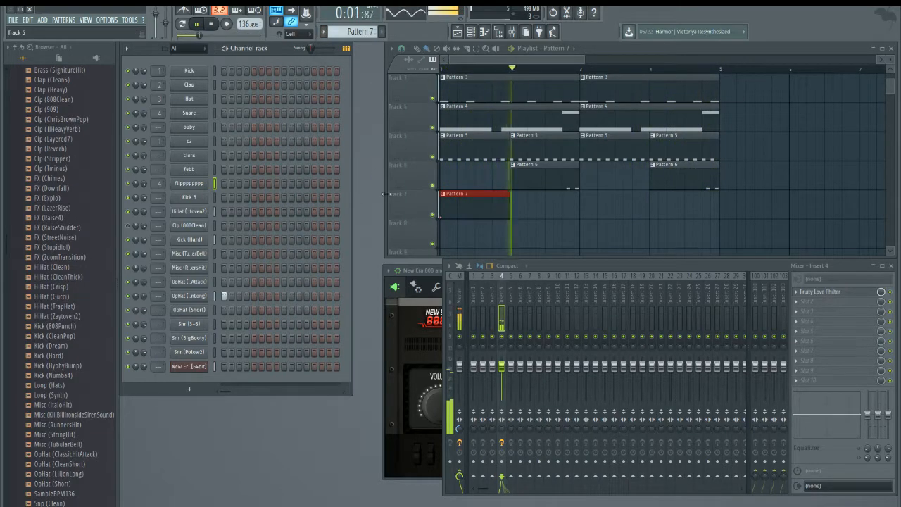
Switch to Pattern 8 and audition FX, kick and snare samples from the Vybe kit, including FX (Stupidlol), Kick (CleanPop) and Snr (Hard).
left_click_drag(358, 32, 358, 23)
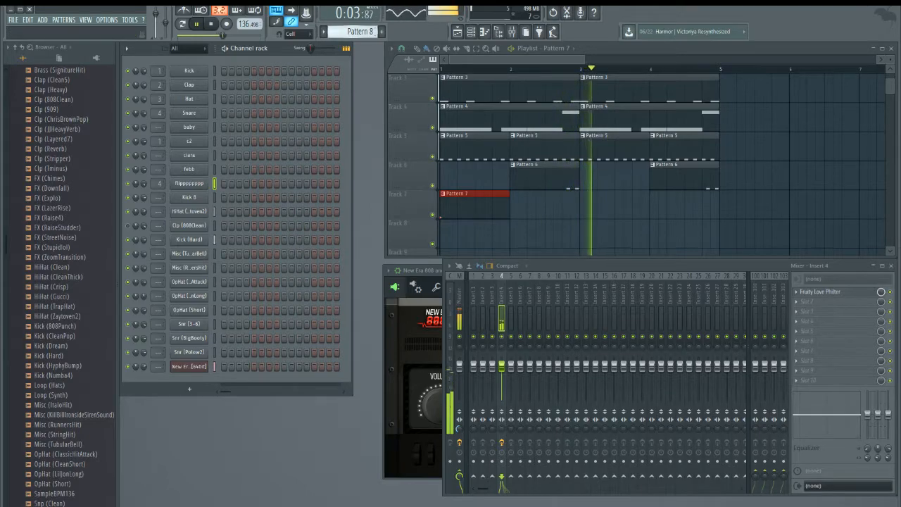
left_click(51, 218)
left_click(56, 247)
left_click(61, 257)
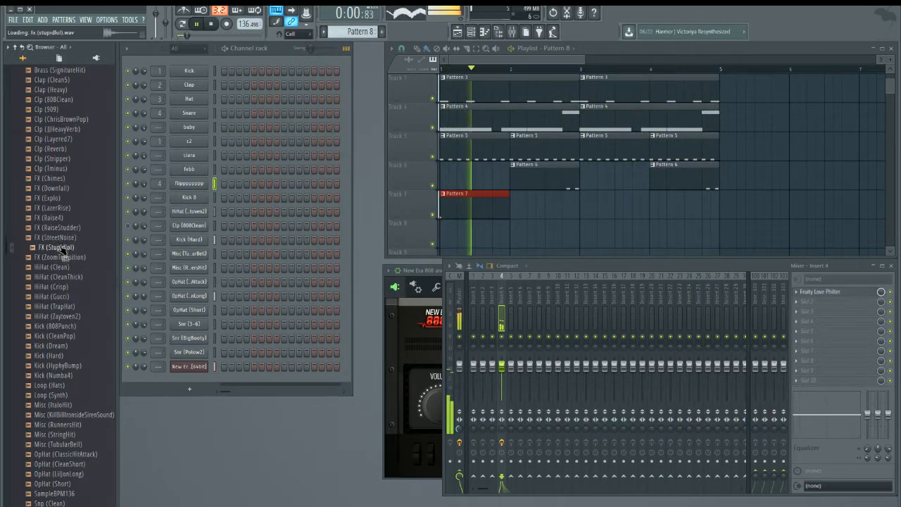
left_click(55, 337)
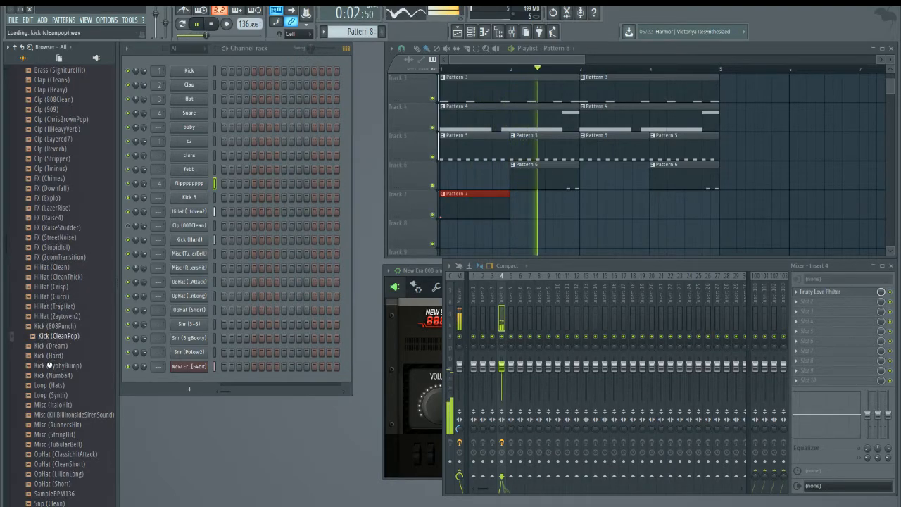
scroll(59, 397, "down", 2)
scroll(64, 401, "down", 4)
left_click(55, 455)
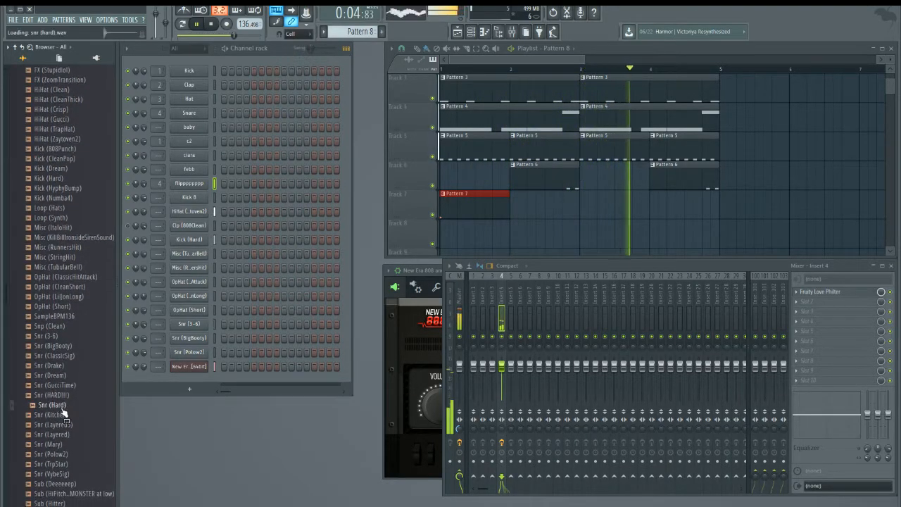
left_click(52, 406)
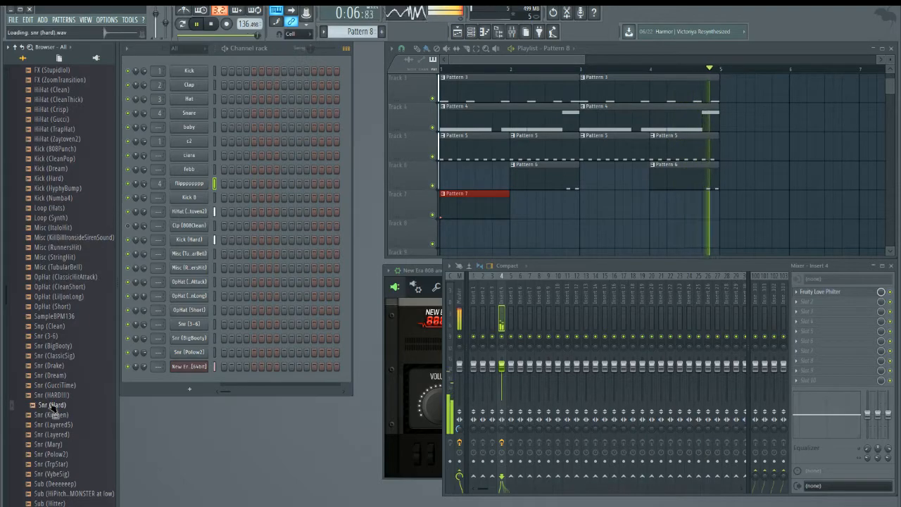
Audition the kit's HiHat samples and add HiHat (TrapHat) as a new channel below the New Era 808 channel.
scroll(52, 407, "up", 6)
left_click(62, 317)
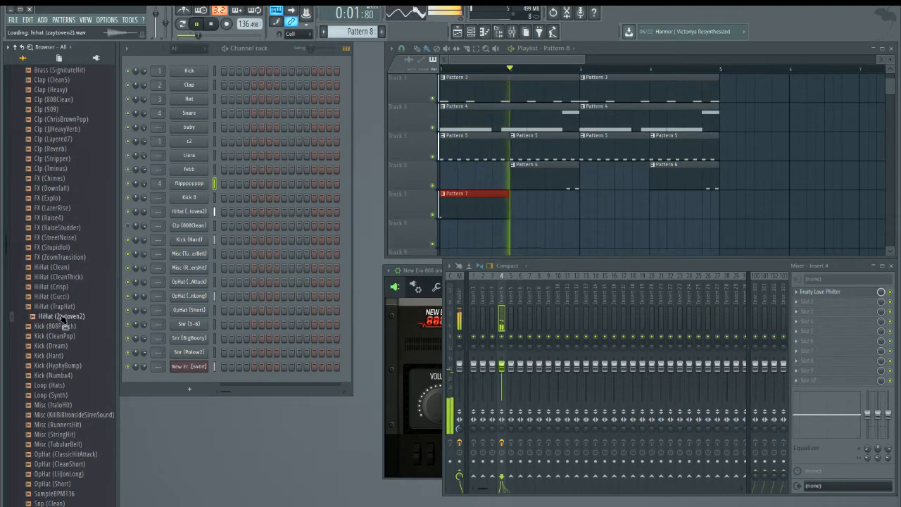
left_click(61, 307)
left_click(62, 298)
left_click(63, 288)
left_click(66, 298)
left_click(64, 308)
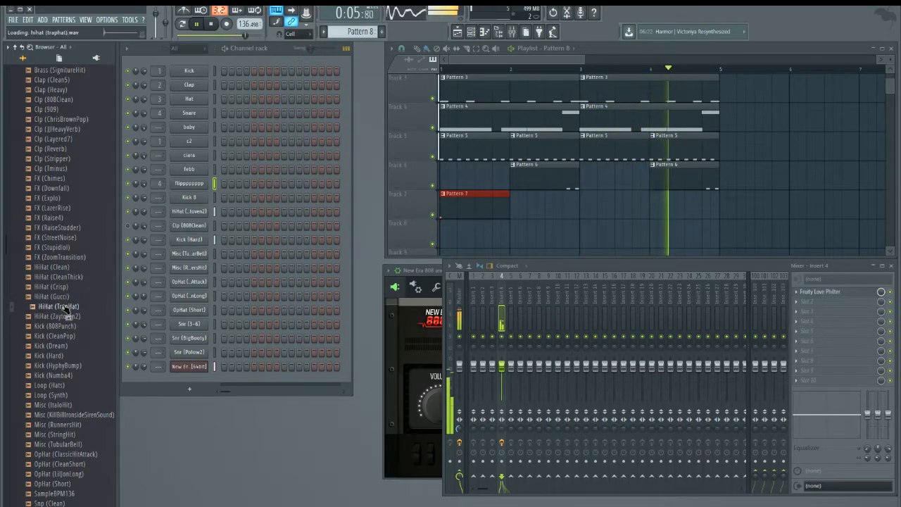
left_click(64, 297)
left_click(64, 288)
left_click(67, 278)
left_click(65, 317)
left_click(66, 307)
left_click_drag(65, 307, 189, 380)
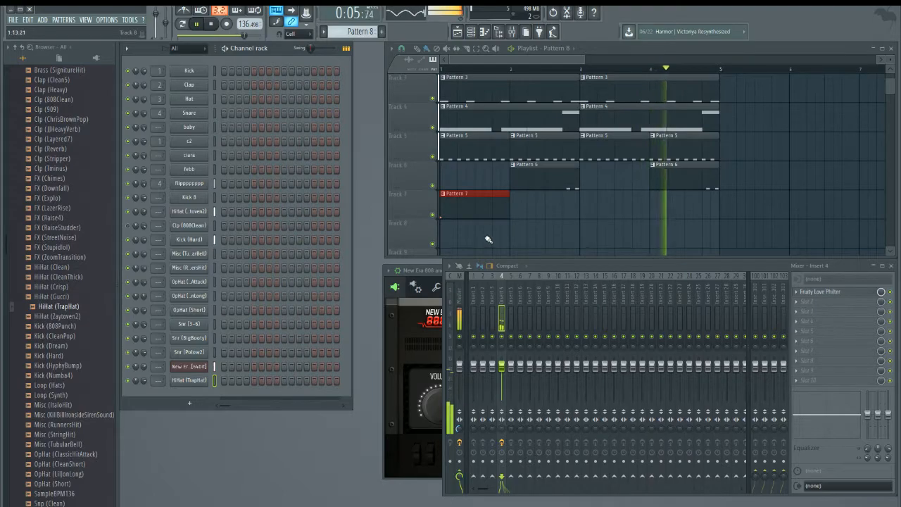
Place a Pattern 8 clip on Track 8 at bar 1 and open the HiHat (TrapHat) channel's piano roll.
left_click(450, 240)
right_click(206, 379)
left_click(228, 381)
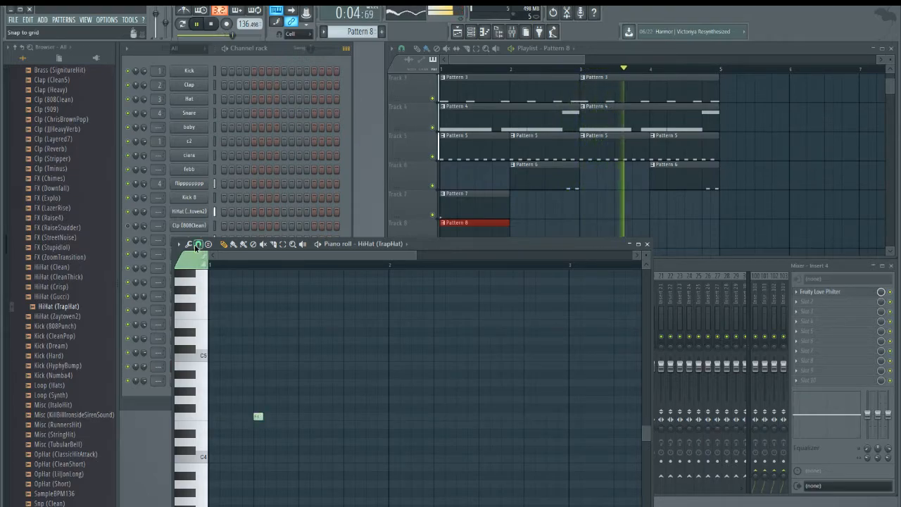
Change the piano roll's snap setting and lay out three equal, evenly spaced F4 notes starting on beat 2 of bar 1.
left_click(197, 244)
left_click(212, 307)
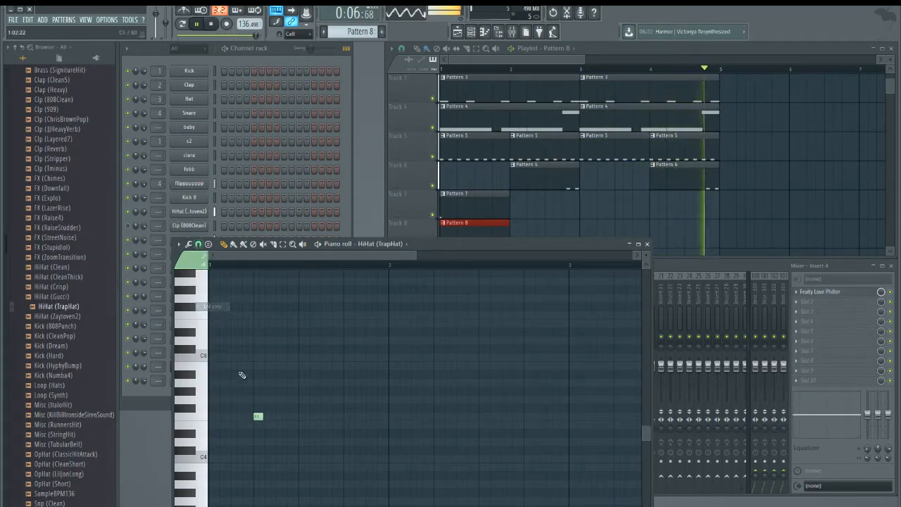
left_click(272, 416)
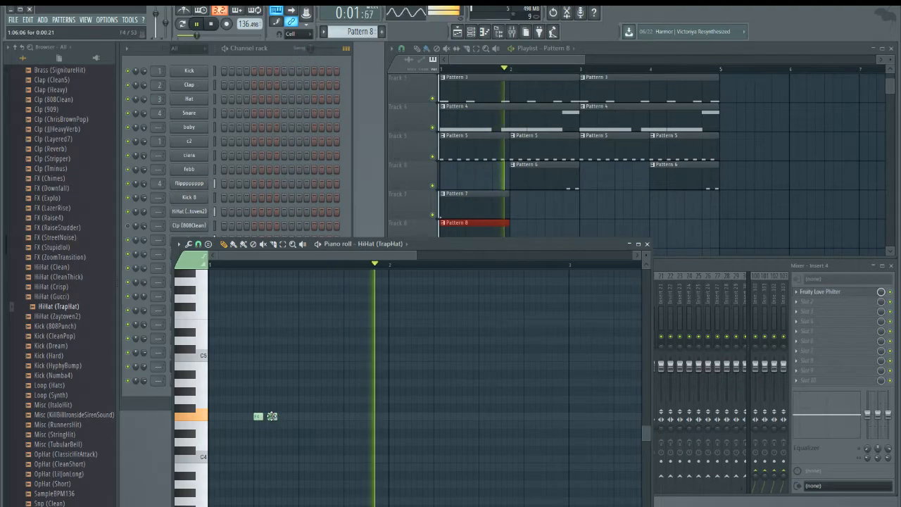
right_click(272, 416)
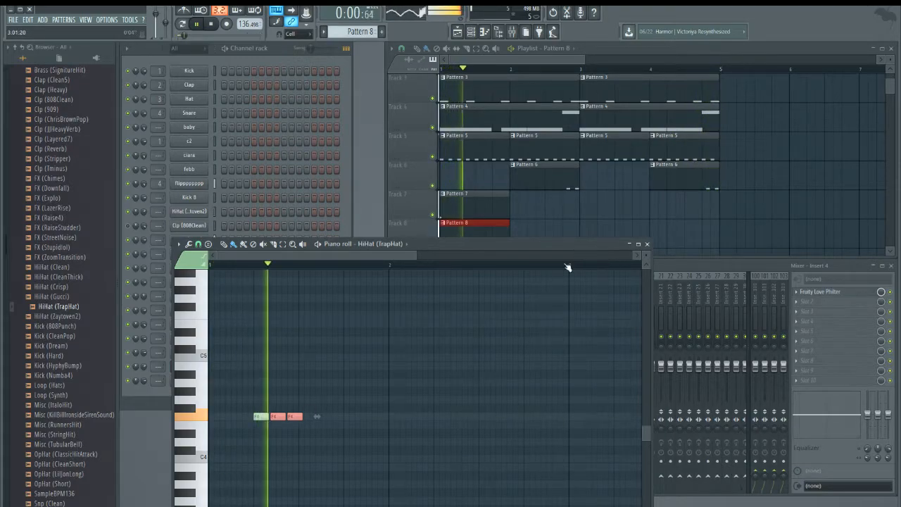
right_click(294, 416)
right_click(277, 417)
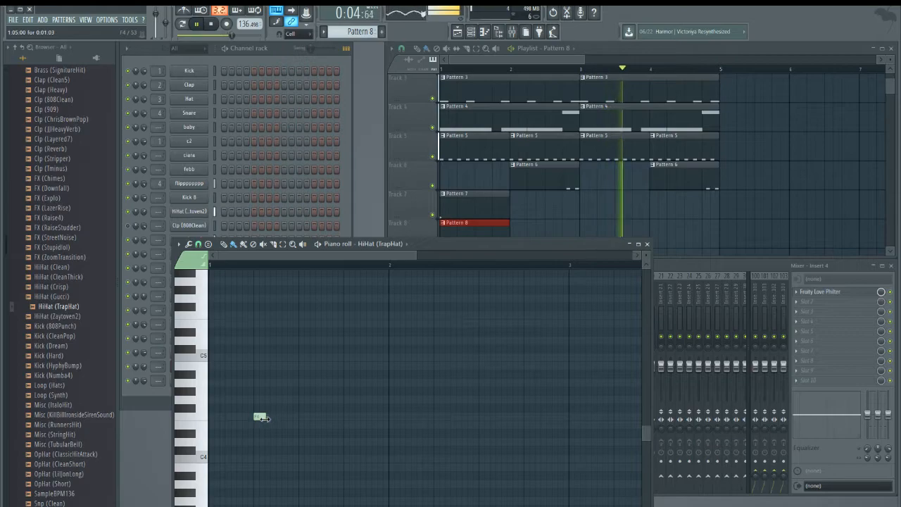
left_click_drag(259, 417, 302, 416)
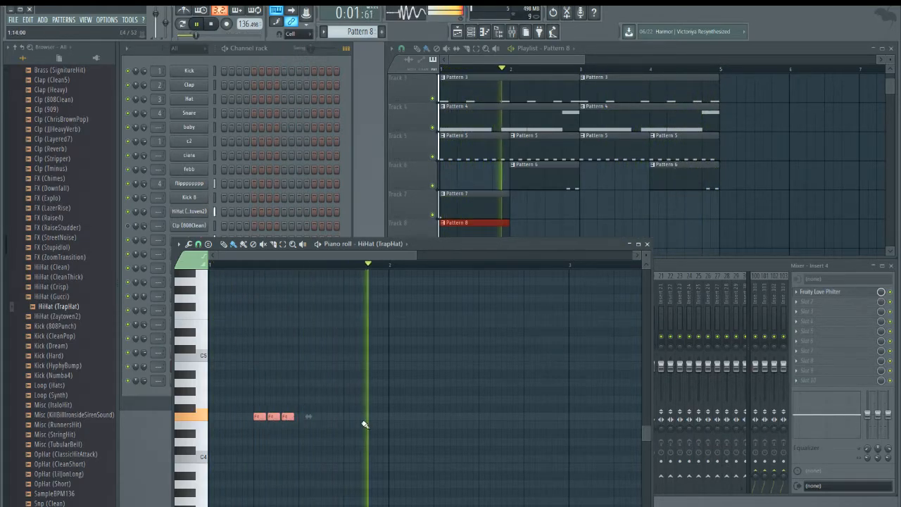
Copy the three-note hi-hat roll into bar 2 and add a second Pattern 8 clip on Track 8 at bar 3.
key("ctrl+v")
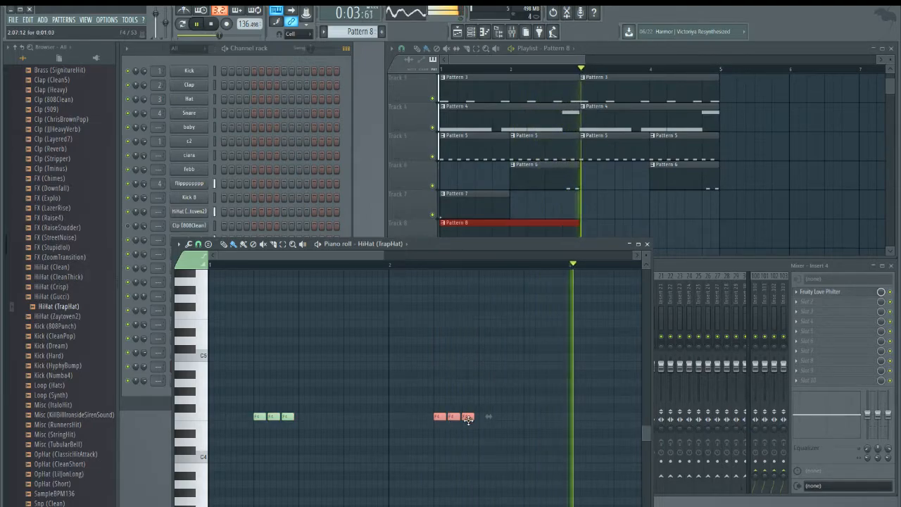
left_click(583, 229)
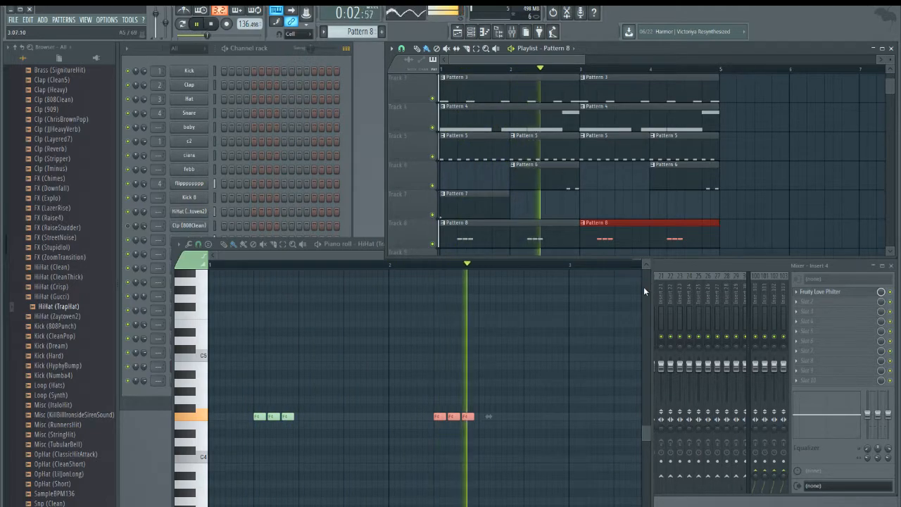
mouse_move(647, 429)
left_mouse_down()
mouse_move(647, 403)
mouse_move(647, 416)
left_mouse_up()
left_click(648, 246)
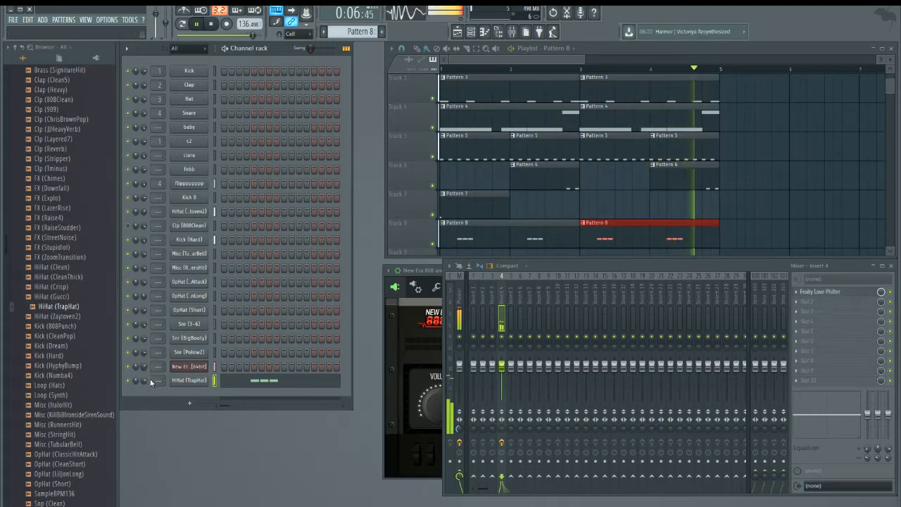
Audition more FX, HiHat, Snr and Misc samples from the kit, ending with Misc (KillBillIronsideSirenSound).
left_click(51, 267)
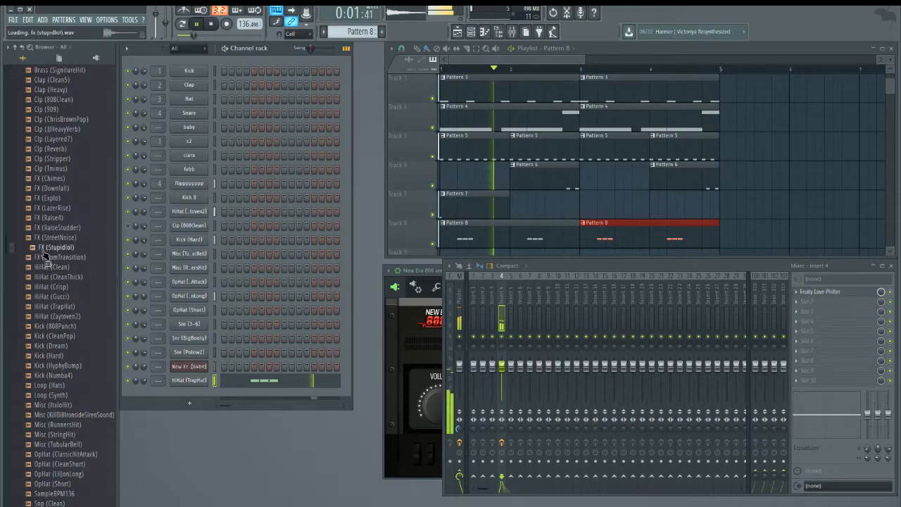
scroll(50, 331, "down", 4)
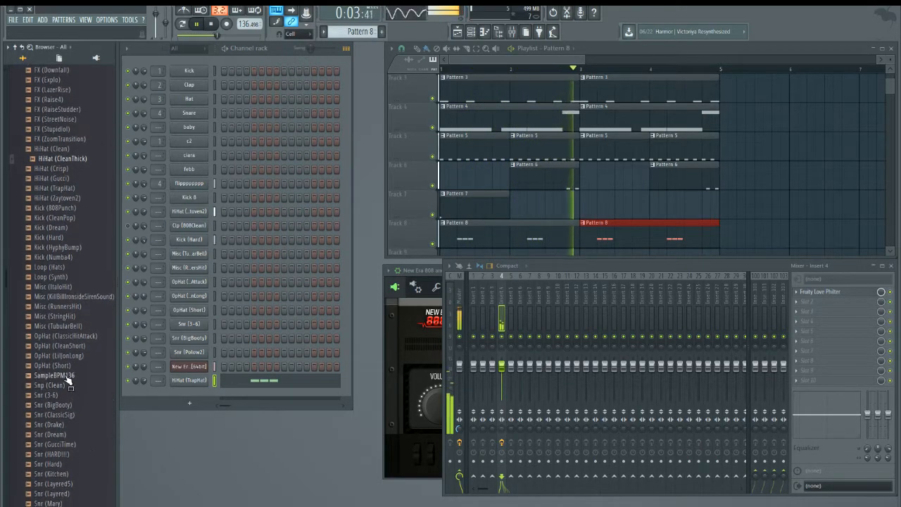
left_click(49, 395)
scroll(53, 394, "up", 2)
left_click(64, 357)
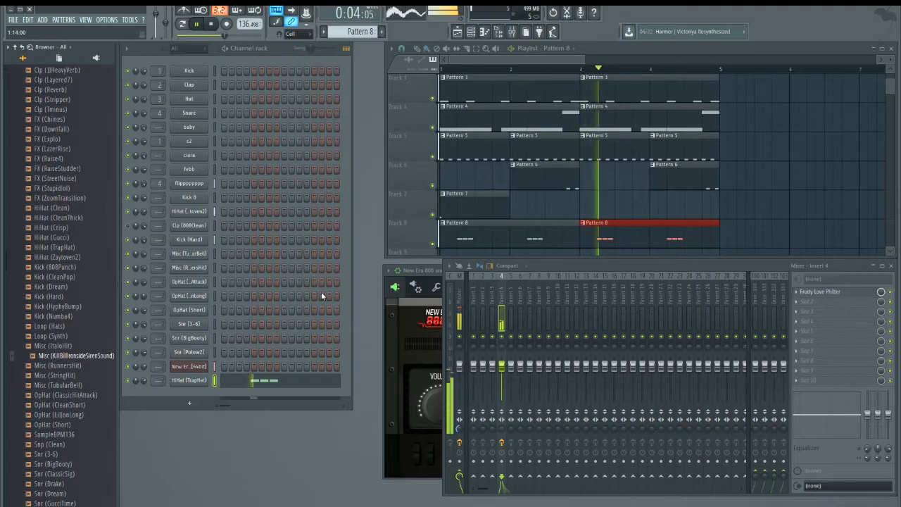
Save the project as newwwwwwwwwwww in the Projects folder.
left_click(13, 19)
left_click(39, 84)
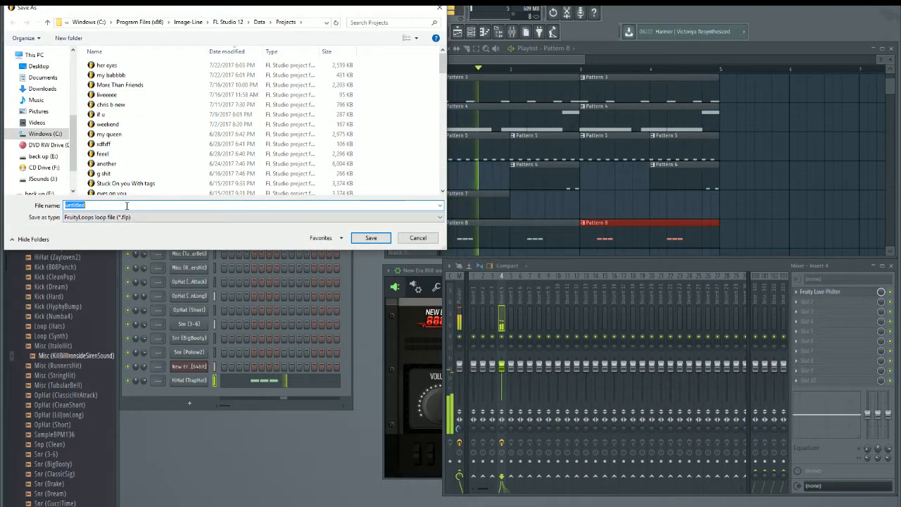
type("new")
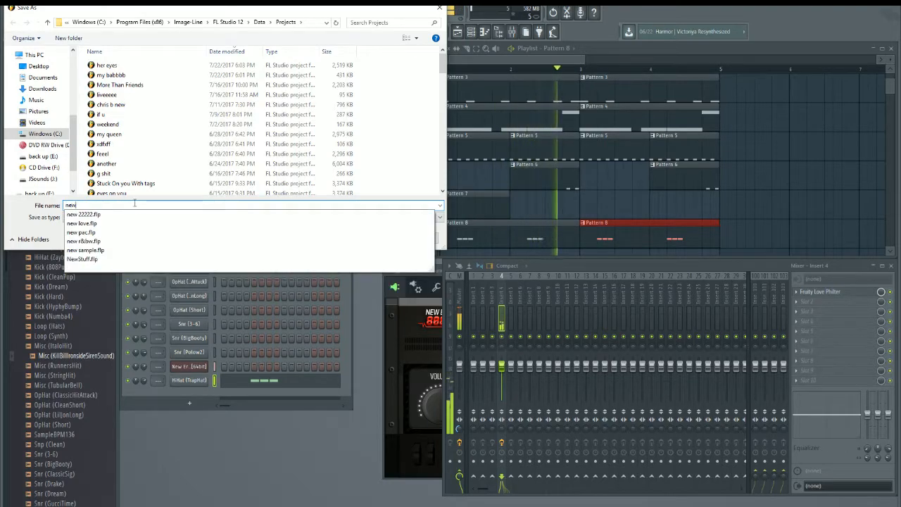
type("wwwwwwwwwww")
key("Return")
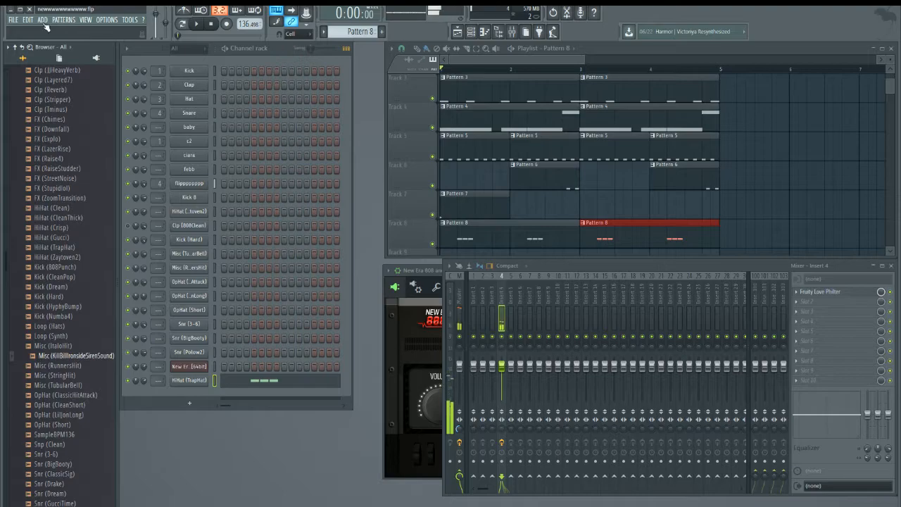
Add a Nexus instrument channel and show the presets of its Favorites category.
left_click(43, 20)
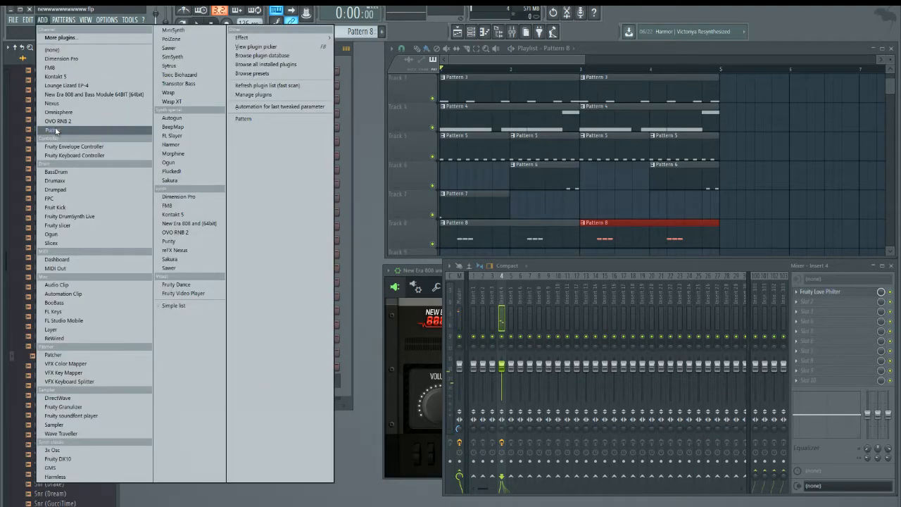
left_click(67, 103)
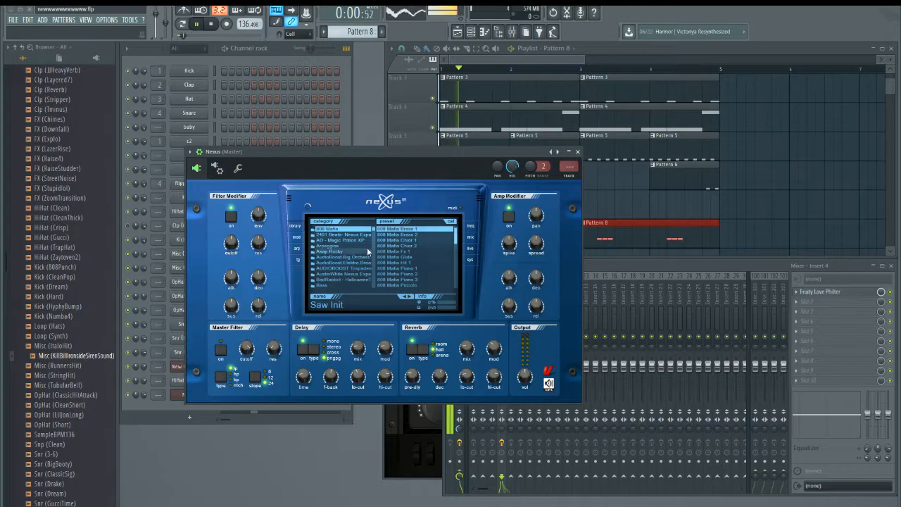
scroll(375, 232, "down", 10)
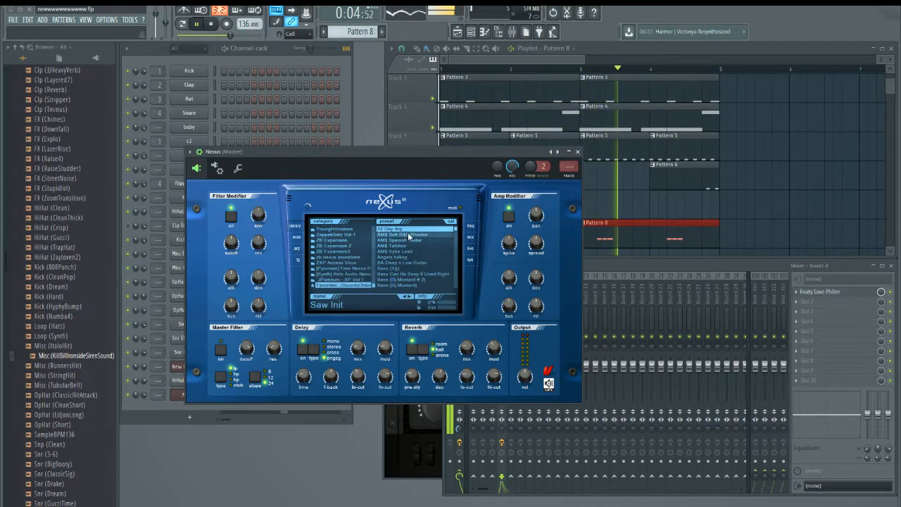
Audition Nexus presets from AM$ Vybe Lead and Angels fulling through Bass Can Be Sexy If Used Right to Bass (Dj Mustard # 2).
left_click(406, 252)
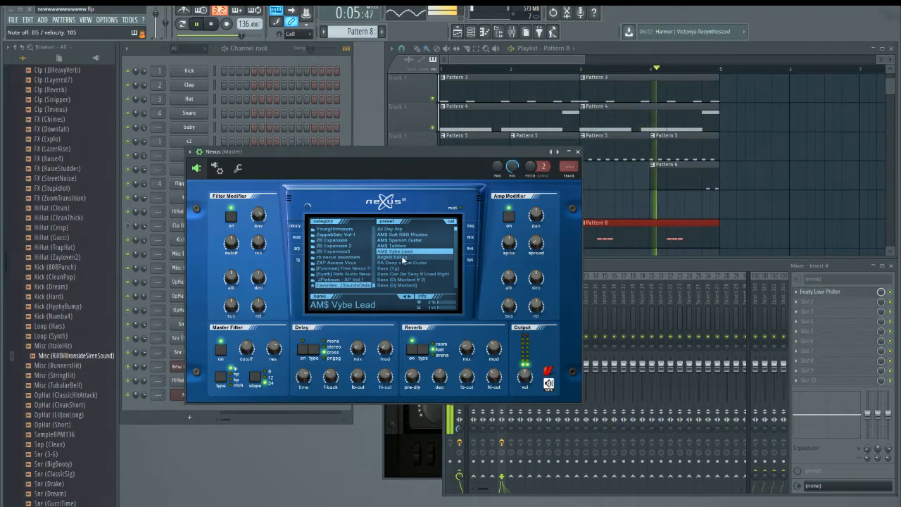
left_click(403, 258)
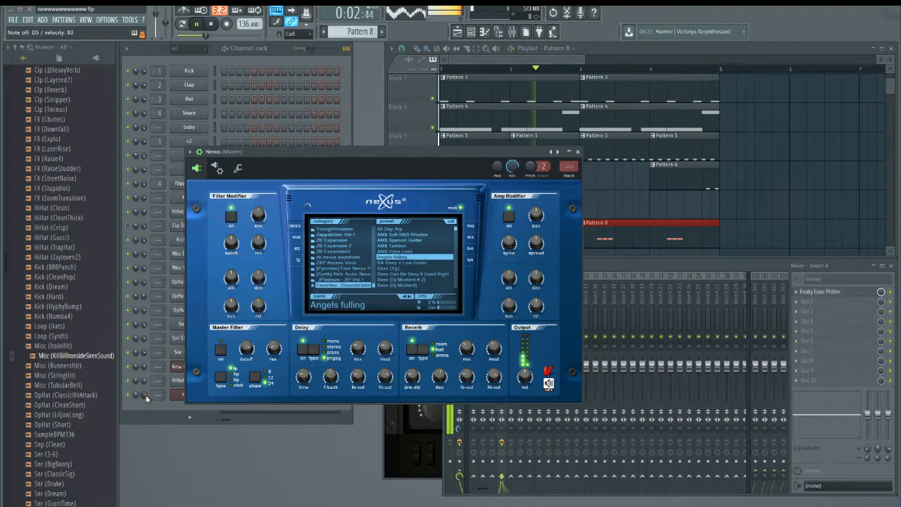
left_click(143, 399)
left_click(397, 262)
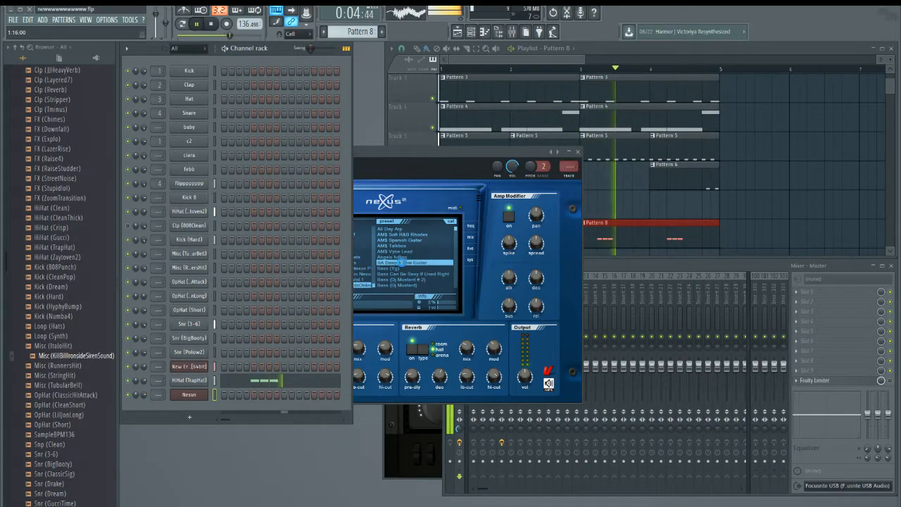
left_click(399, 274)
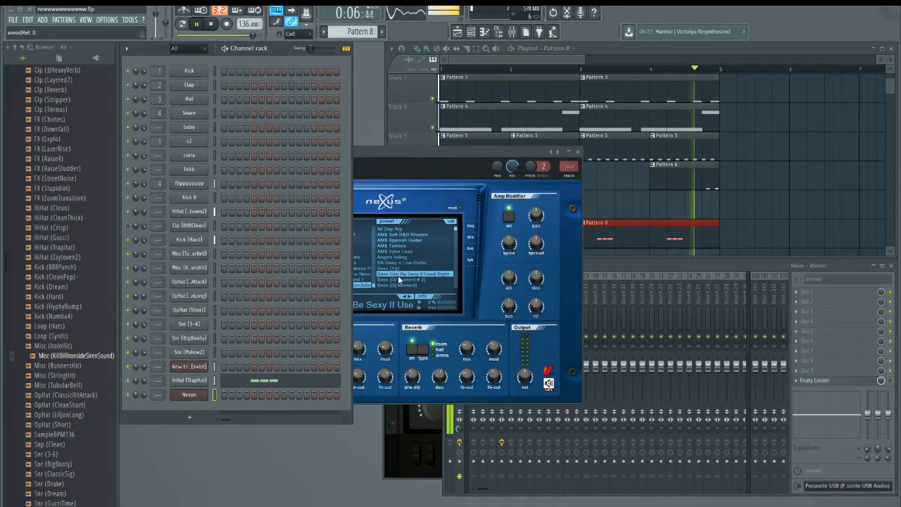
left_click(402, 280)
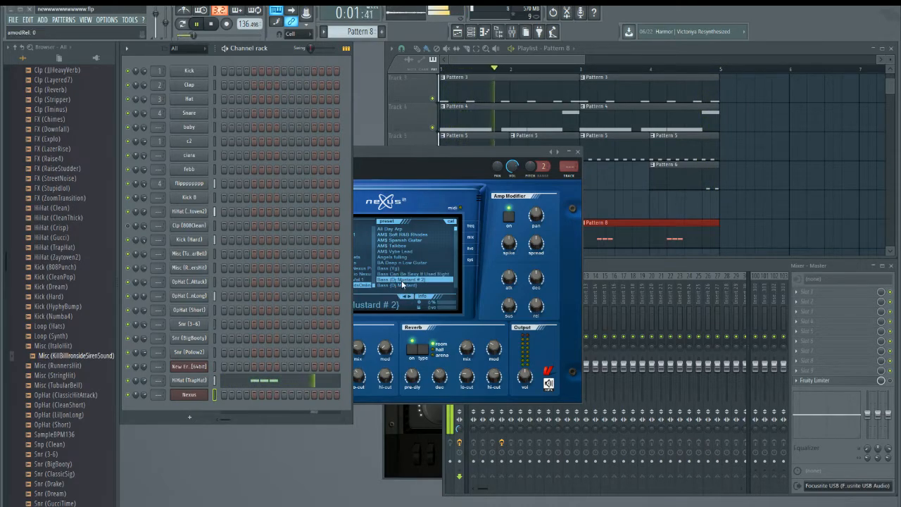
Audition the Nexus presets Bass (Type), BAZZABEATS X MAS and Flute (Trap King).
scroll(423, 254, "down", 3)
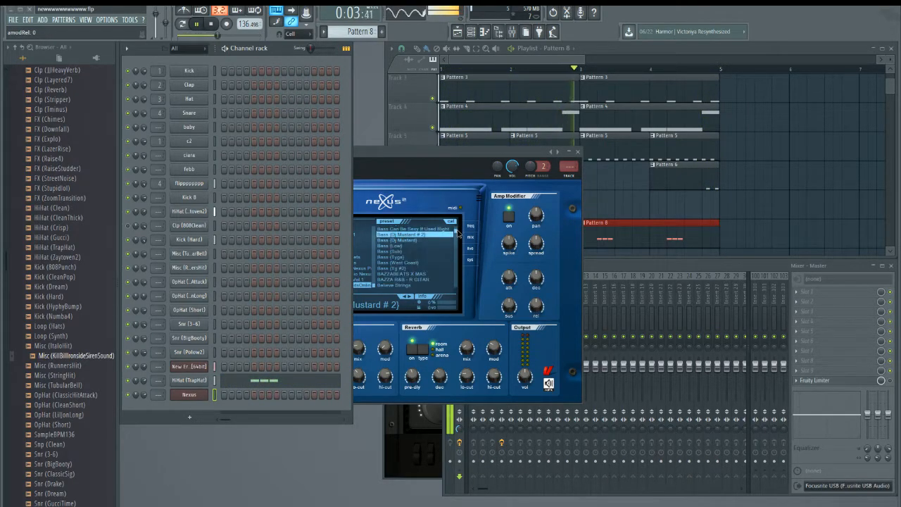
left_click(394, 257)
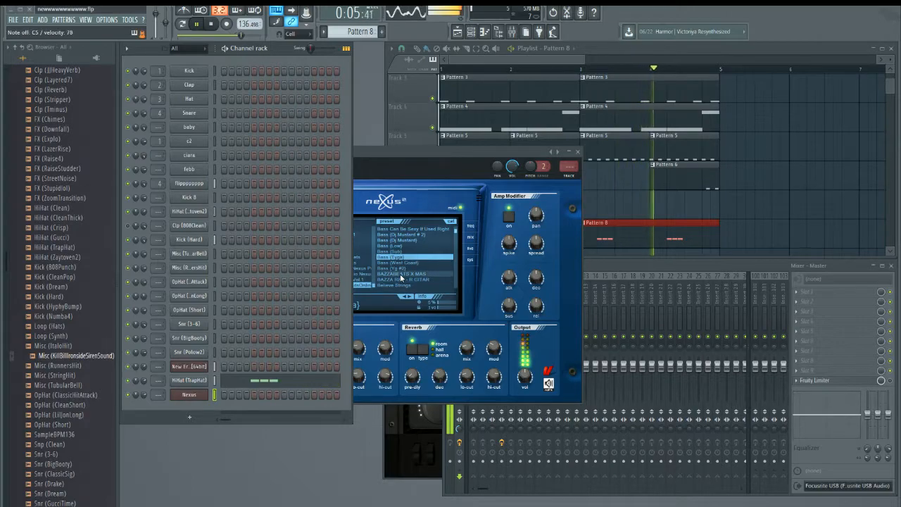
left_click(401, 273)
scroll(455, 232, "down", 5)
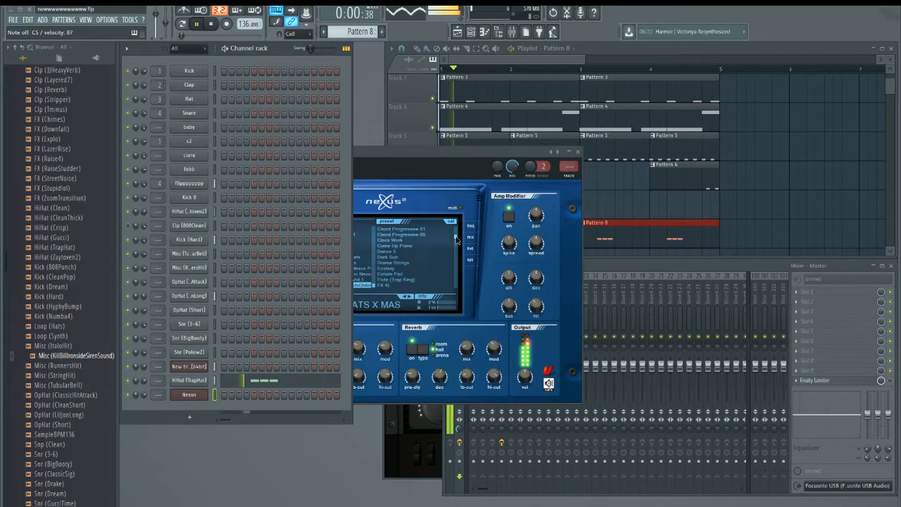
left_click(408, 280)
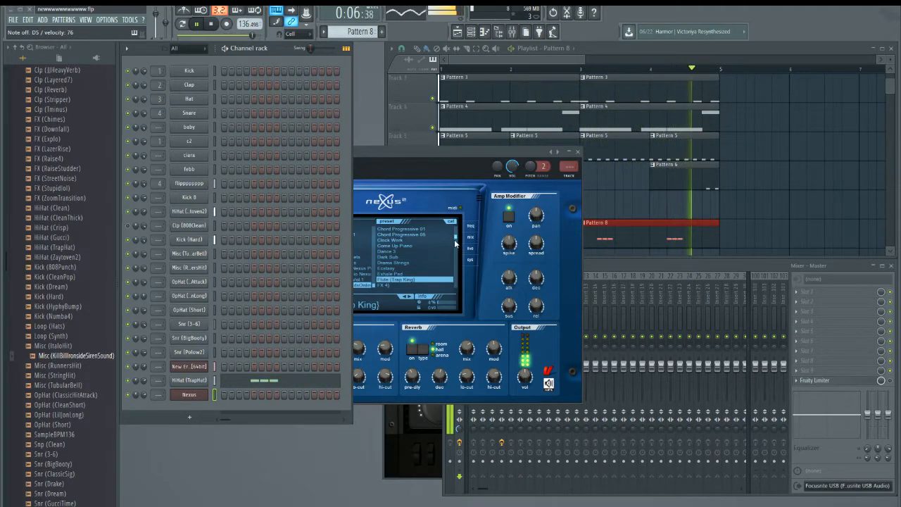
Load the GT Lead Guitar 1 preset in Nexus and turn down the Nexus channel's volume.
scroll(456, 236, "up", 3)
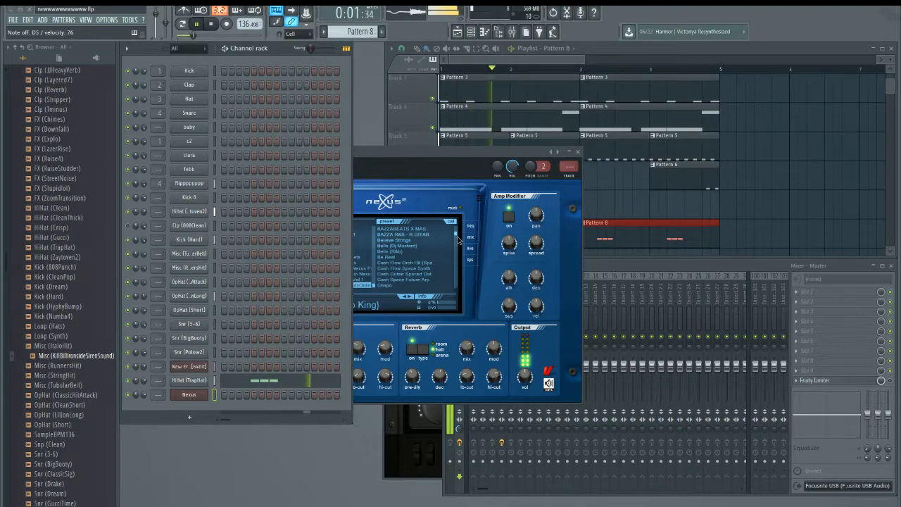
left_click_drag(460, 158, 479, 178)
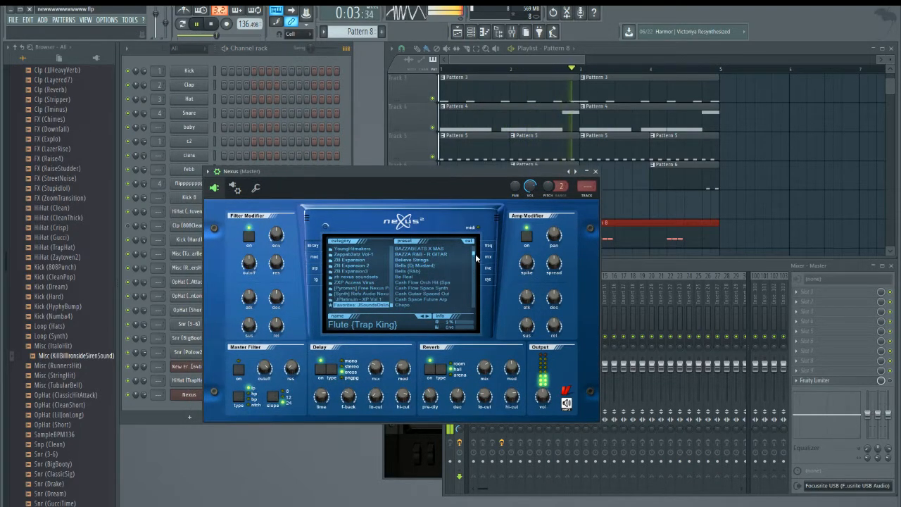
scroll(473, 258, "down", 5)
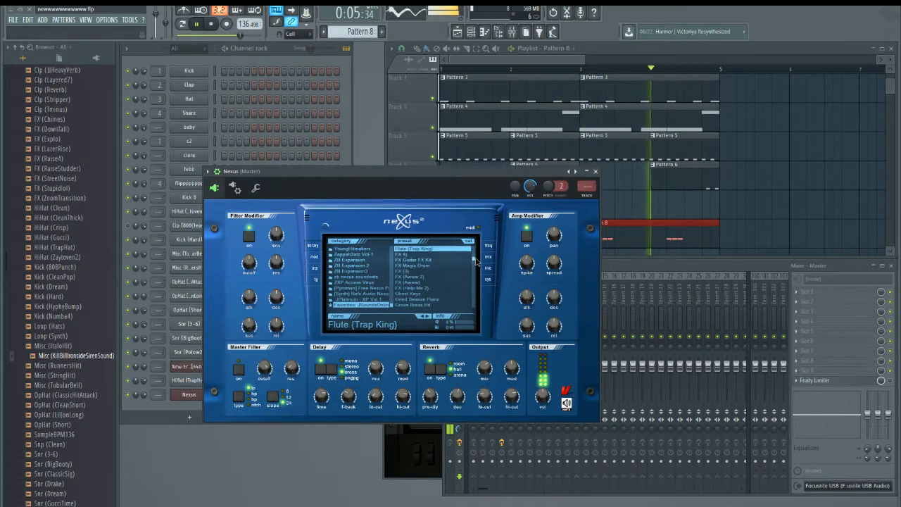
scroll(476, 262, "down", 4)
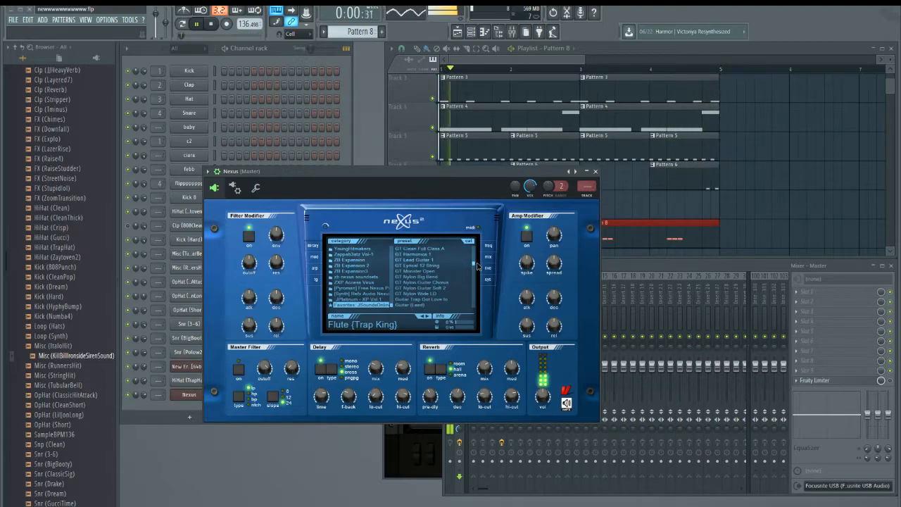
left_click(407, 261)
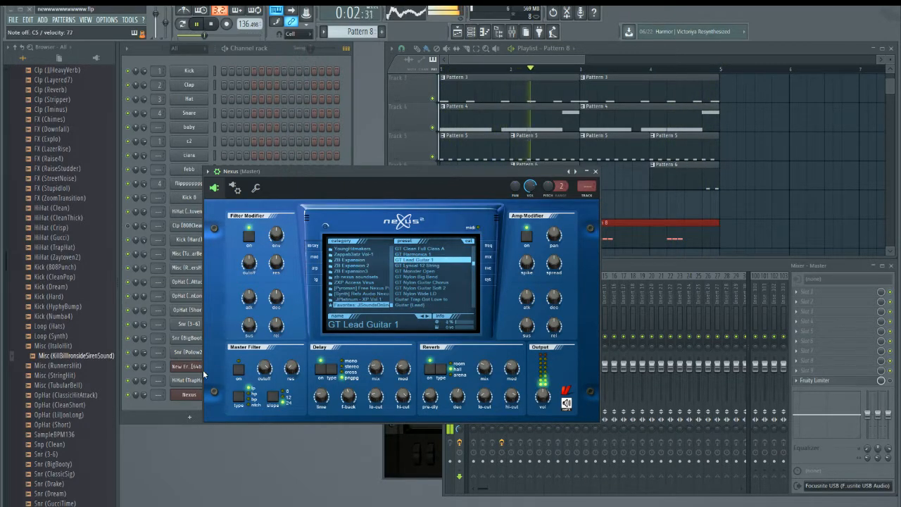
left_click(143, 399)
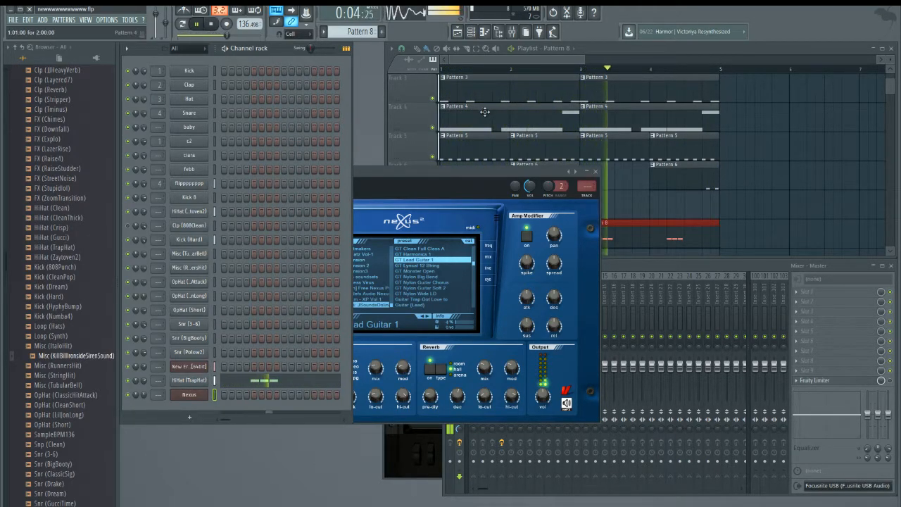
Audition further guitar presets, from GT Monster Open and GT Nylon Big Bend to Guitar Trap Got Love to and Guitar (Lead).
left_click(417, 271)
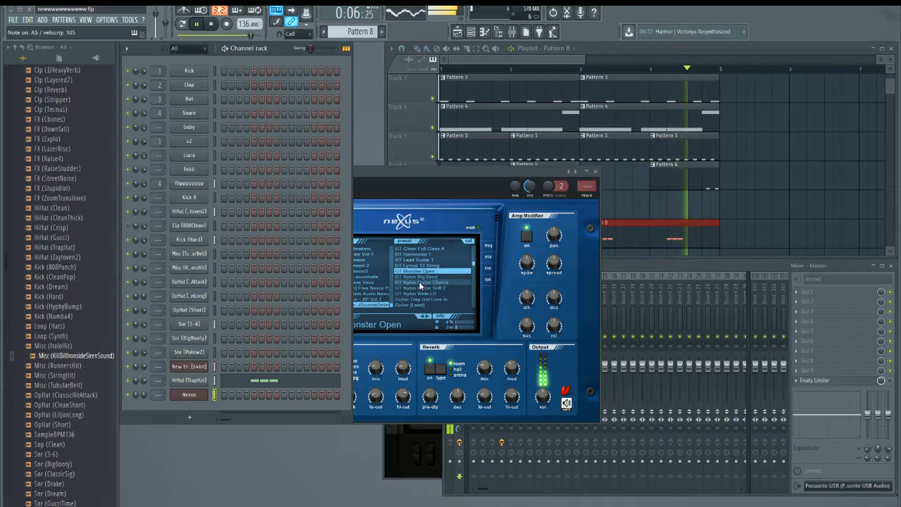
left_click(420, 277)
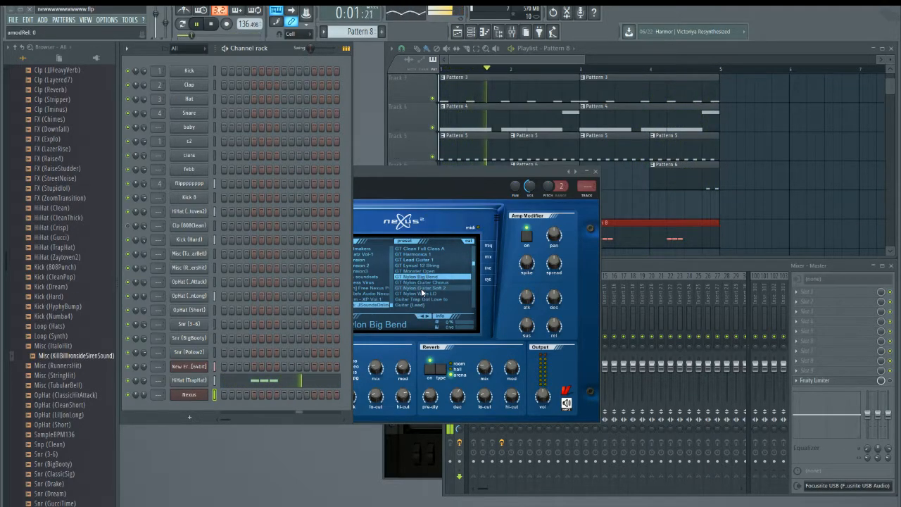
left_click(425, 282)
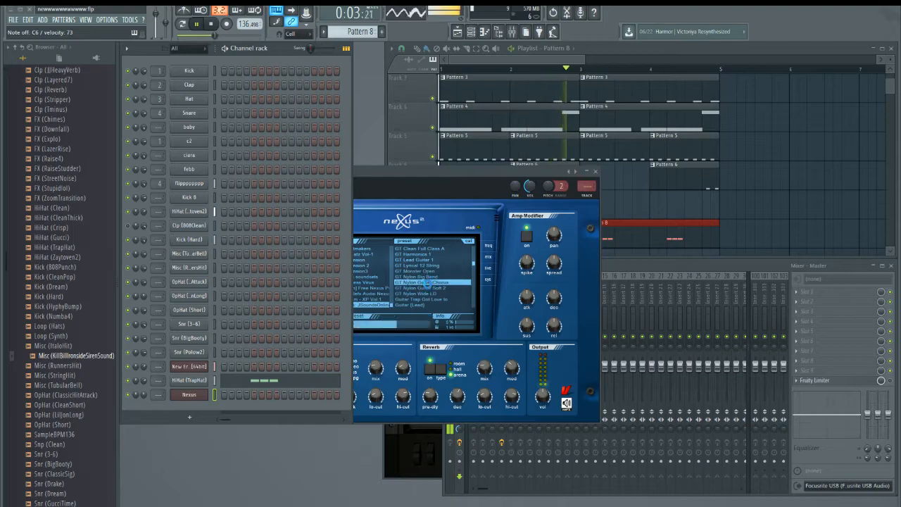
left_click(421, 298)
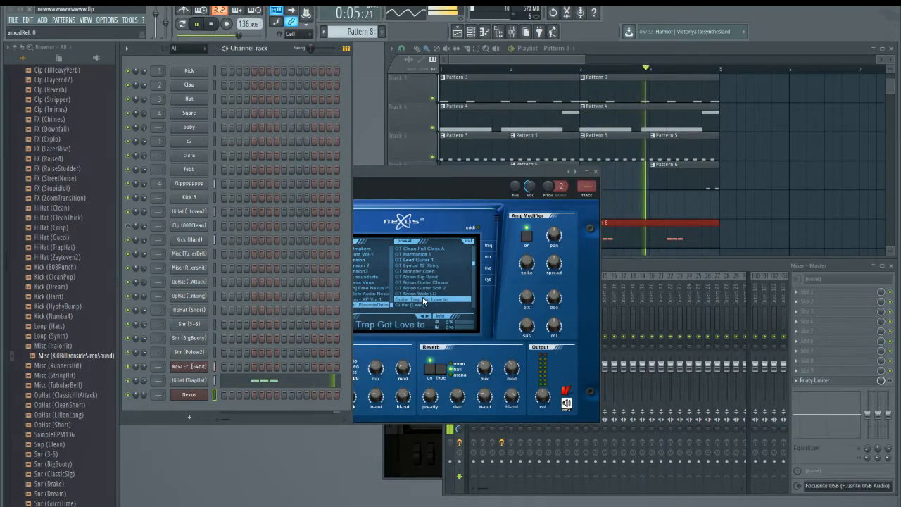
left_click(415, 305)
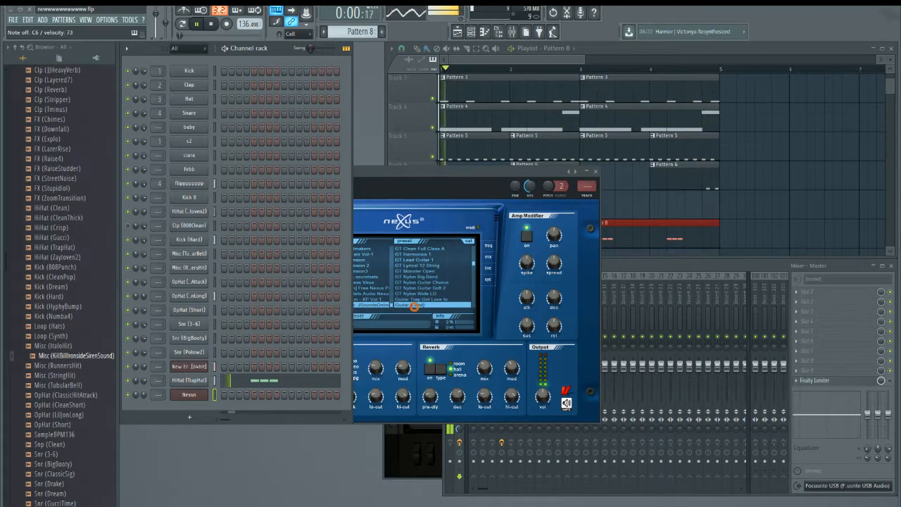
Change the Nexus channel's root note, trying D5, A#4, A4 and G#4 before setting it to F#4.
left_click(418, 174)
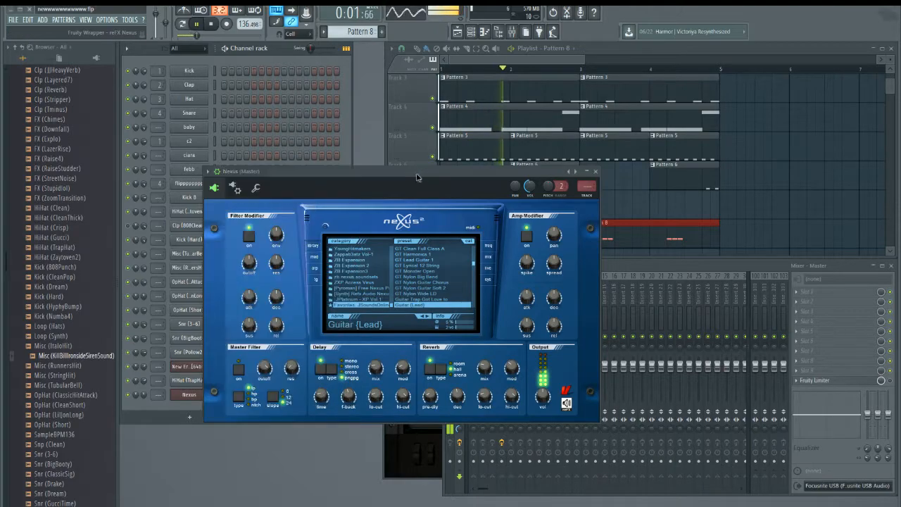
left_click(259, 189)
right_click(344, 349)
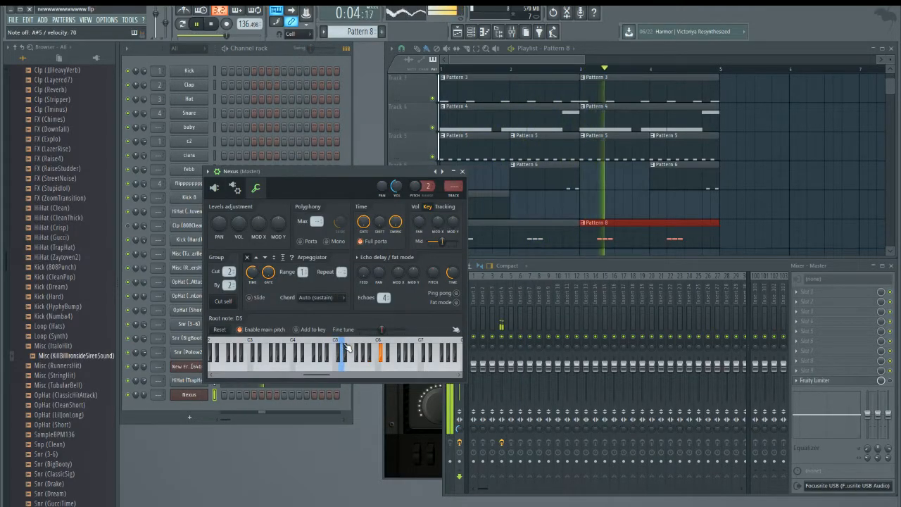
right_click(347, 345)
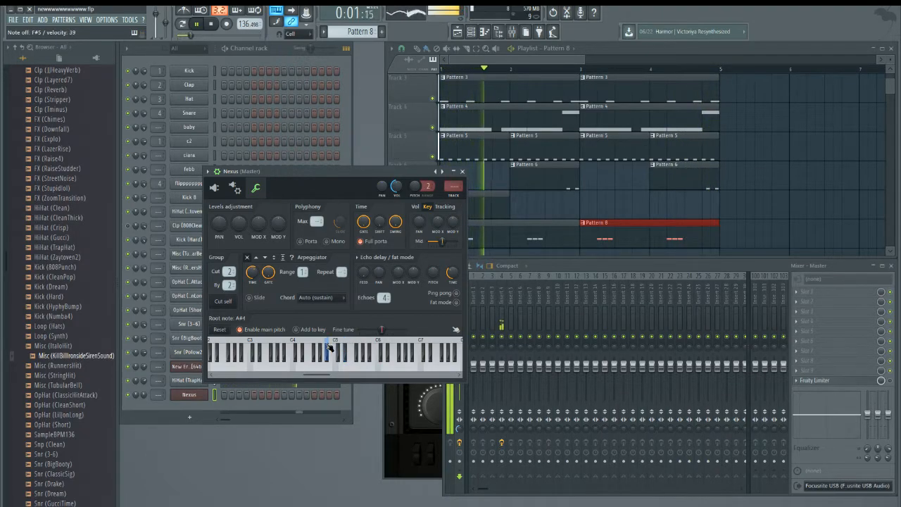
right_click(328, 349)
right_click(327, 350)
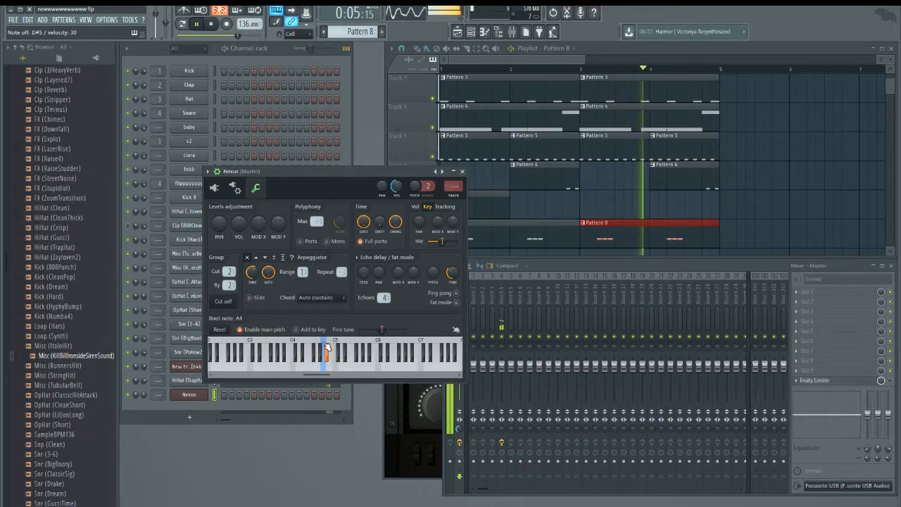
right_click(323, 347)
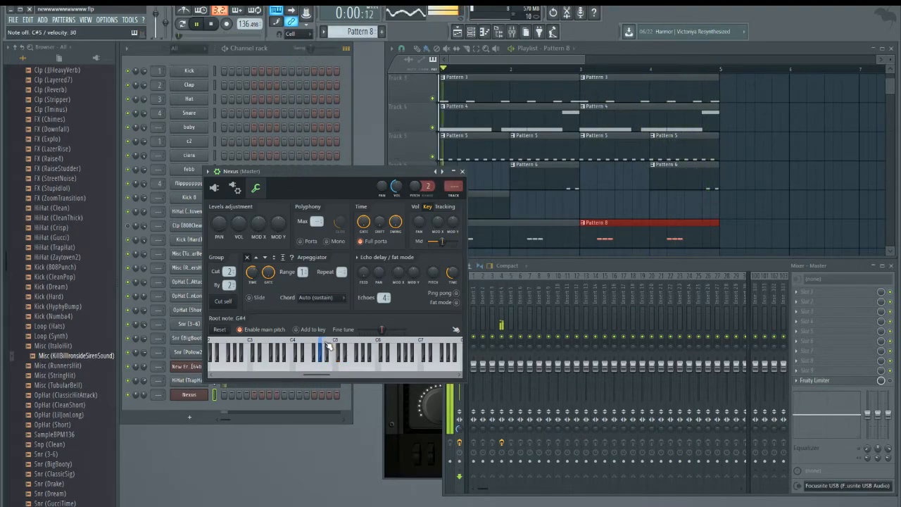
right_click(318, 347)
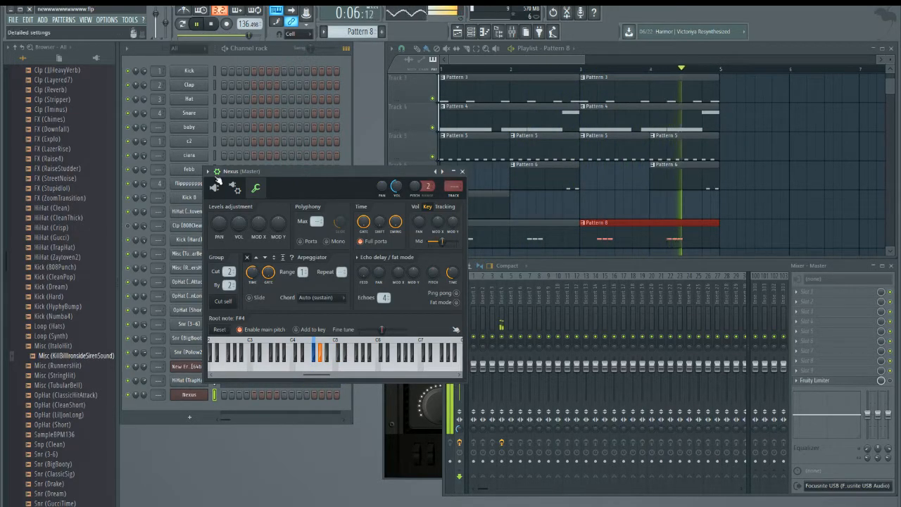
Audition HH Custom 808 Bass Sub, HH Heavy Guitar and JP Hitman Cello, load JP FatDraken Lead and close Nexus.
left_click(214, 190)
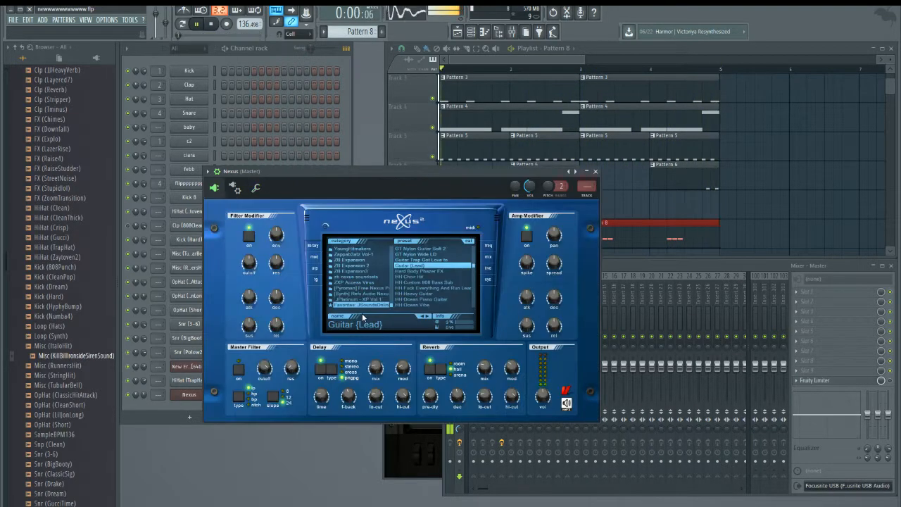
left_click(423, 281)
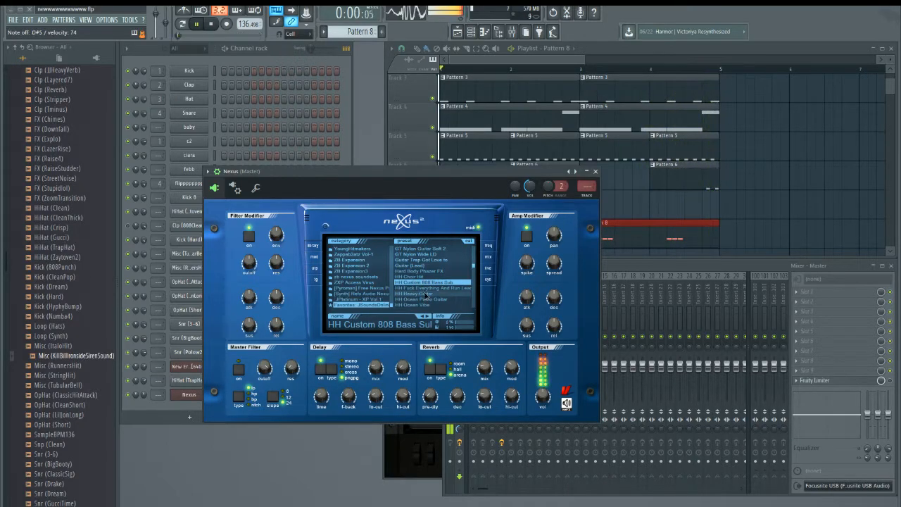
left_click(426, 294)
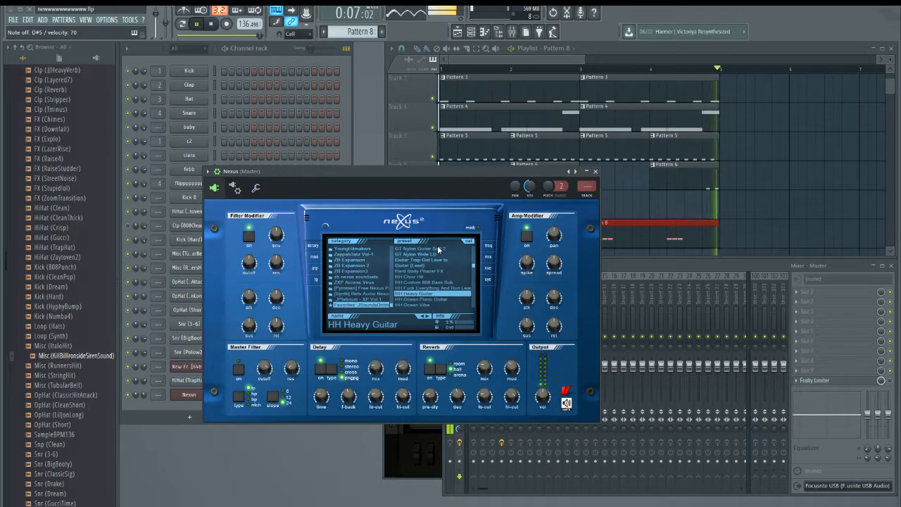
scroll(474, 269, "down", 5)
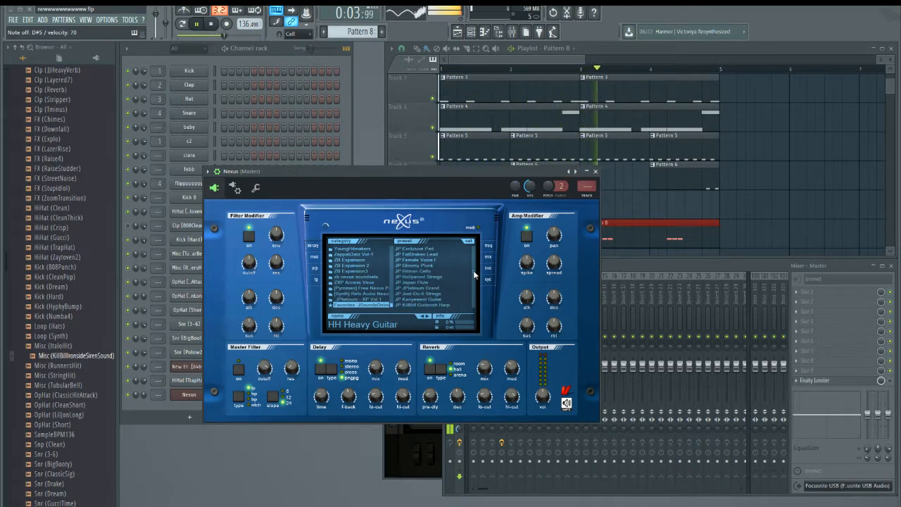
left_click(414, 270)
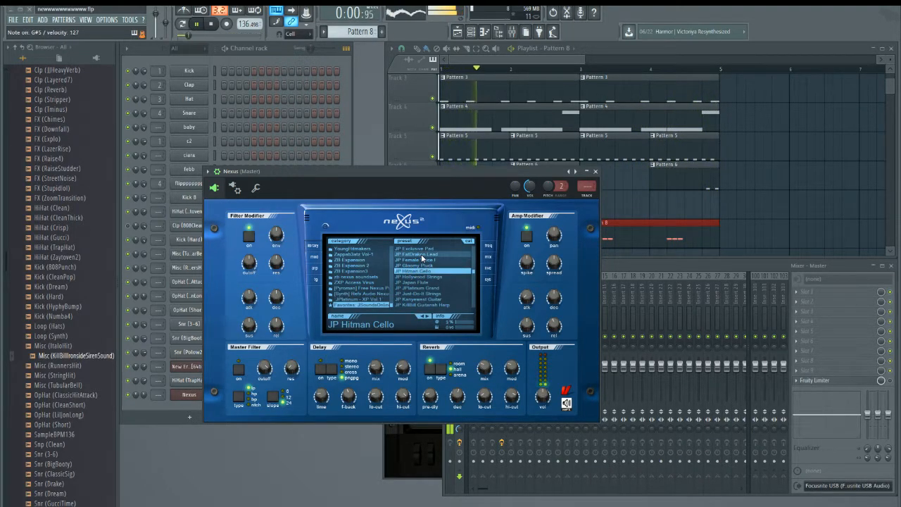
left_click(421, 255)
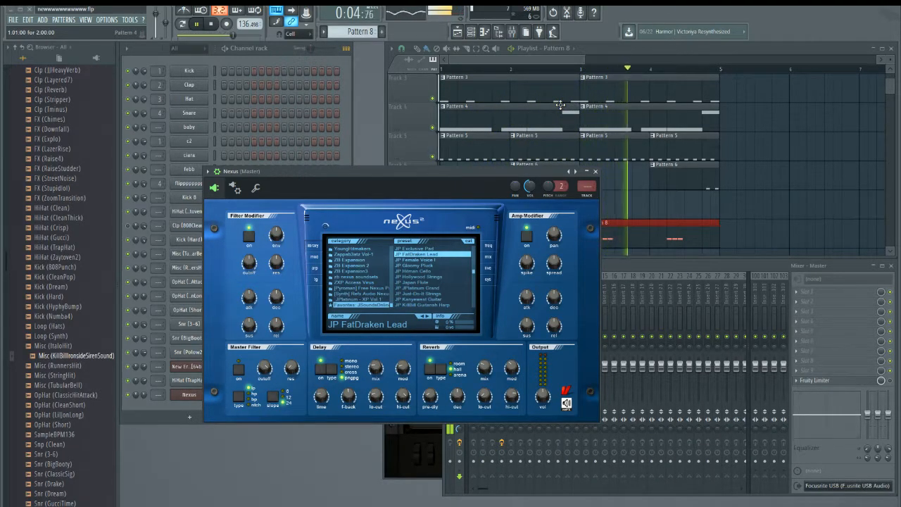
left_click(596, 172)
Move the mixer clear of the playlist and place a clip of the new Pattern 9 on Track 9 at bar 1.
left_click_drag(747, 265, 740, 290)
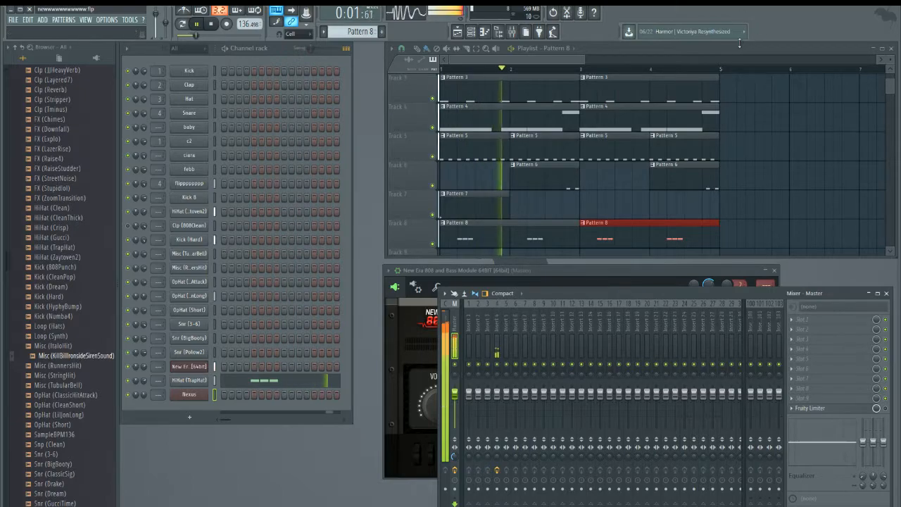
scroll(892, 92, "down", 1)
scroll(892, 92, "down", 10)
scroll(892, 91, "up", 7)
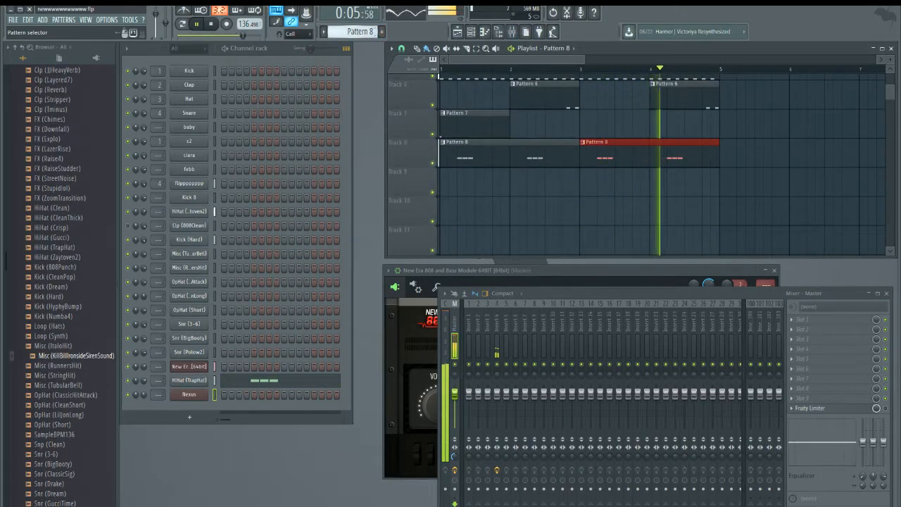
scroll(367, 32, "down", 1)
left_click(447, 186)
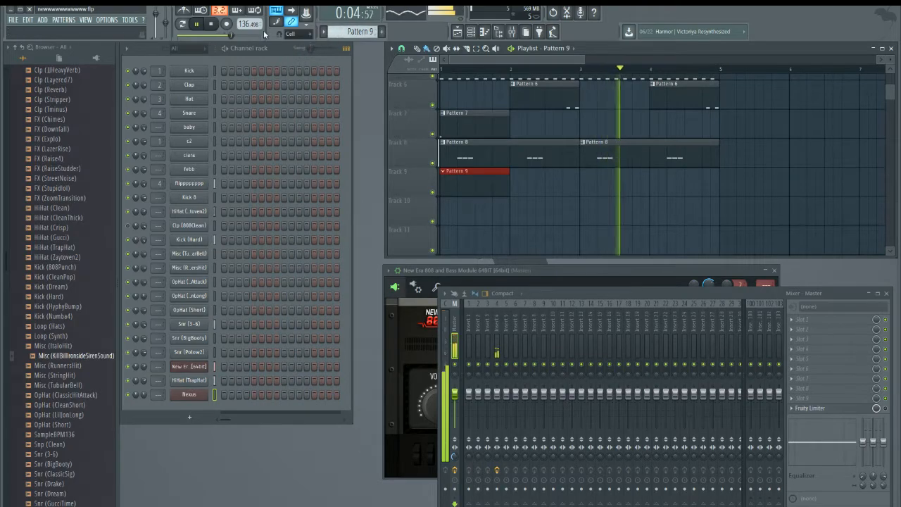
Stop playback, arm recording for notes and automation, and record a Nexus melody into Pattern 9 across bars 1 to 4.
key("space")
key("r")
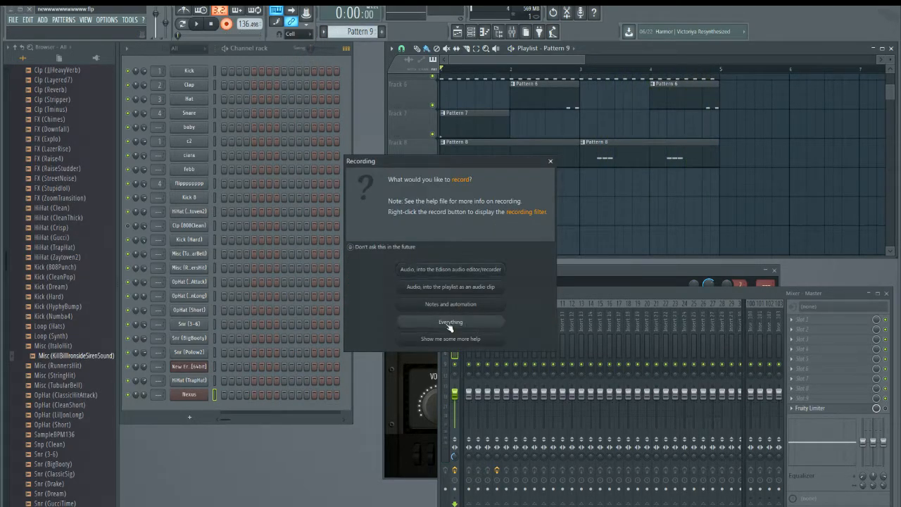
left_click(450, 304)
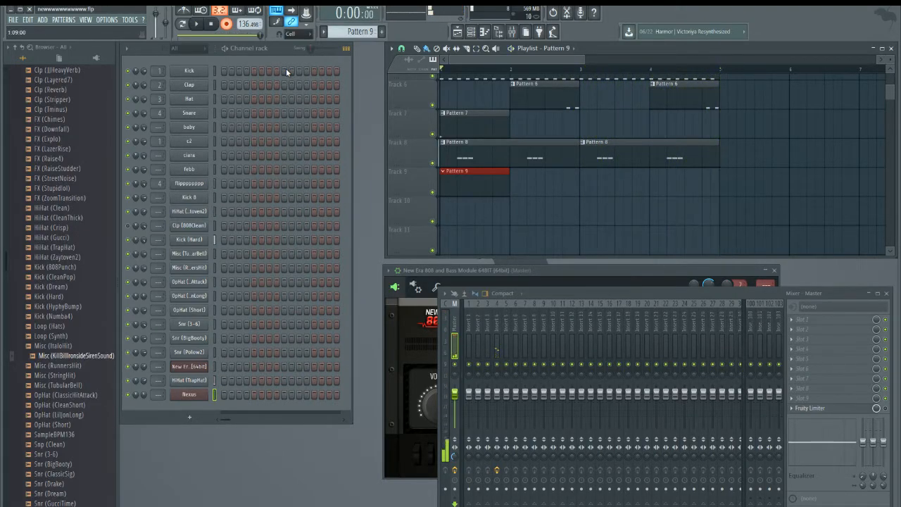
key("space")
In the Nexus piano roll, set snapping to Cell and align the recorded E5 and D#5 notes with the grid in bar 4.
right_click(208, 391)
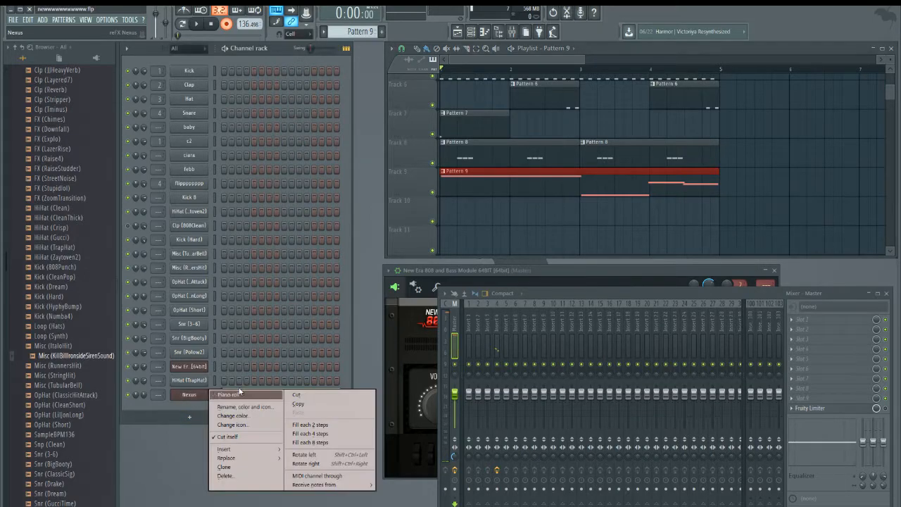
left_click(359, 470)
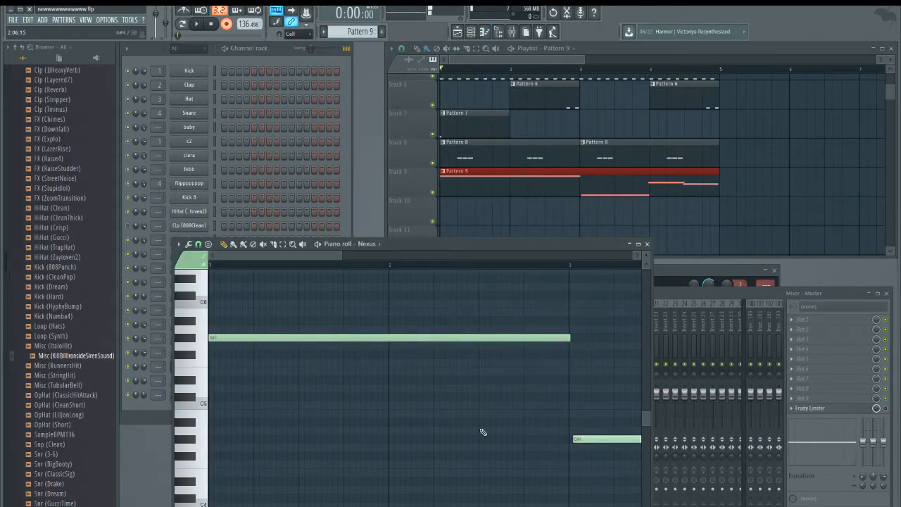
left_click_drag(301, 255, 403, 261)
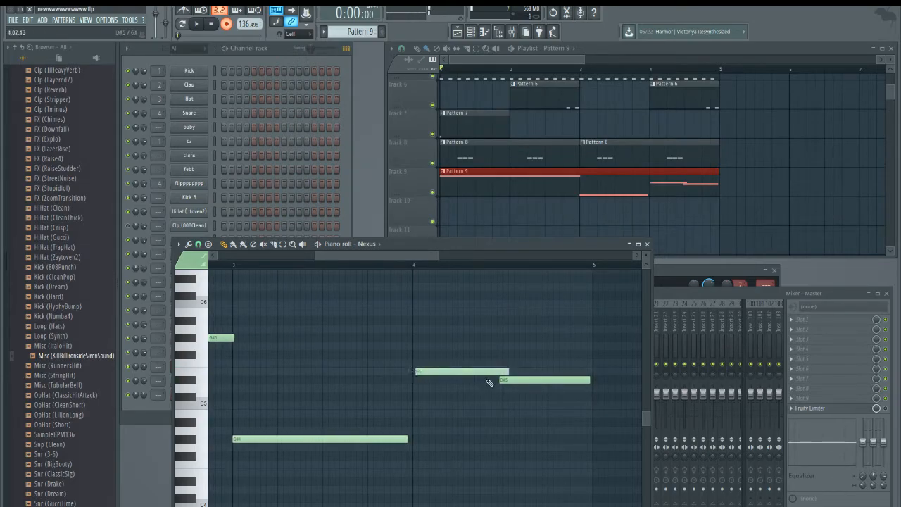
left_click(198, 244)
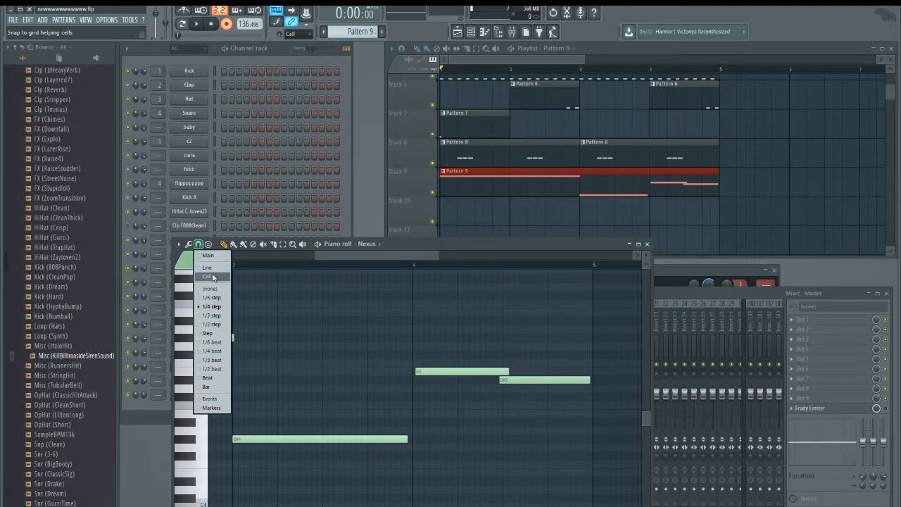
left_click(212, 277)
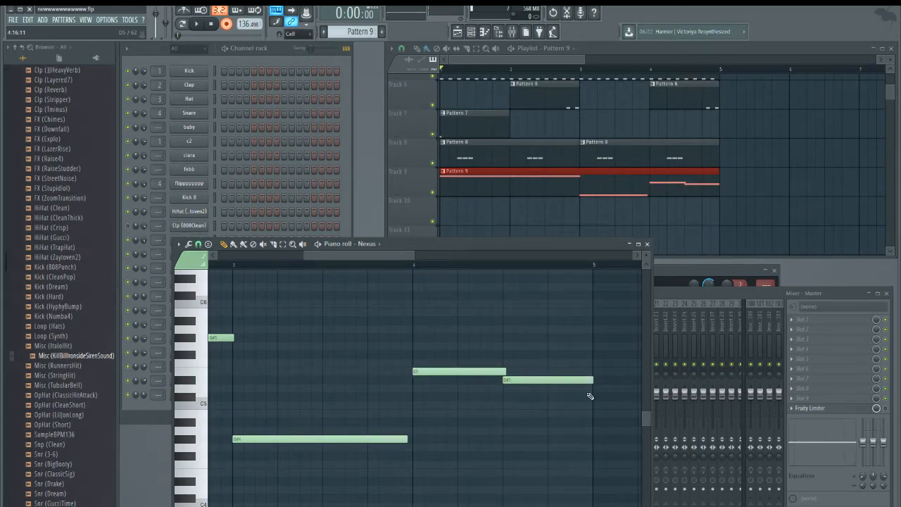
left_click_drag(354, 267, 238, 265)
left_click_drag(443, 239, 449, 83)
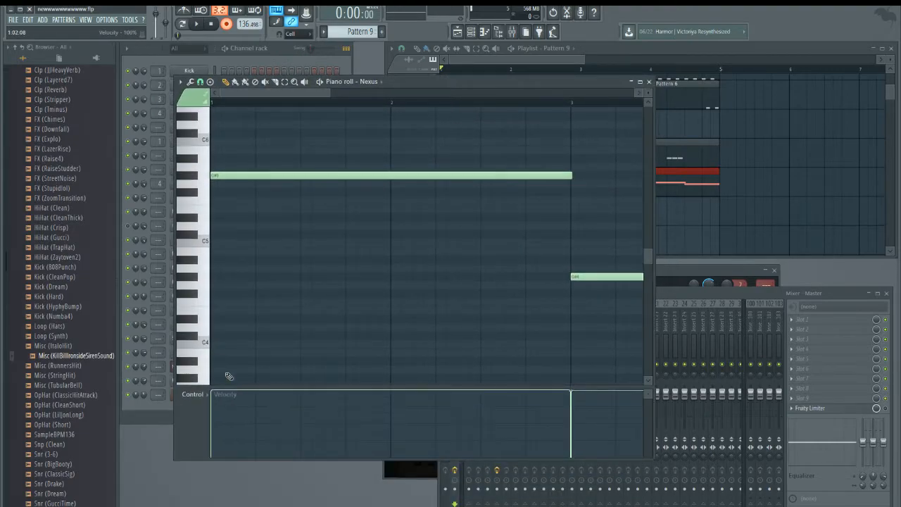
scroll(551, 333, "right", 6)
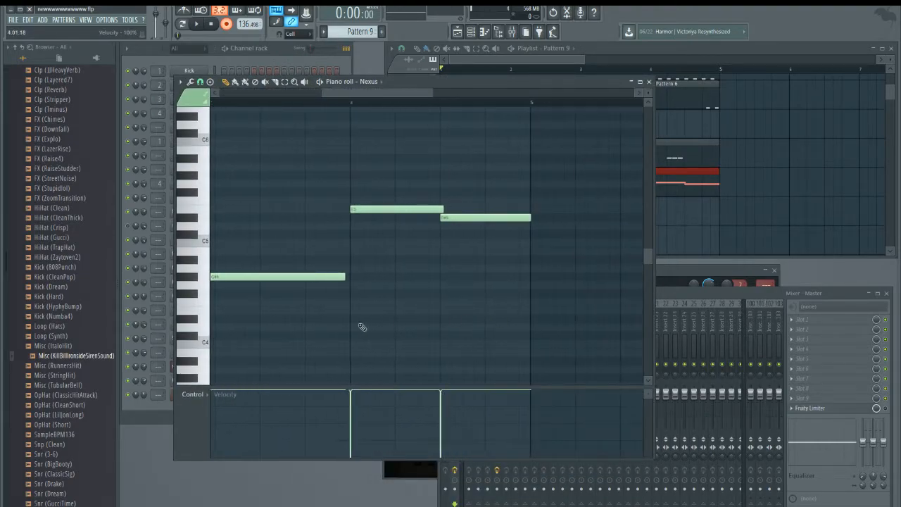
left_click(649, 81)
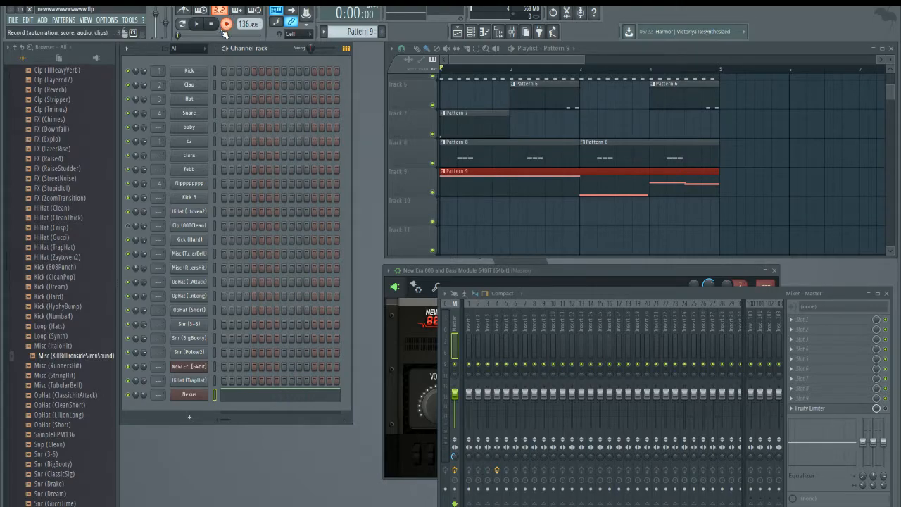
During playback, extend the Nexus G#4 note to the start of bar 4, with piano roll snapping set to (none).
key("space")
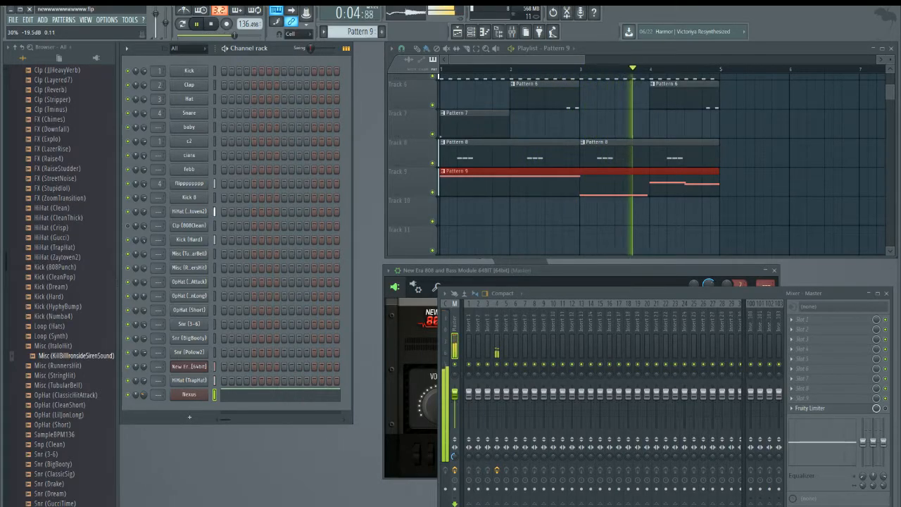
right_click(202, 395)
left_click(232, 393)
left_click_drag(310, 93, 400, 100)
left_click_drag(391, 277, 404, 279)
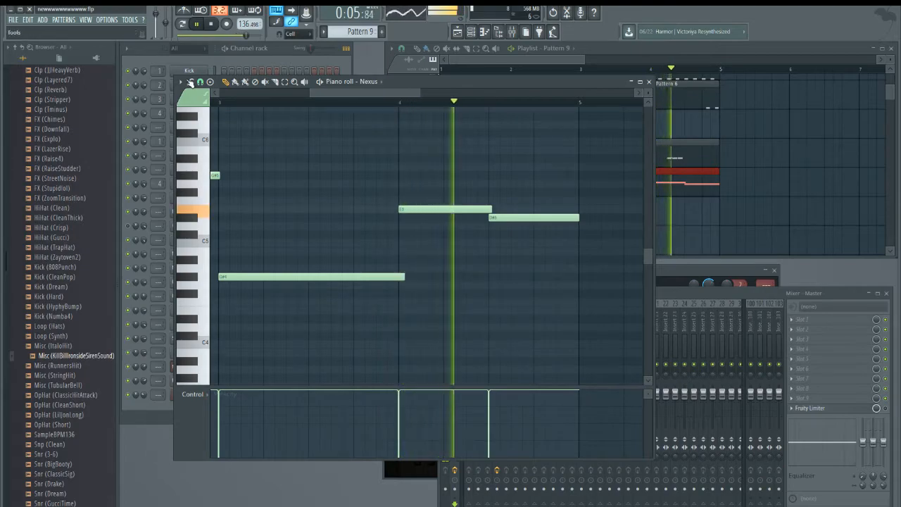
left_click(200, 82)
left_click(211, 126)
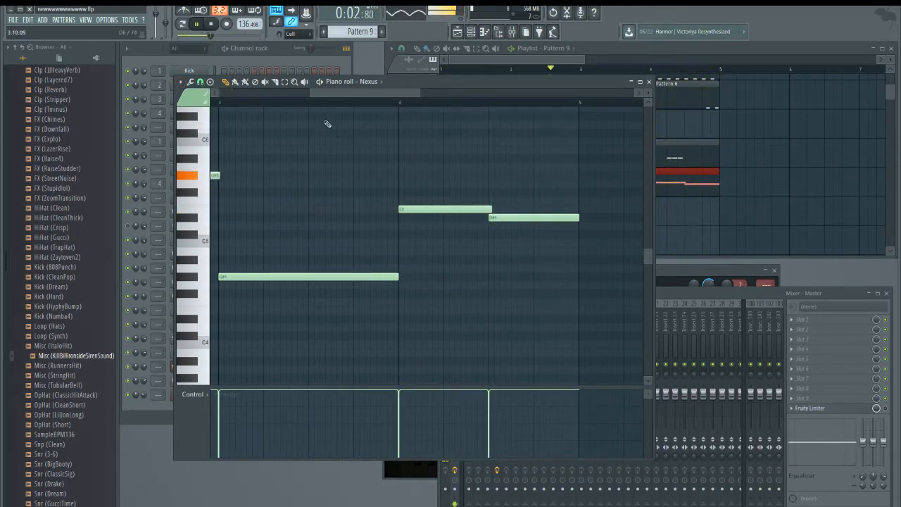
left_click_drag(310, 91, 192, 123)
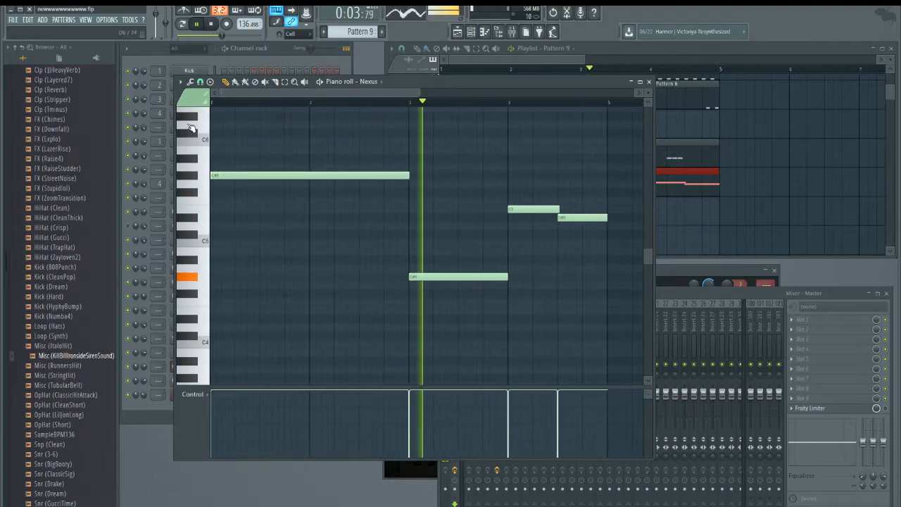
left_click(650, 82)
Save the project and stop playback.
left_click(13, 20)
left_click(23, 61)
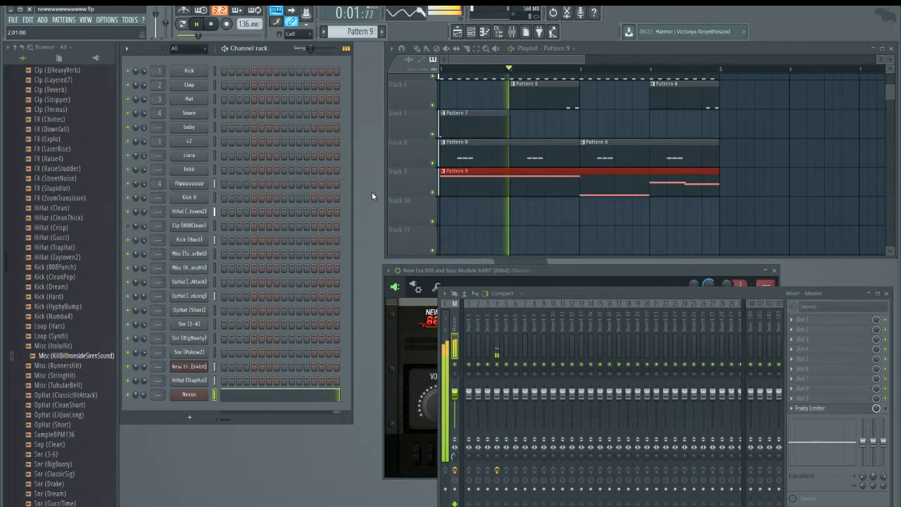
key("space")
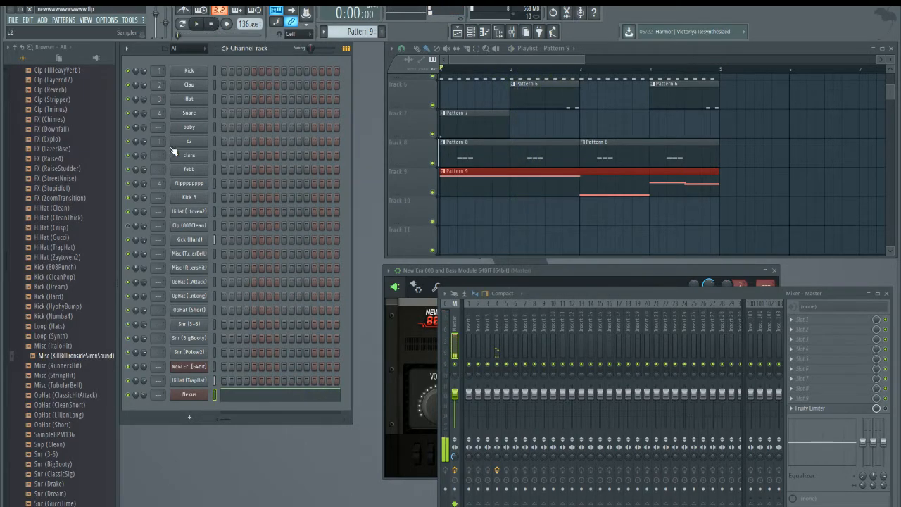
Clone the Nexus channel and load the JP TexanDream Pad preset in the copy.
right_click(184, 399)
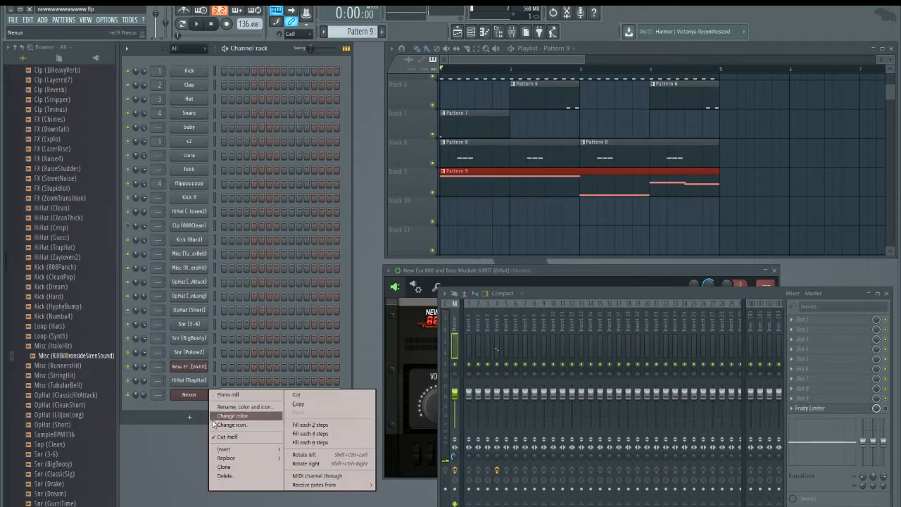
left_click(236, 468)
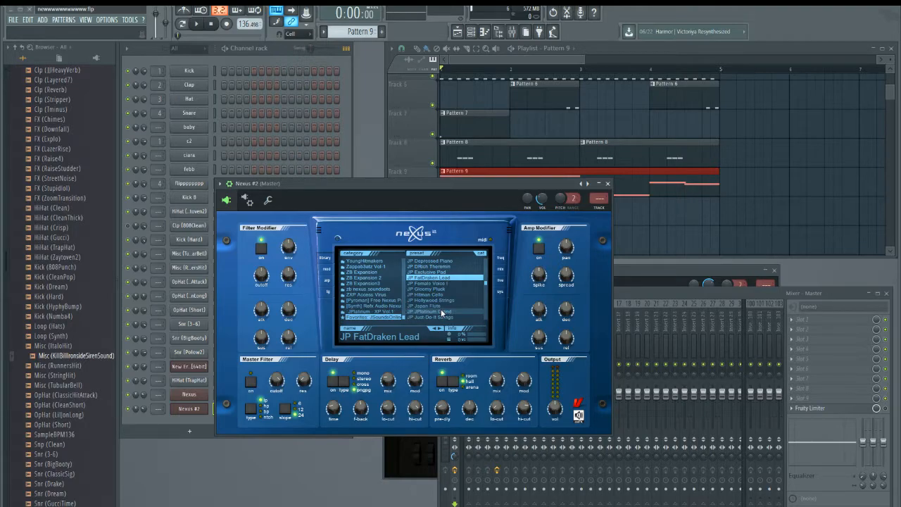
left_click_drag(485, 284, 489, 290)
left_click(425, 284)
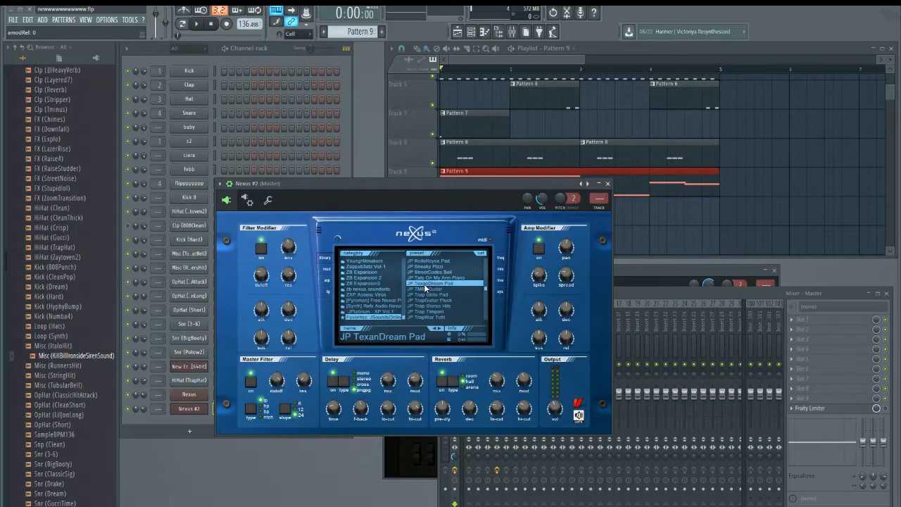
Audition JP Trap Glide Pad, JP TrapGuitar Pluck, JP TrapWar Tutti and Mr. J@y- Live Guitar SQ in Nexus #2 over the beat.
mouse_move(498, 376)
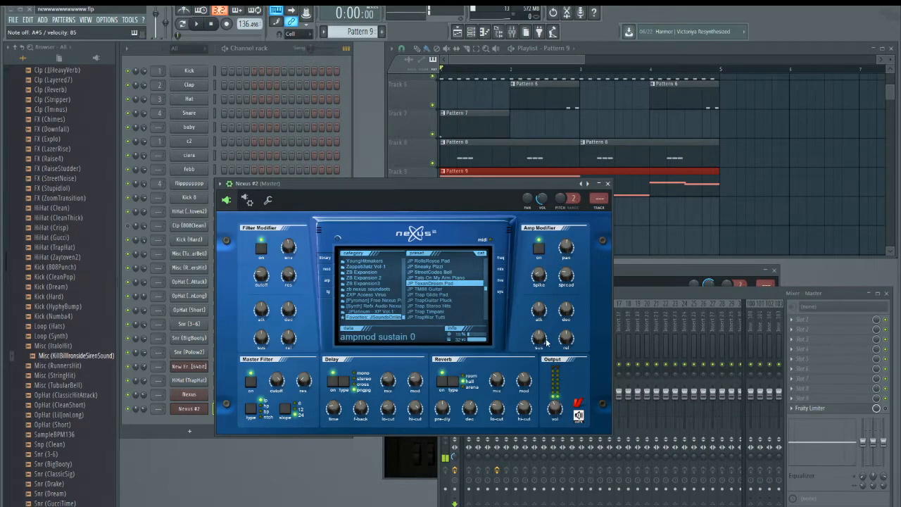
left_click(448, 294)
left_click(437, 300)
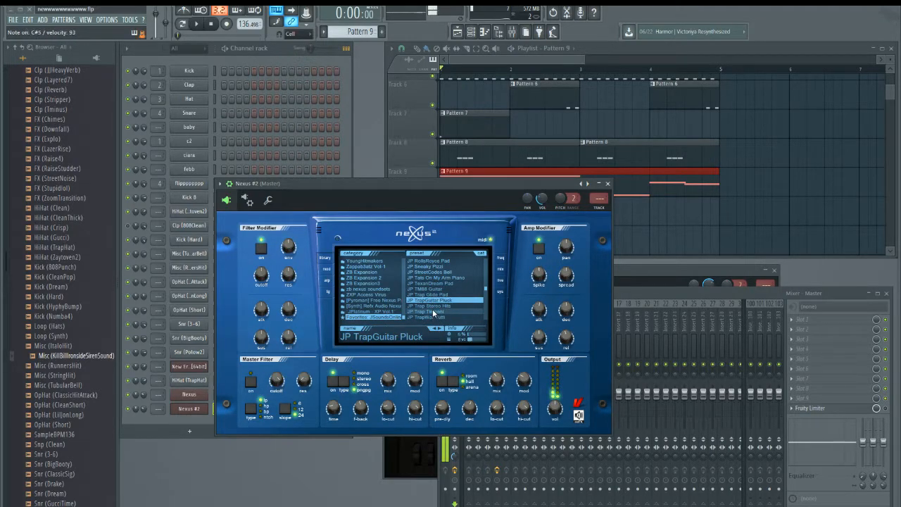
left_click(198, 24)
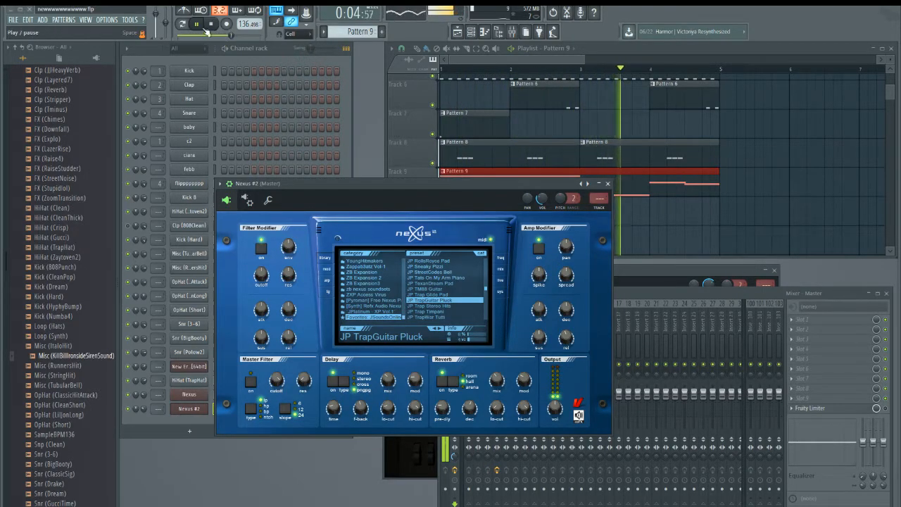
left_click(144, 382)
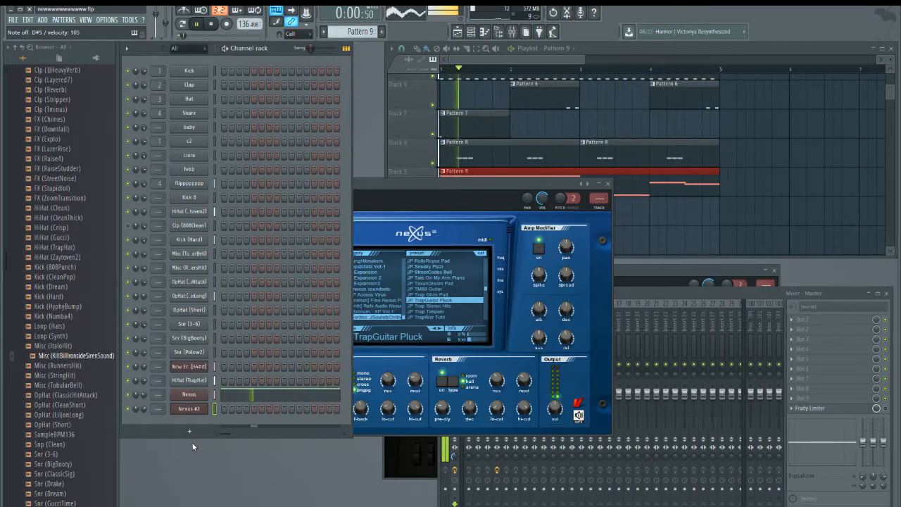
left_click(430, 315)
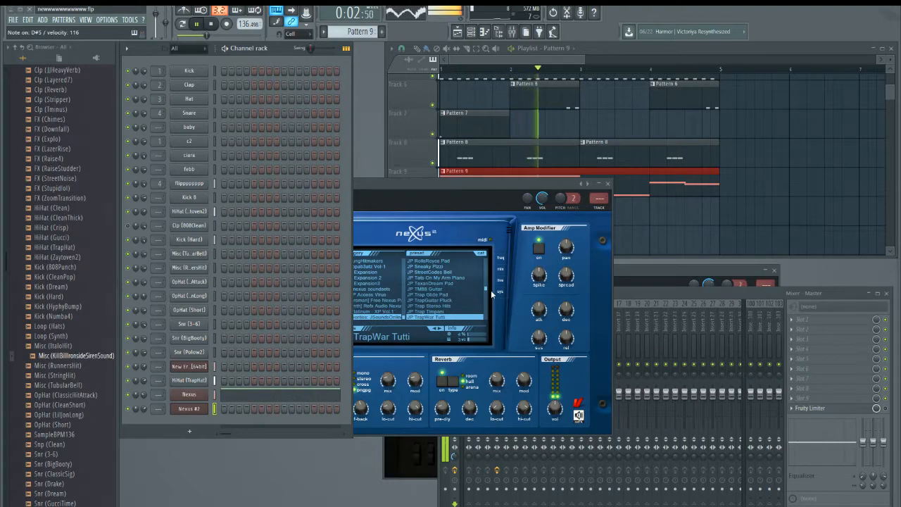
scroll(484, 288, "down", 5)
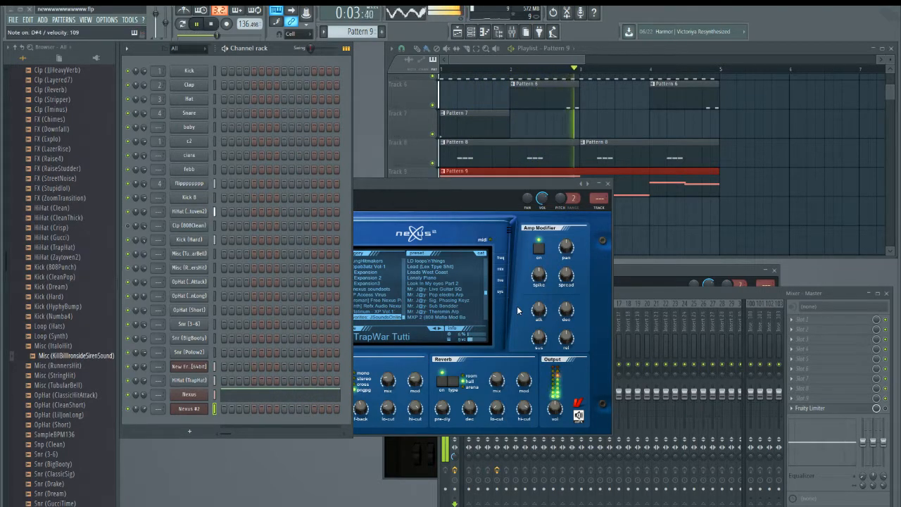
left_click(450, 290)
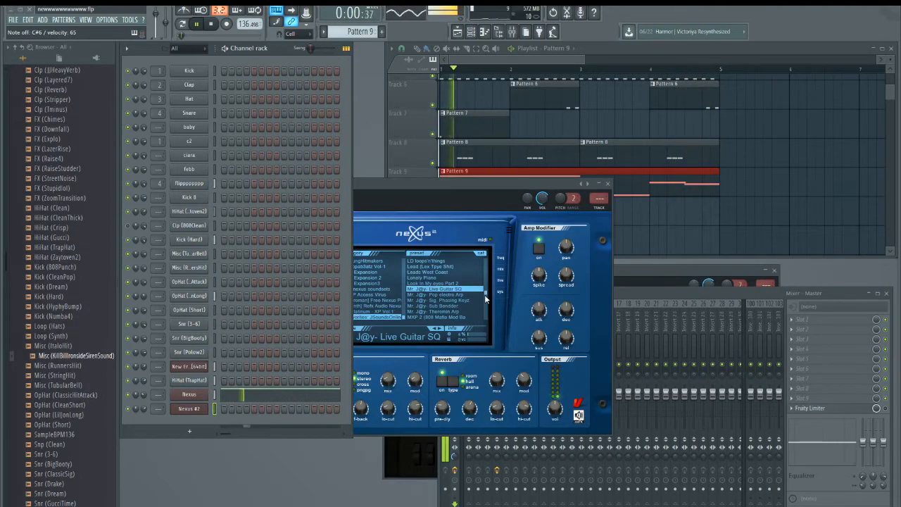
Audition PD 2nd galaxy left and PD 7th dimension, load PN Brilliant Piano 2, then stop playback and close Nexus #2.
scroll(484, 294, "down", 3)
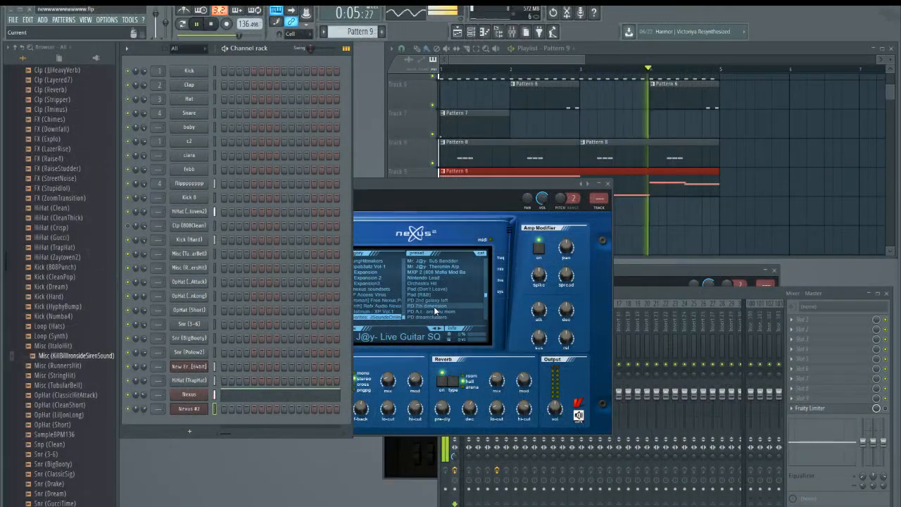
left_click(426, 300)
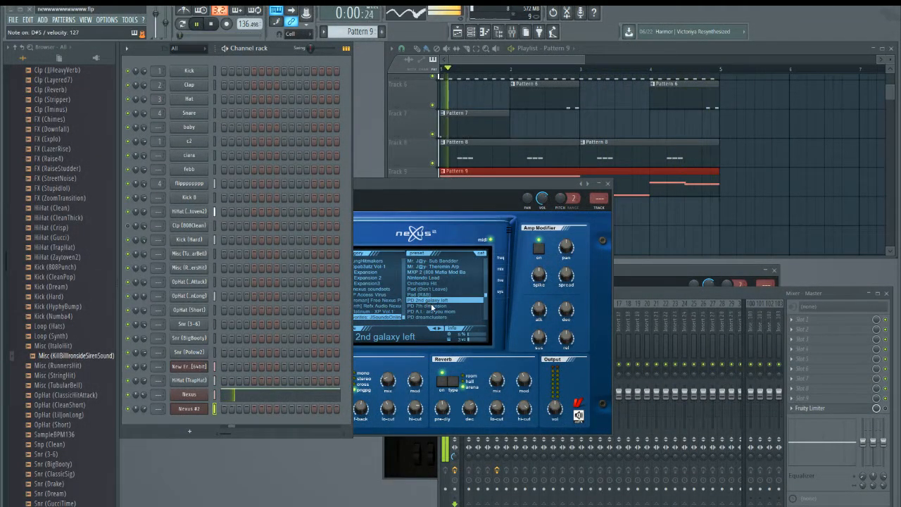
left_click(429, 305)
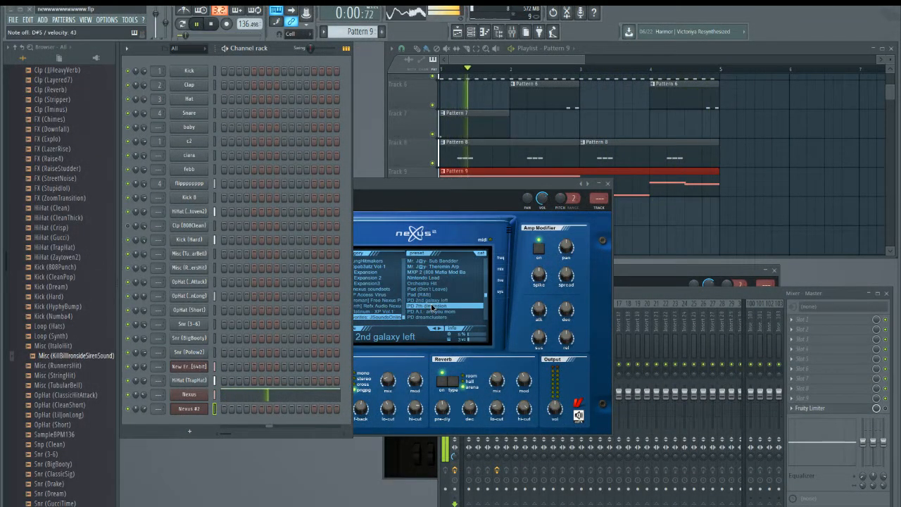
left_click(483, 295)
scroll(464, 295, "down", 3)
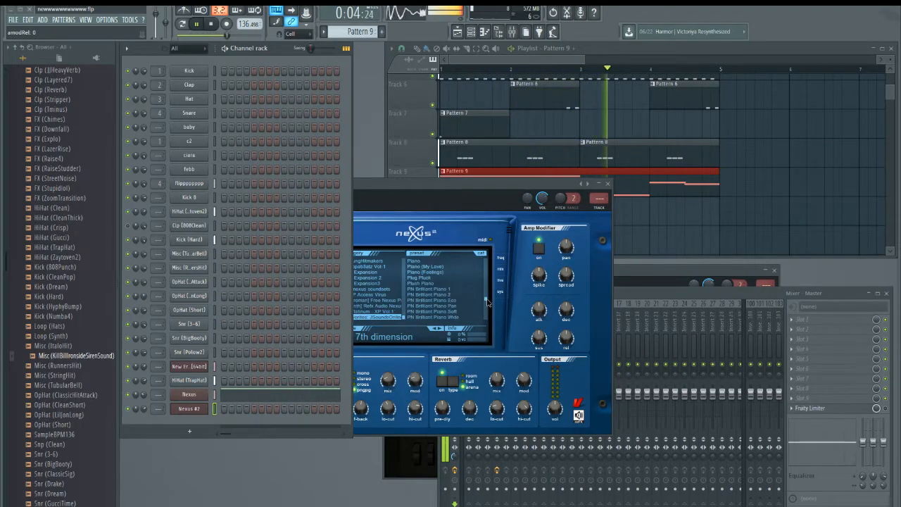
left_click(440, 294)
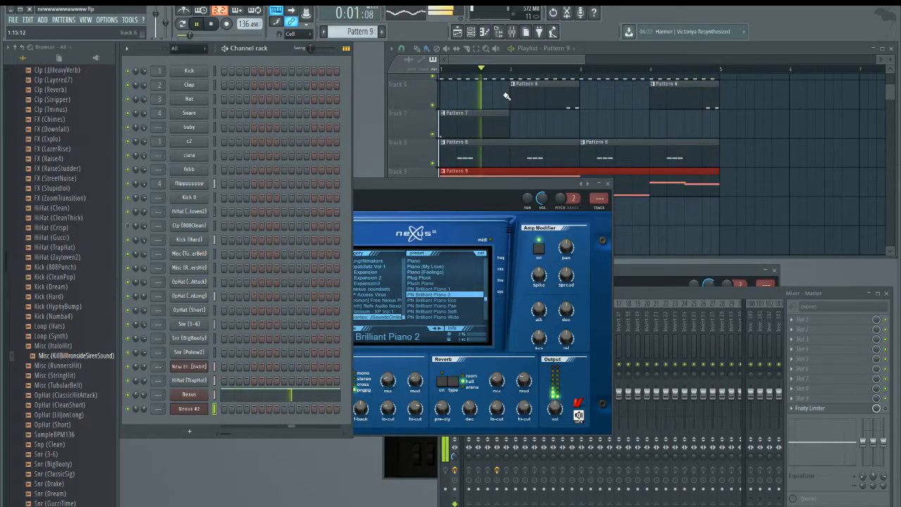
left_click(215, 25)
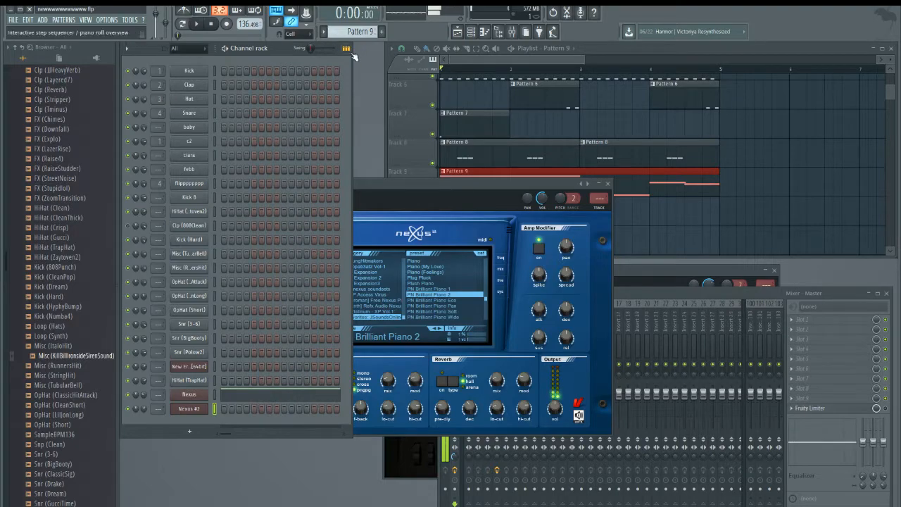
left_click(609, 185)
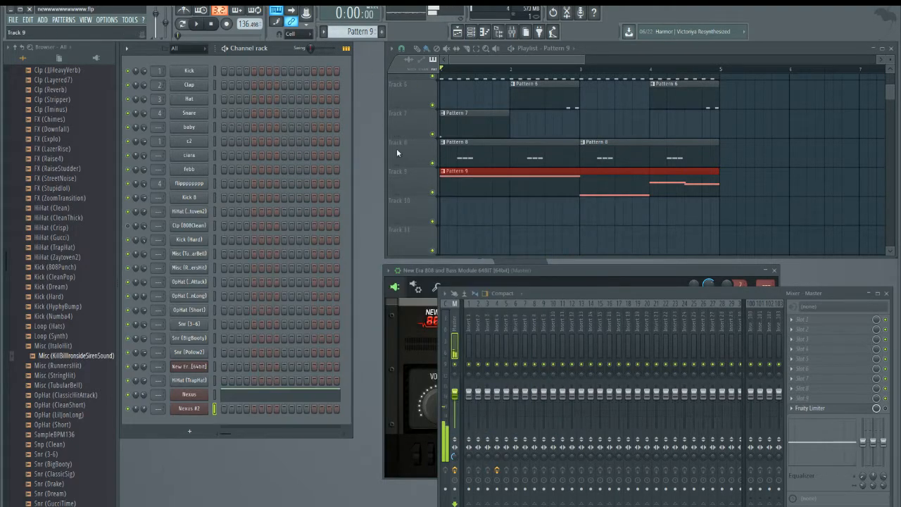
Place Pattern 10 at the start of Track 10 and record a four-bar Nexus #2 piano part into it, capturing everything.
left_click_drag(360, 32, 361, 25)
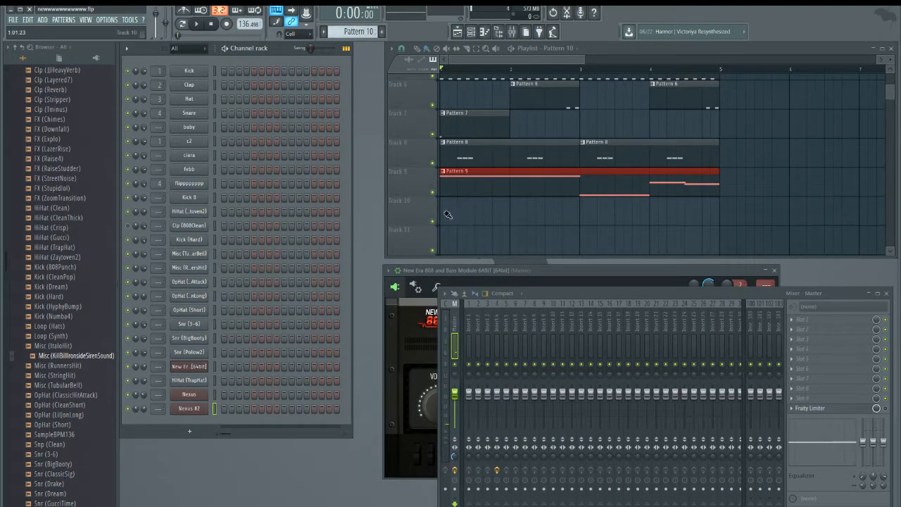
left_click(447, 214)
left_click(227, 24)
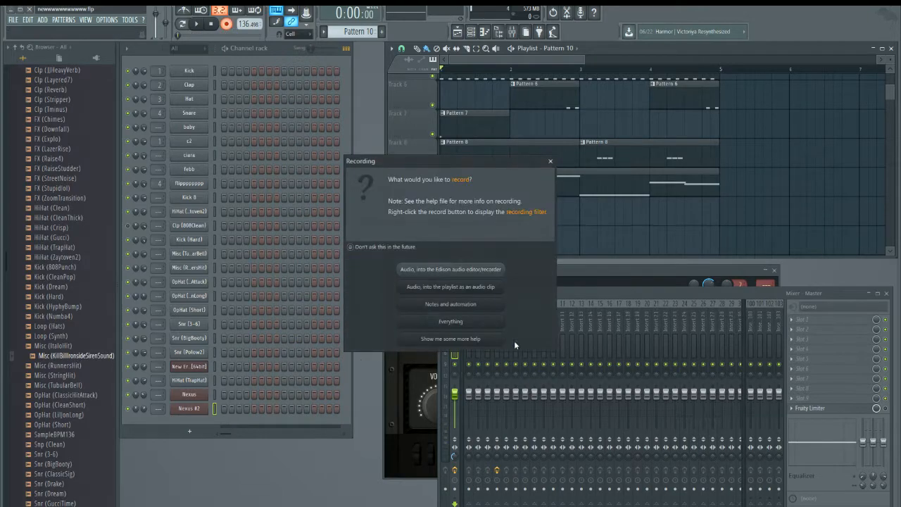
left_click(465, 320)
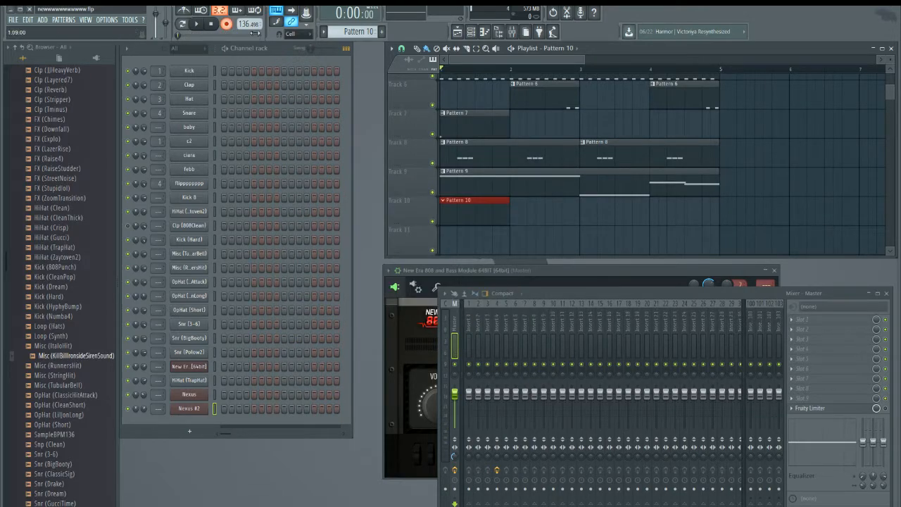
left_click(200, 24)
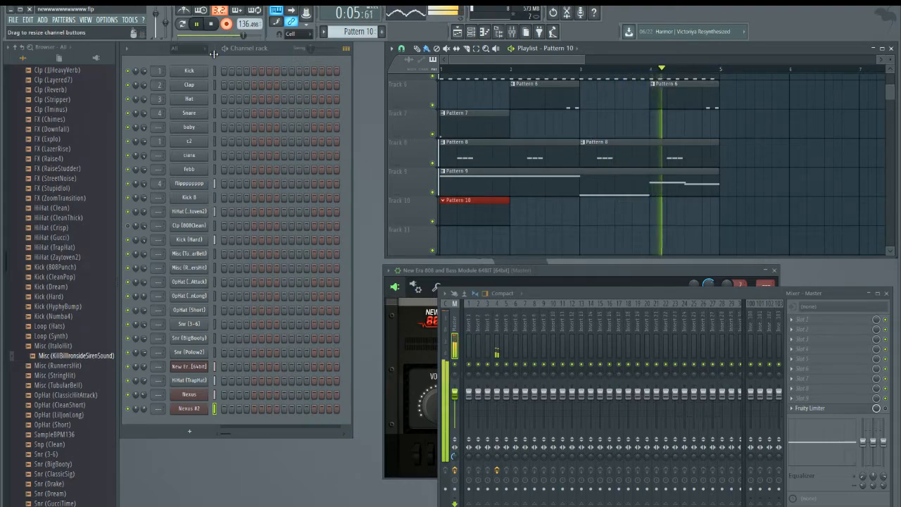
key("space")
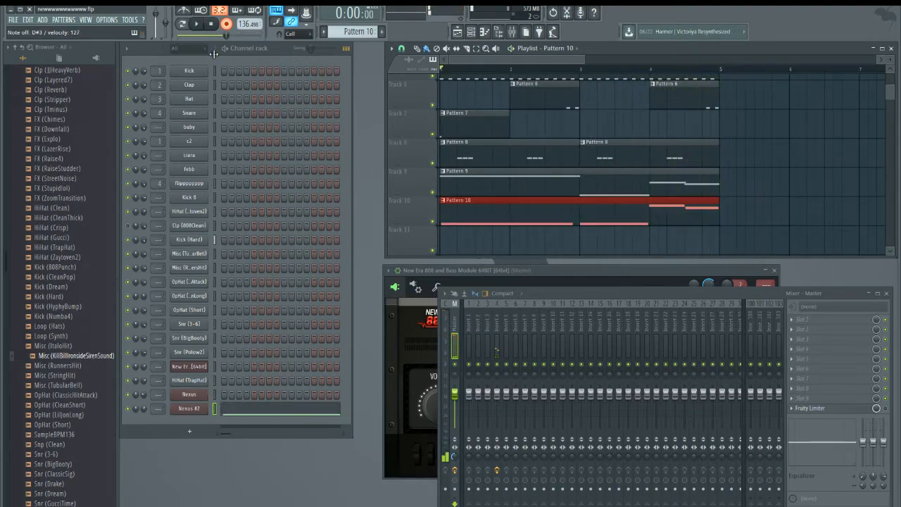
Review the recorded Nexus #2 notes in the piano roll and close it.
right_click(190, 409)
left_click(233, 404)
scroll(550, 321, "up", 5)
scroll(541, 312, "down", 14)
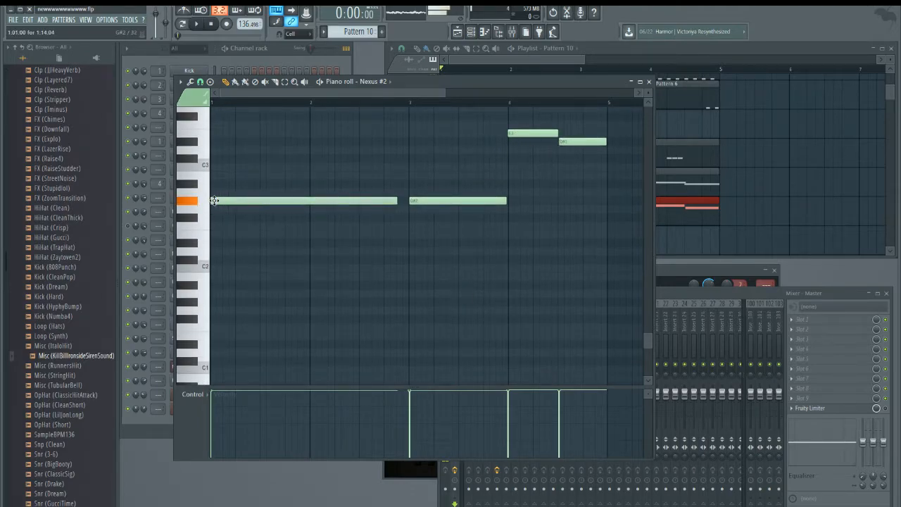
left_click(649, 81)
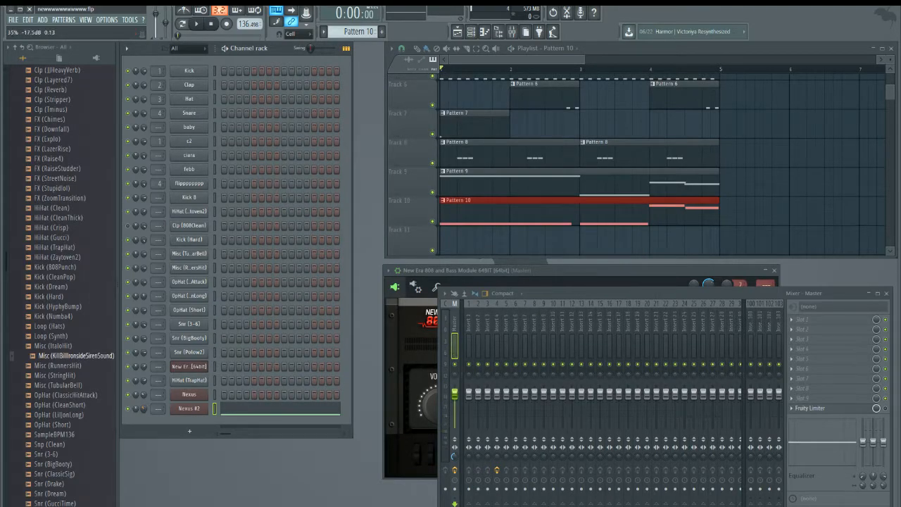
Play back the beat with the new piano part, mute the original Nexus channel, and listen again.
key("space")
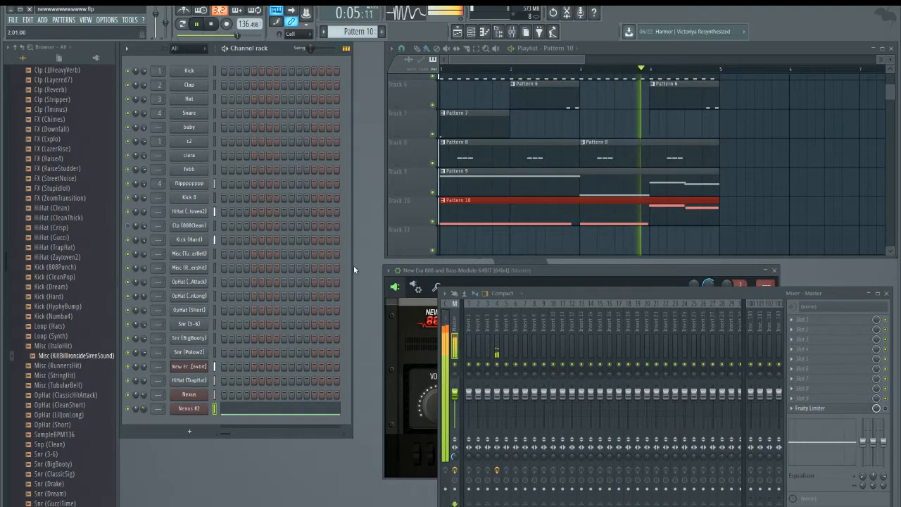
scroll(704, 134, "up", 5)
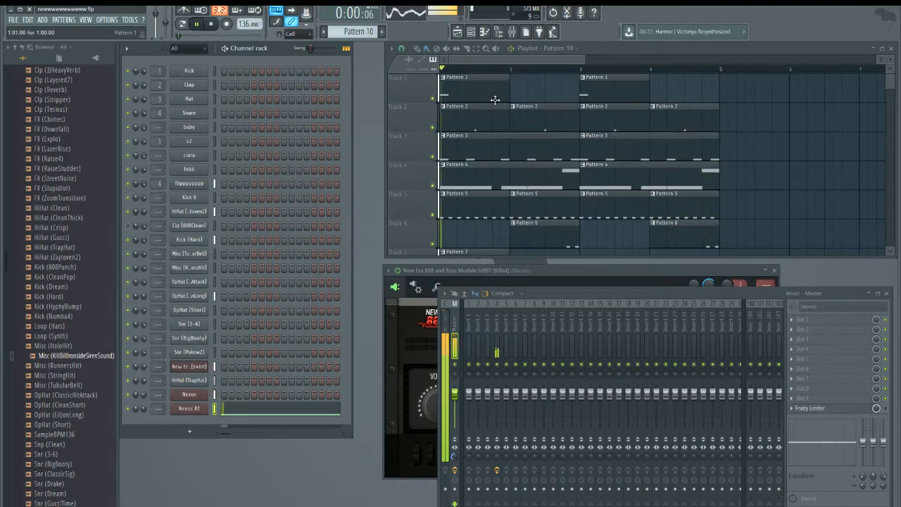
key("space")
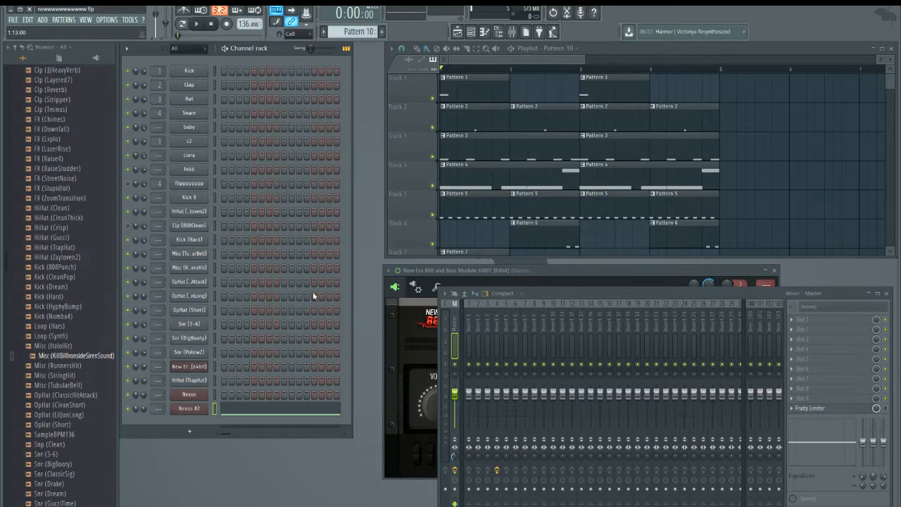
key("space")
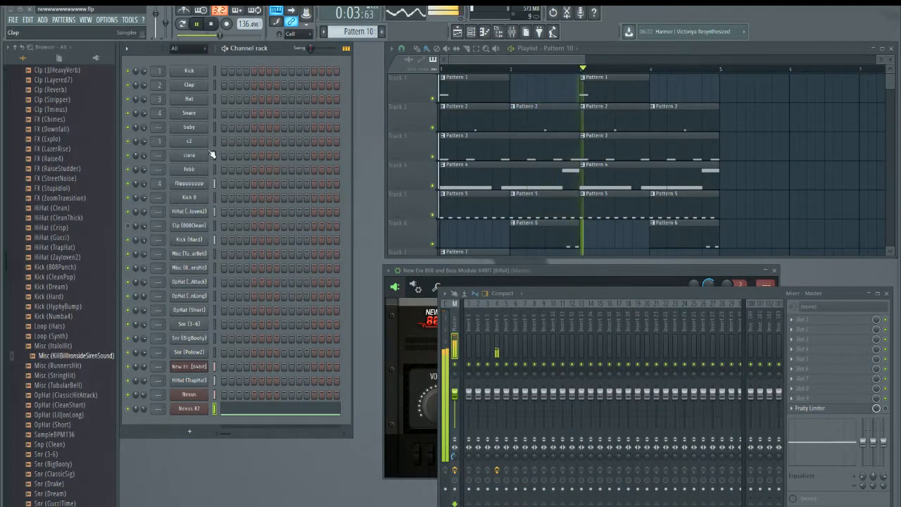
key("space")
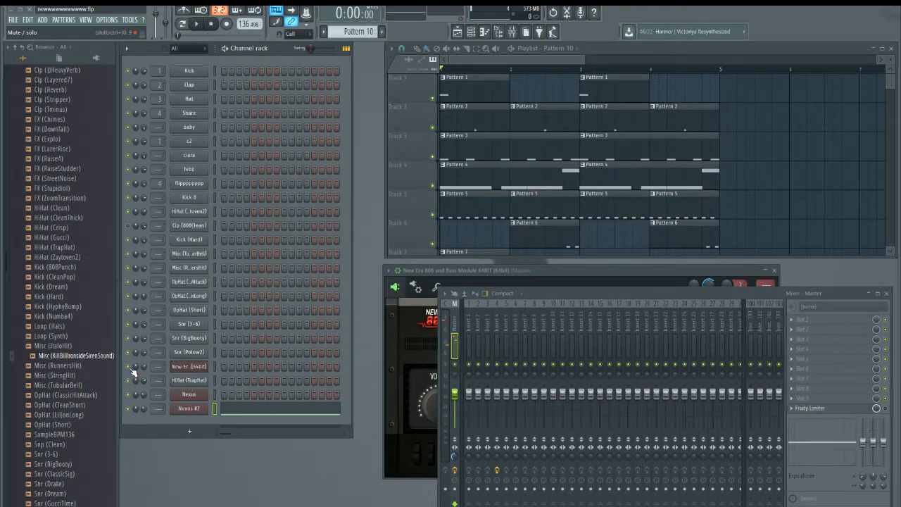
key("space")
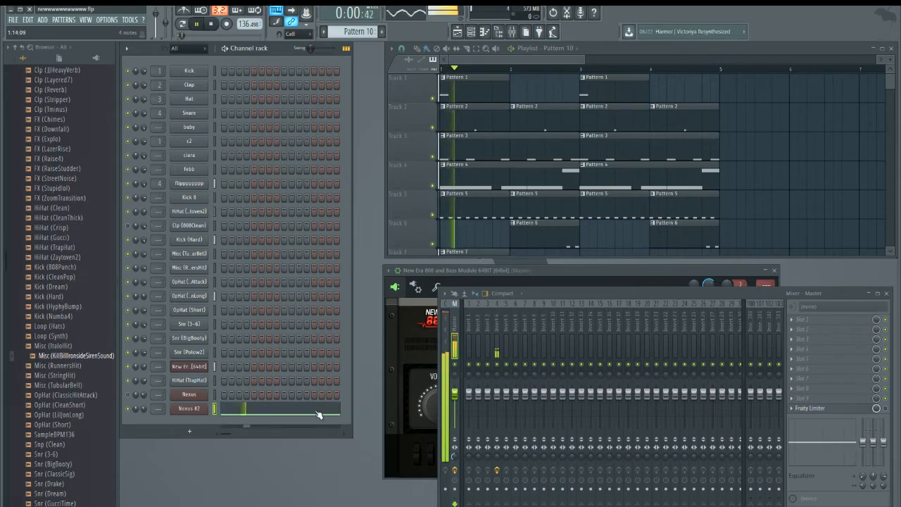
left_click(213, 24)
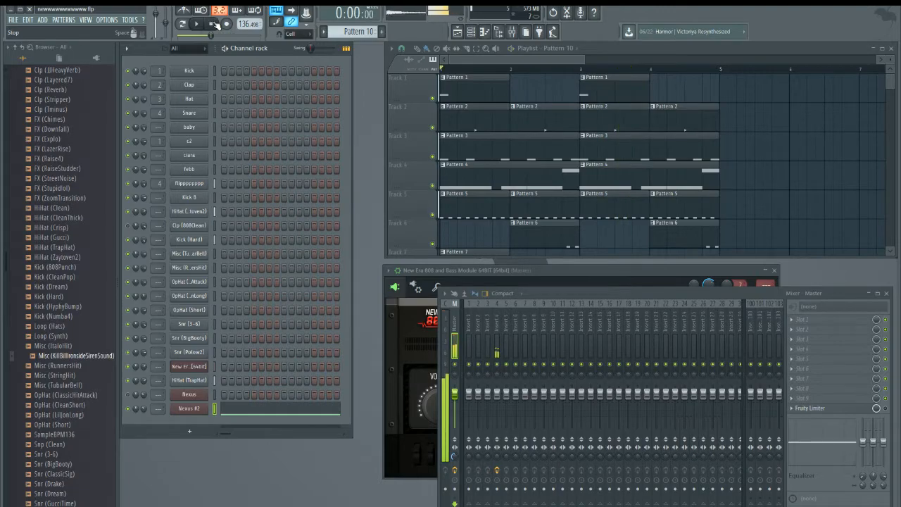
Clone the Nexus #2 channel and audition the RT - R&B Lead preset in the copy.
right_click(189, 418)
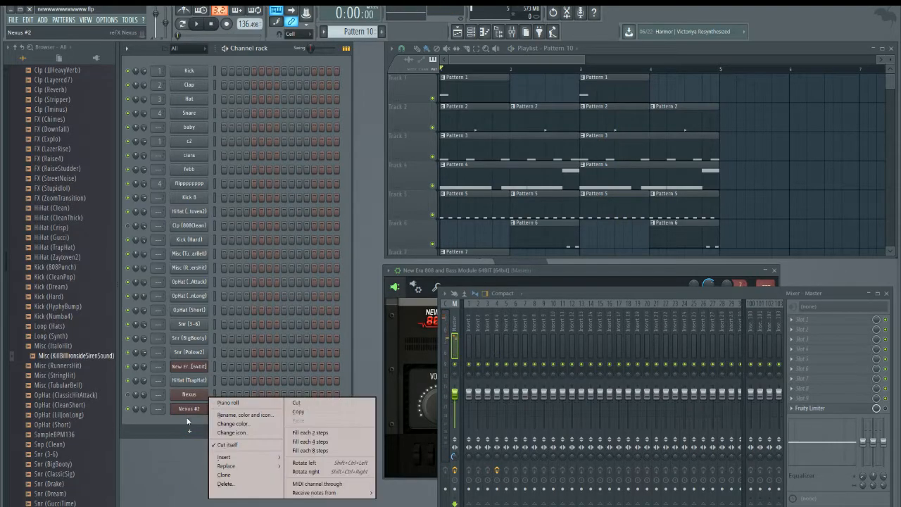
left_click(225, 476)
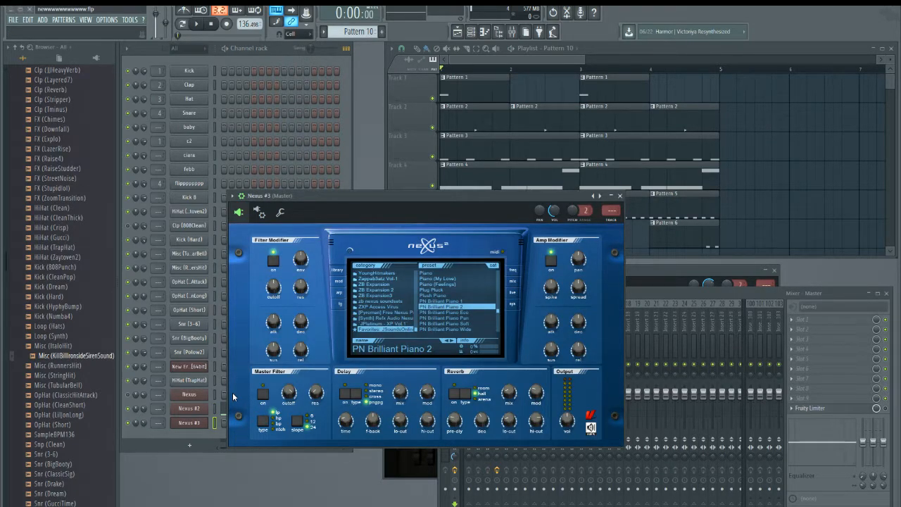
scroll(500, 313, "down", 3)
scroll(500, 318, "down", 3)
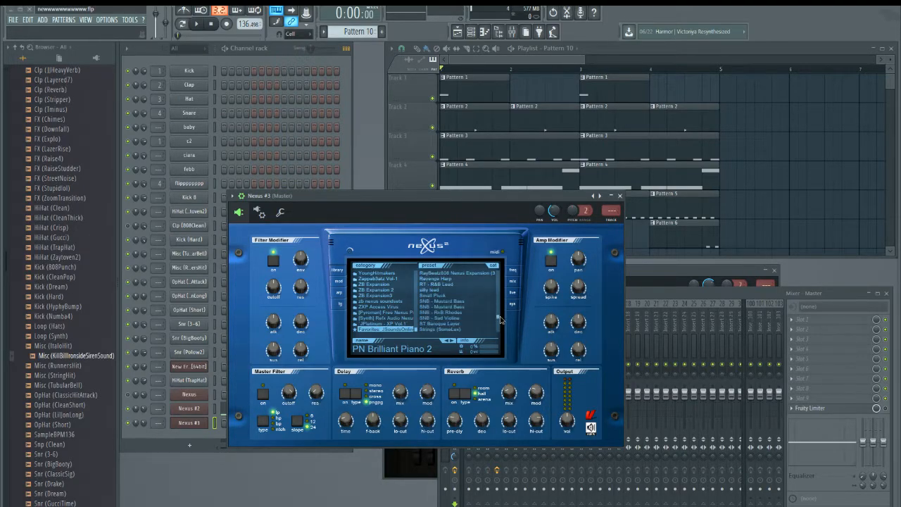
left_click(452, 280)
left_click(452, 284)
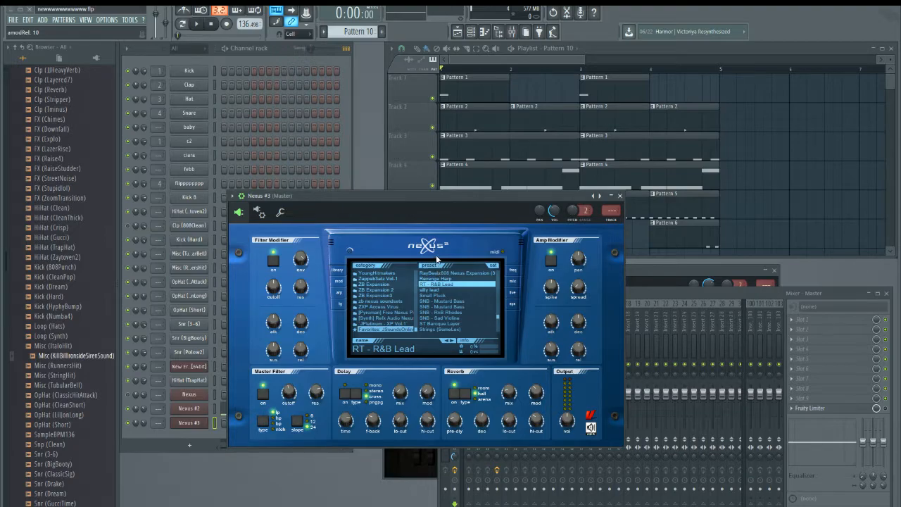
Audition SNB - Mustard Bass, SNB - Sad Violins, TH Act Right Bass and SY oldschool split in Nexus #3.
left_click(441, 307)
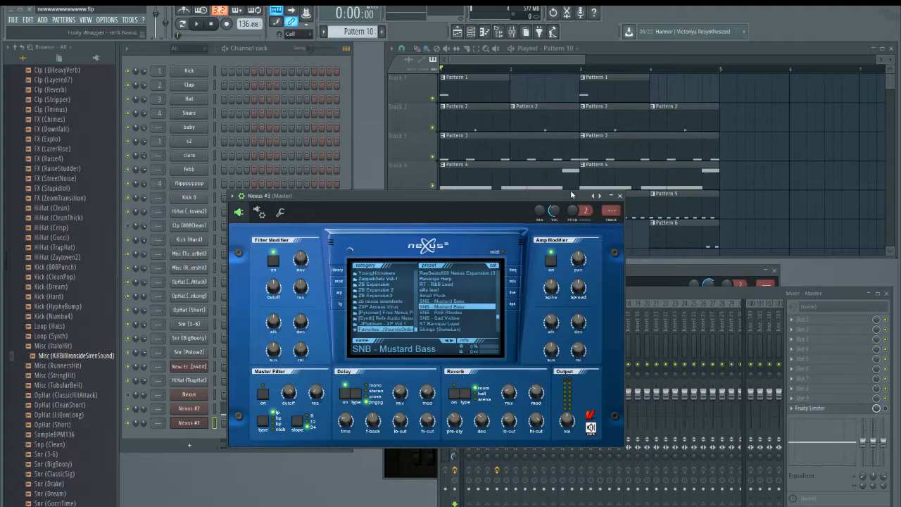
left_click(450, 318)
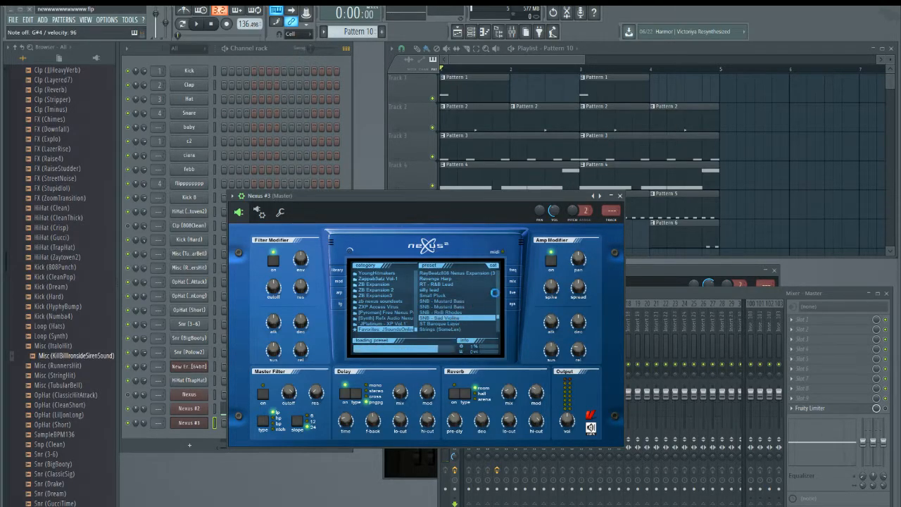
scroll(500, 316, "down", 3)
left_click(454, 295)
left_click(449, 302)
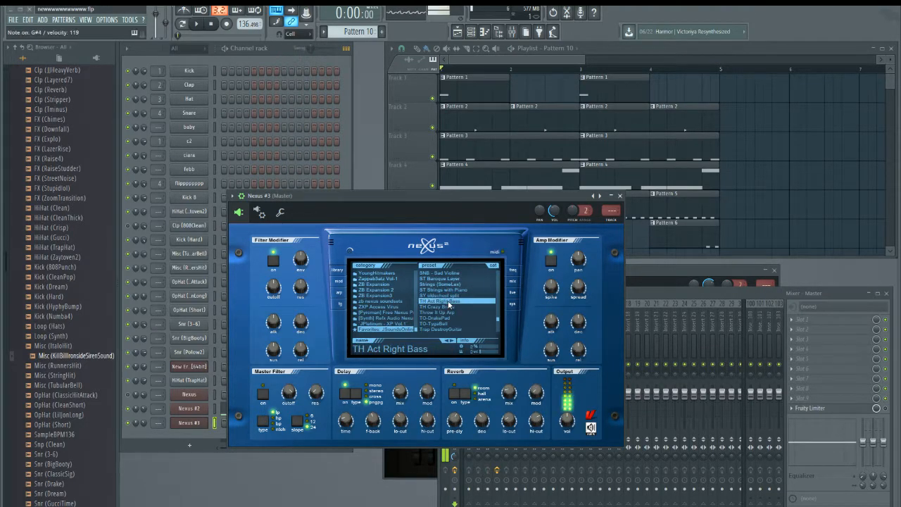
key("Up")
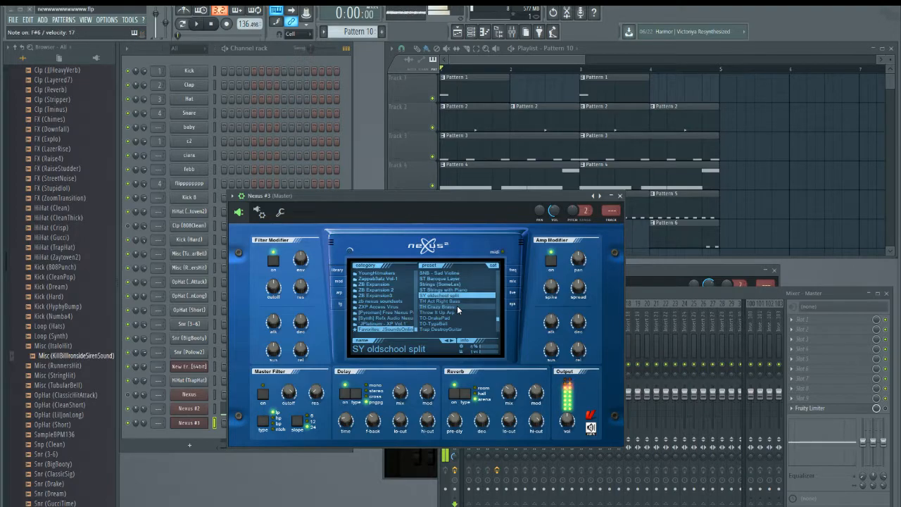
Audition SY oldschool split and TH Crazy Brass over the beat, load TO-TygaBell in Nexus #3, and stop playback.
left_click(196, 24)
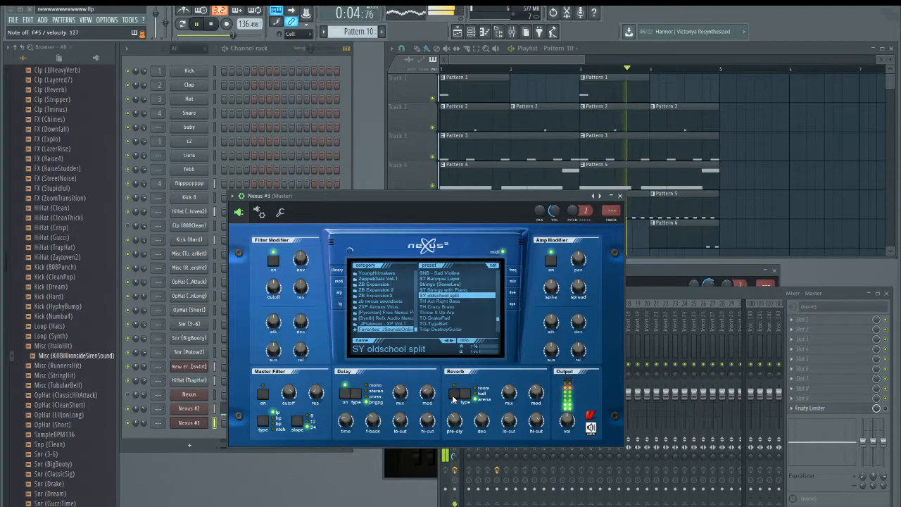
left_click(441, 302)
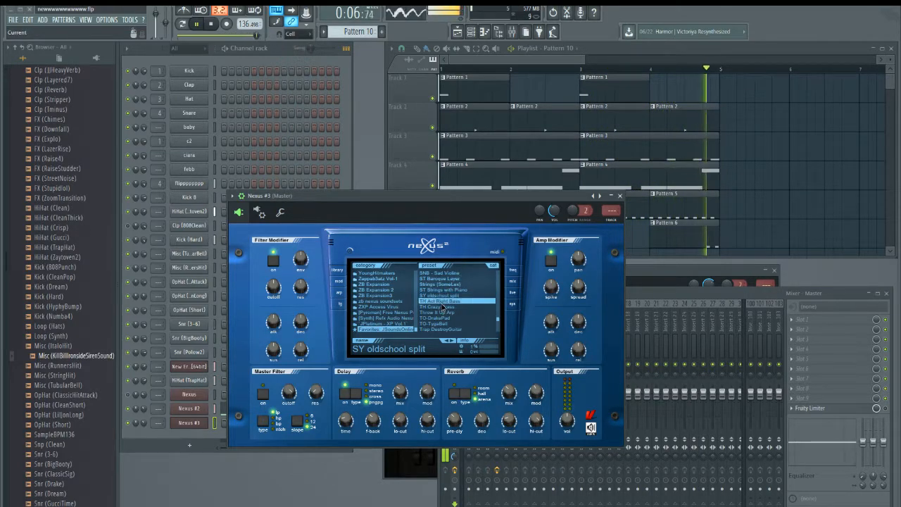
left_click(442, 307)
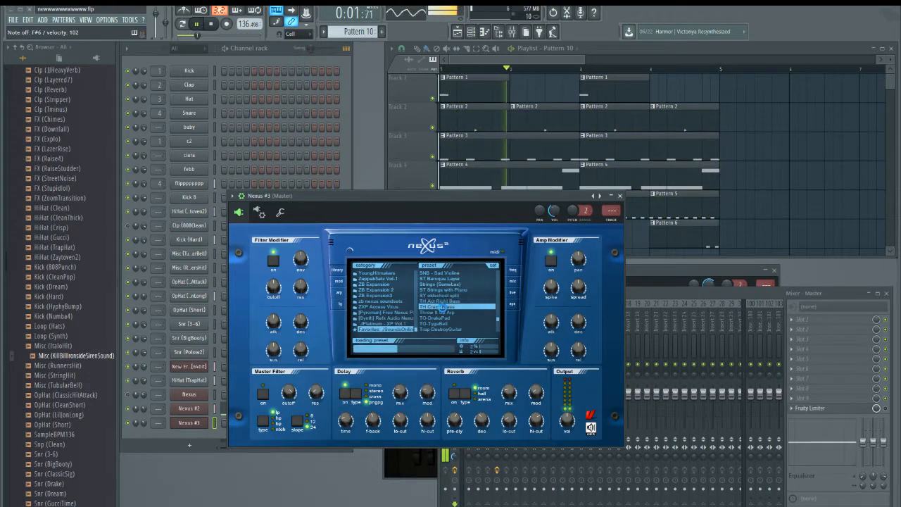
left_click(440, 318)
left_click(495, 323)
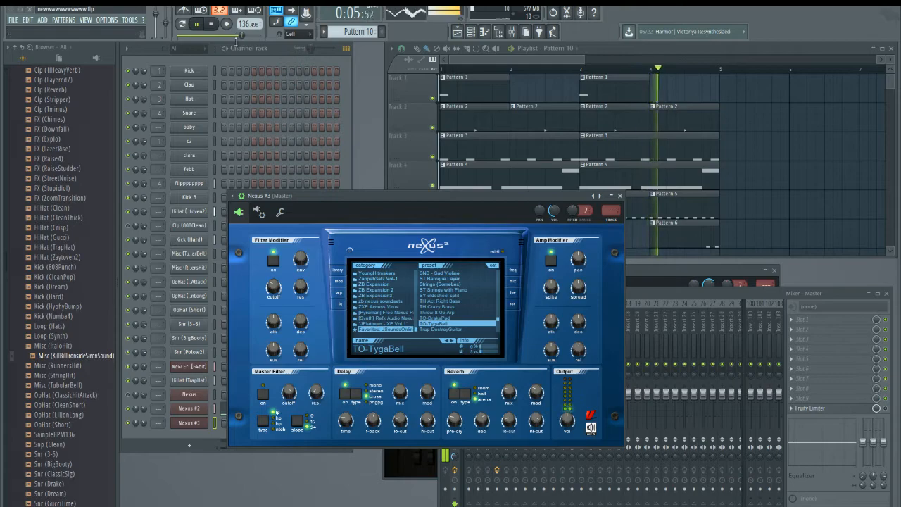
key("space")
Move the Nexus #3 window clear of the playlist and place Pattern 11 at the start of Track 11.
left_click(648, 46)
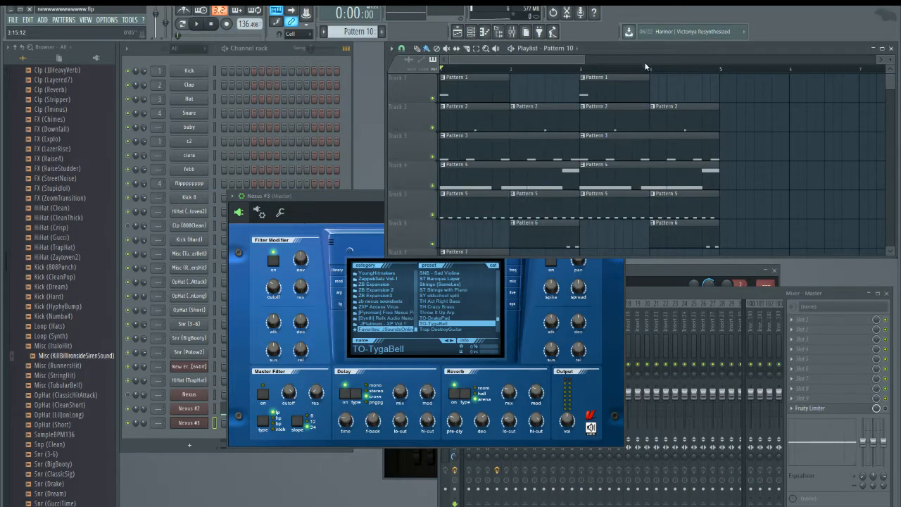
left_click_drag(359, 192, 602, 201)
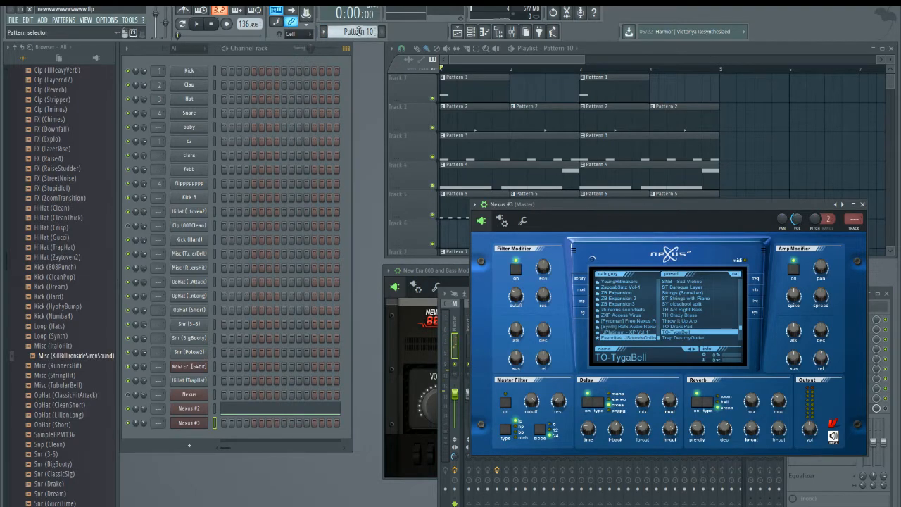
left_click_drag(629, 215, 643, 295)
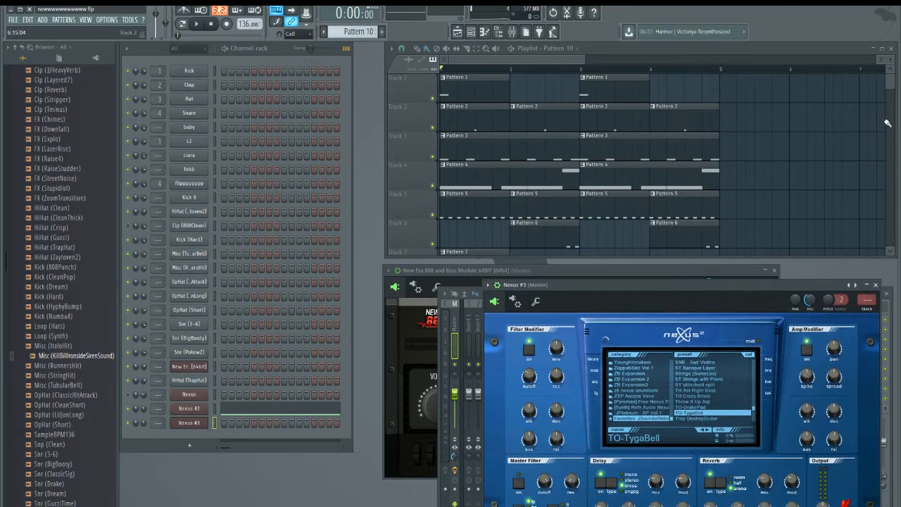
scroll(831, 119, "down", 5)
scroll(763, 144, "down", 4)
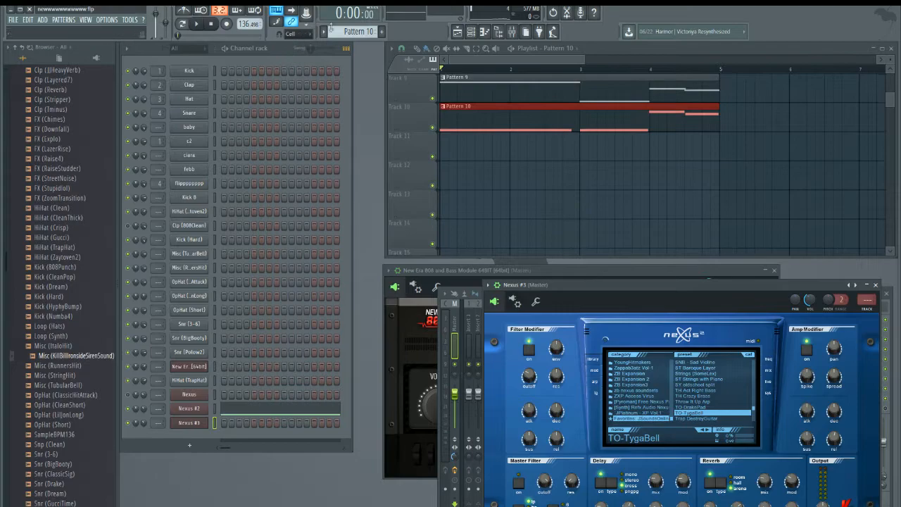
left_click_drag(358, 32, 358, 26)
left_click(448, 150)
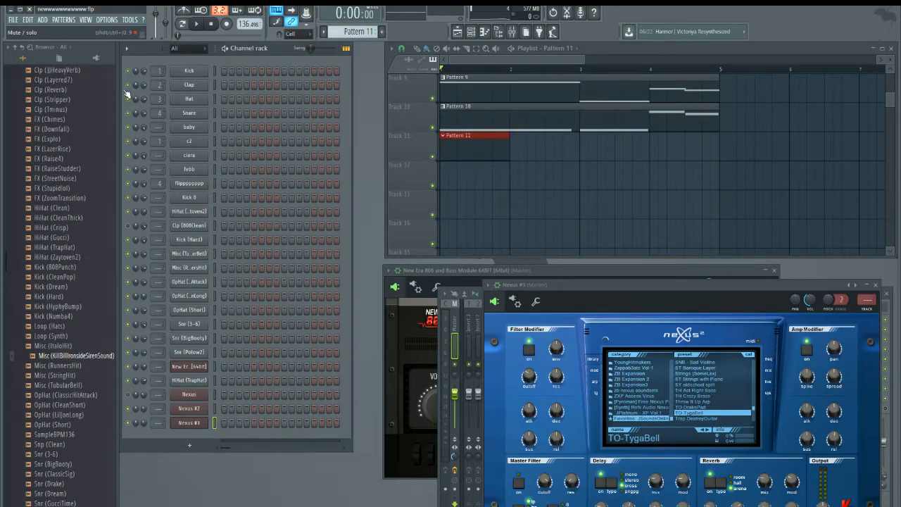
Record a two-bar run of two-note Nexus #3 bell chords into Pattern 11, capturing everything.
left_click(226, 24)
left_click(443, 322)
left_click(203, 27)
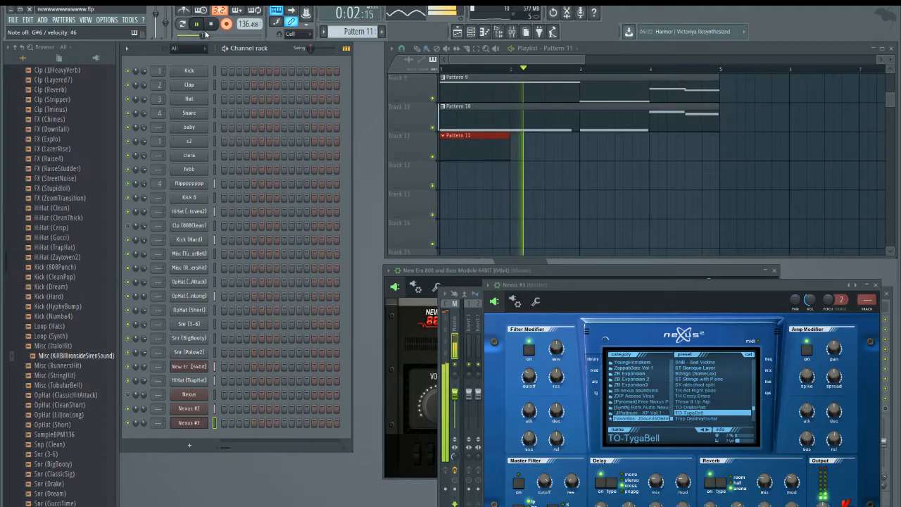
key("space")
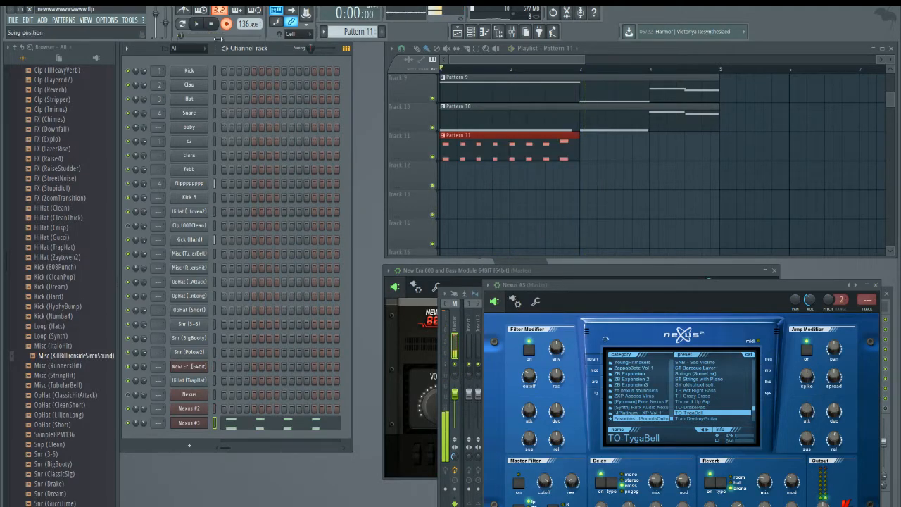
Open the Nexus #3 bell notes in the piano roll, set snapping to Cell, quantize the notes to the grid and play them back.
right_click(211, 427)
left_click(232, 404)
scroll(336, 316, "up", 10)
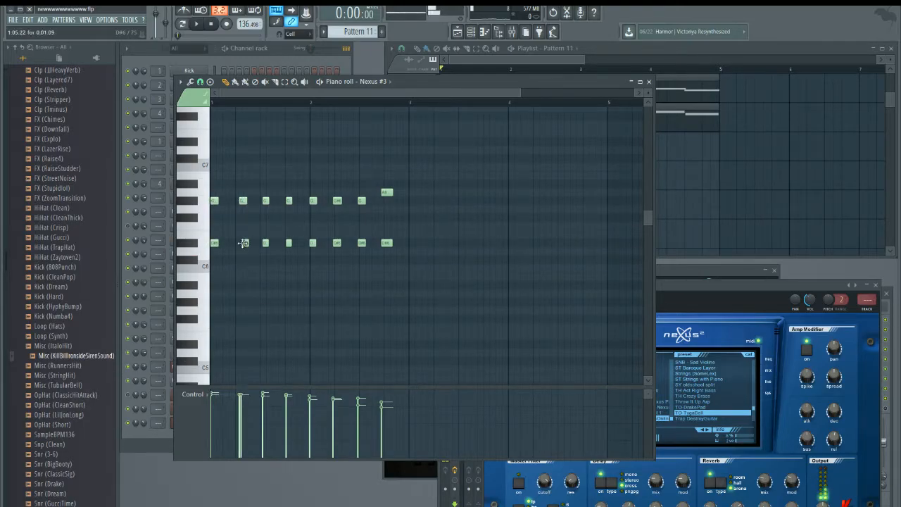
left_click(201, 83)
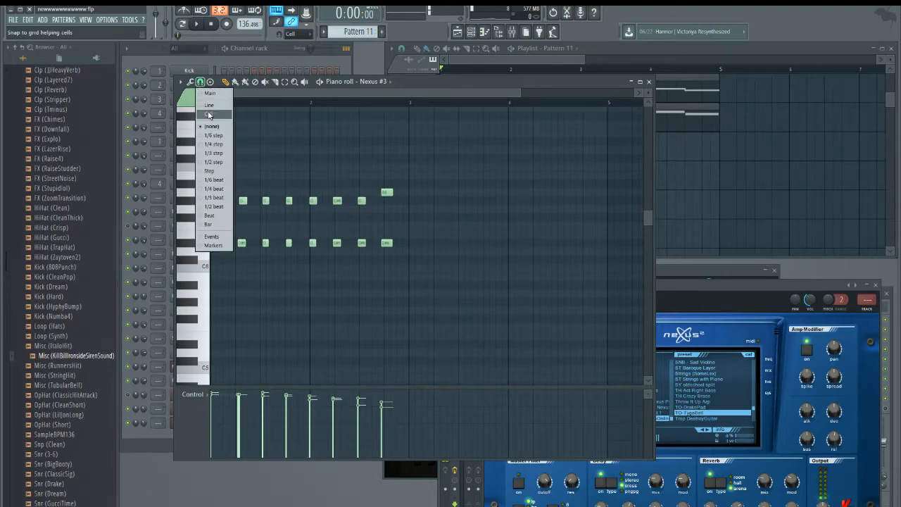
left_click(210, 116)
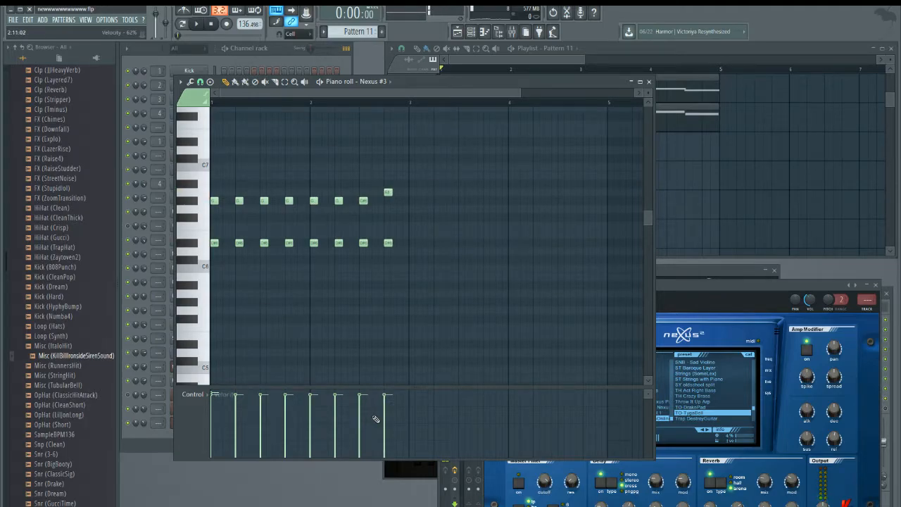
key("space")
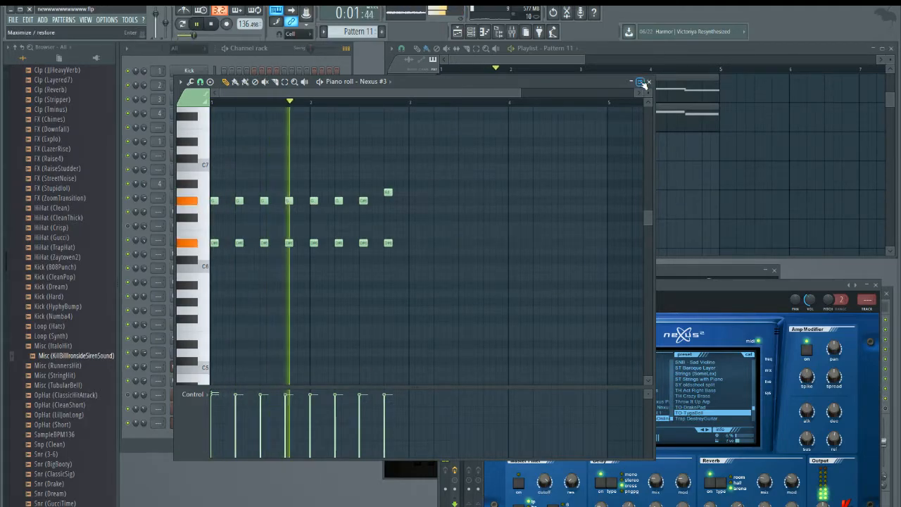
Place a second Pattern 11 clip at bar 3 of Track 11 and lower the Nexus #3 channel volume.
left_click(649, 82)
left_click(589, 153)
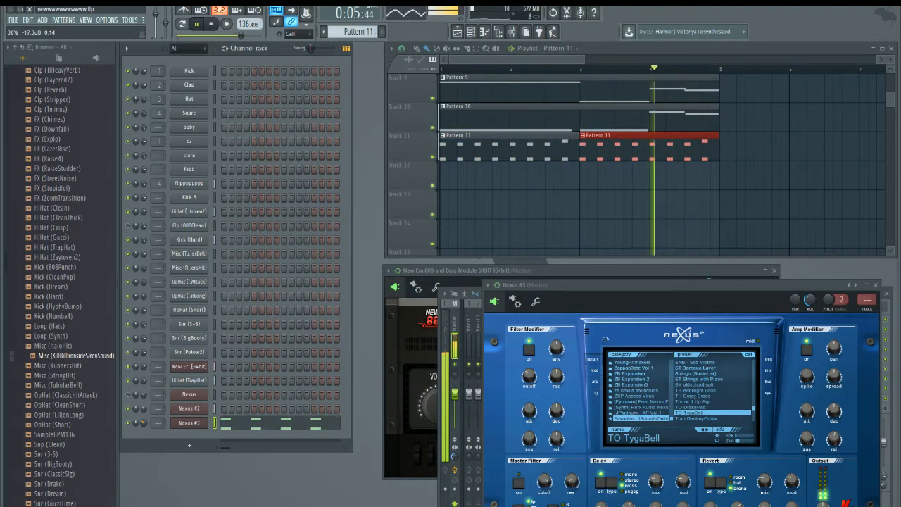
left_click_drag(143, 424, 144, 456)
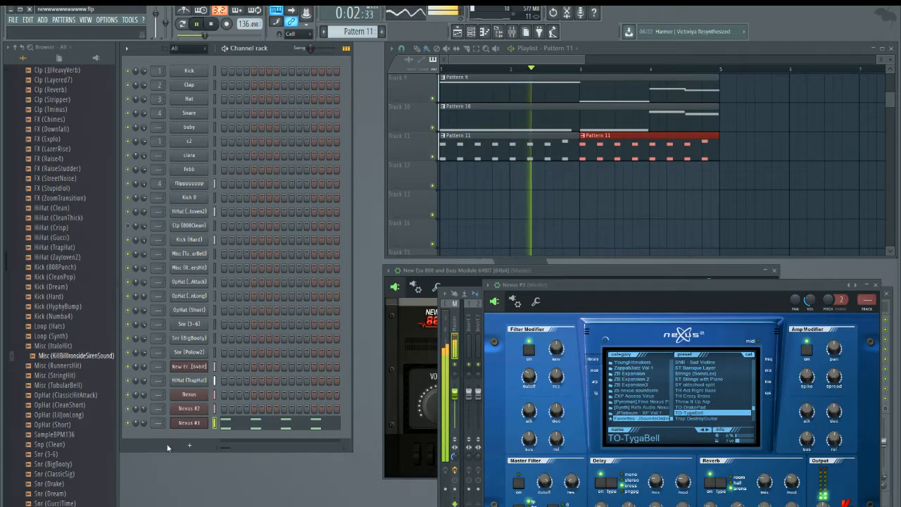
Close the Nexus #3 window and inspect the Nexus #2 root note and key settings.
double_click(866, 296)
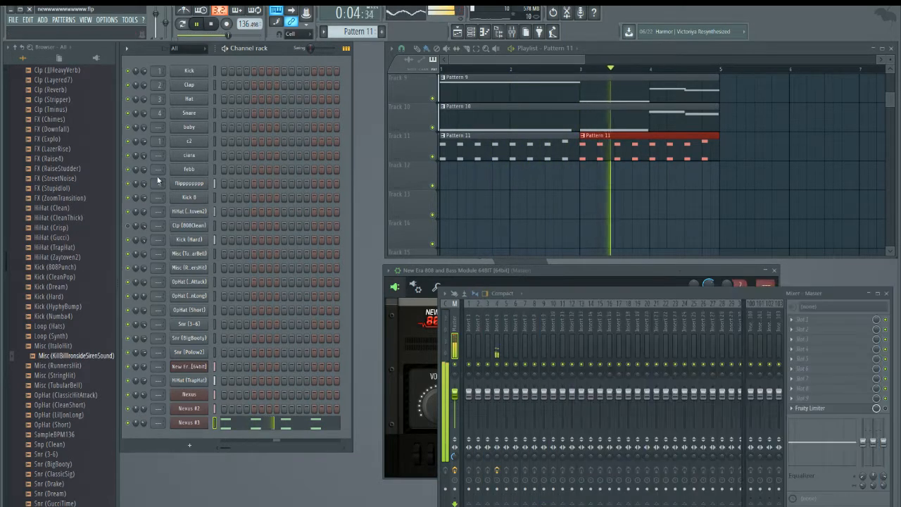
left_click(191, 412)
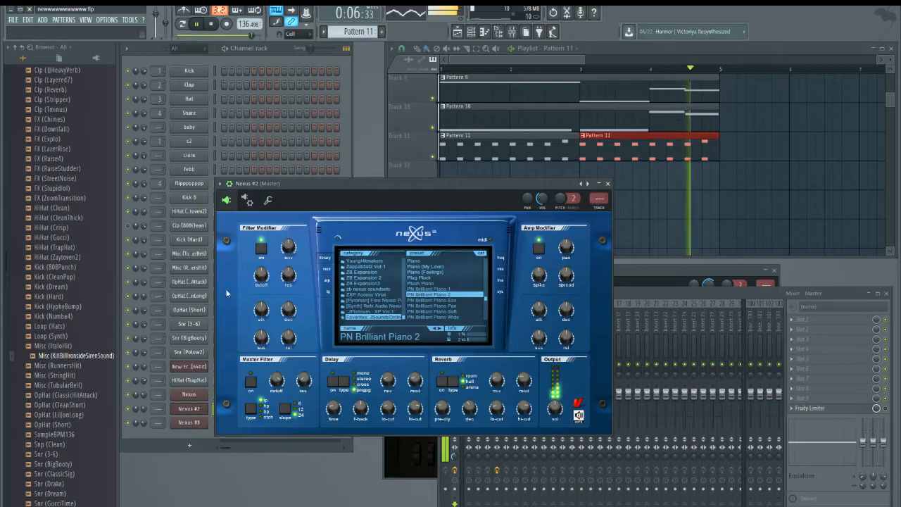
left_click(270, 200)
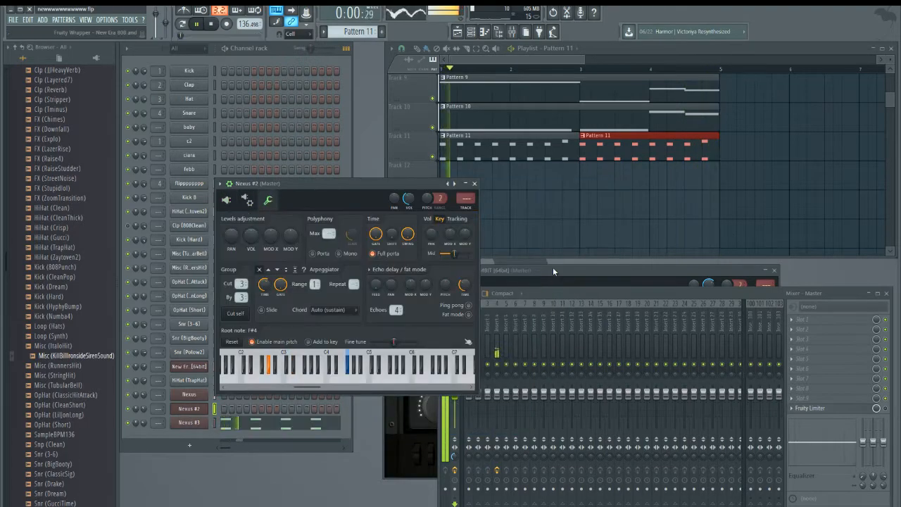
left_click(475, 183)
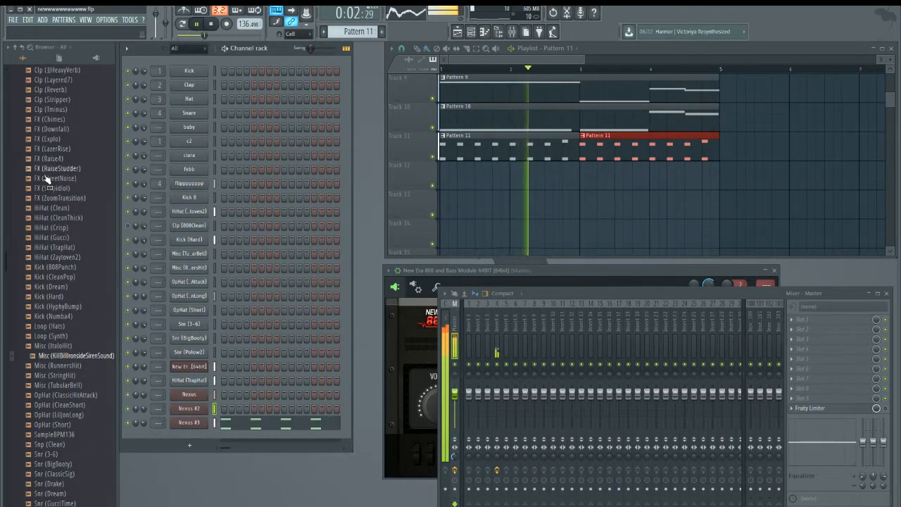
left_click(189, 409)
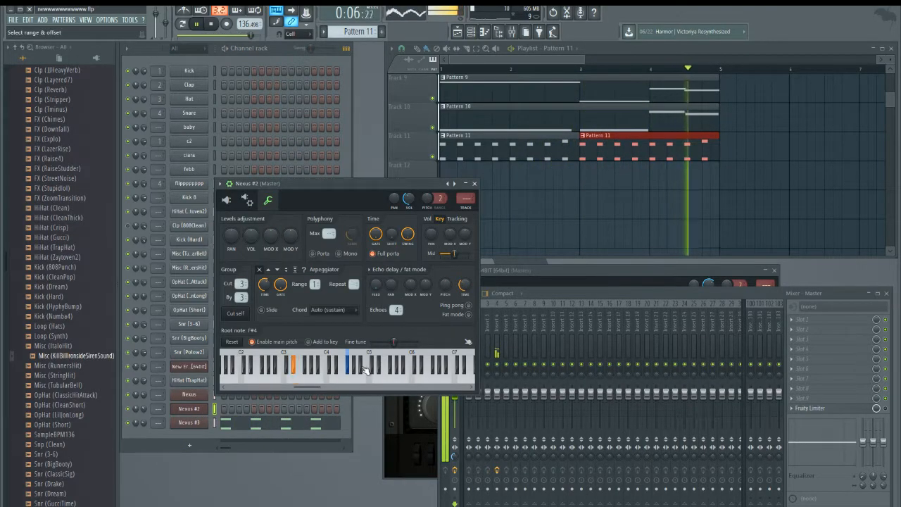
left_click(476, 183)
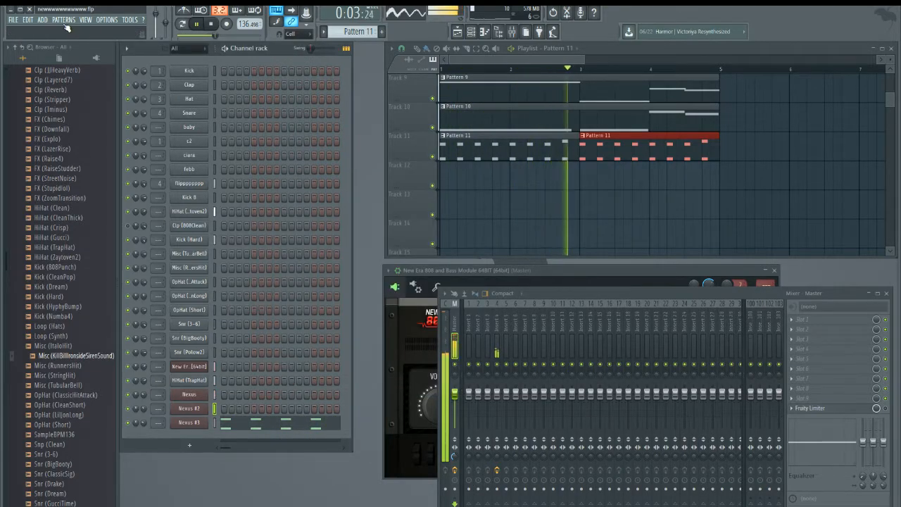
Add a Purity instrument with the Lead Synth preset Simple Sqr and set its root note to F#5.
left_click(43, 19)
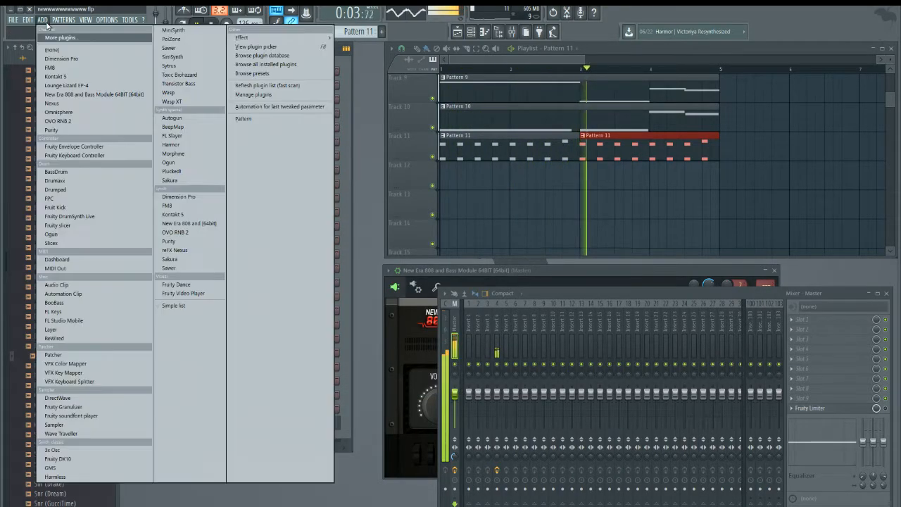
left_click(57, 129)
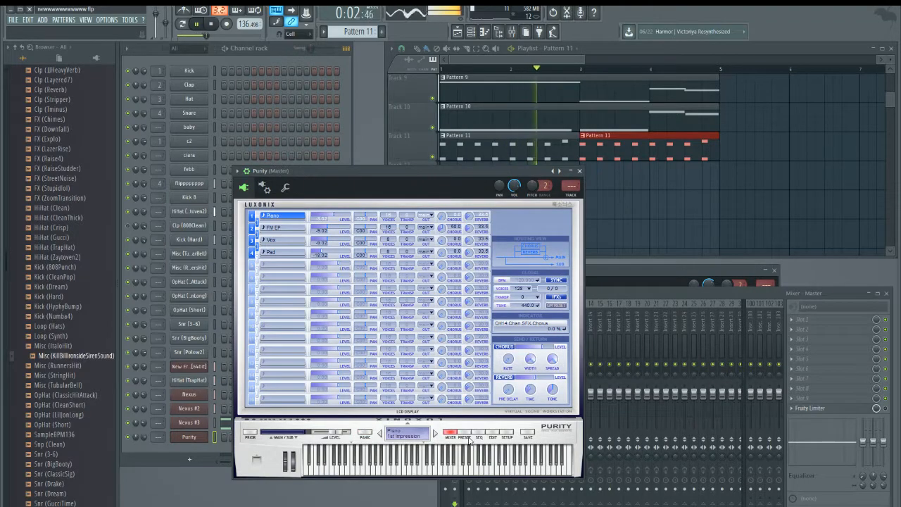
left_click(468, 437)
left_click(552, 315)
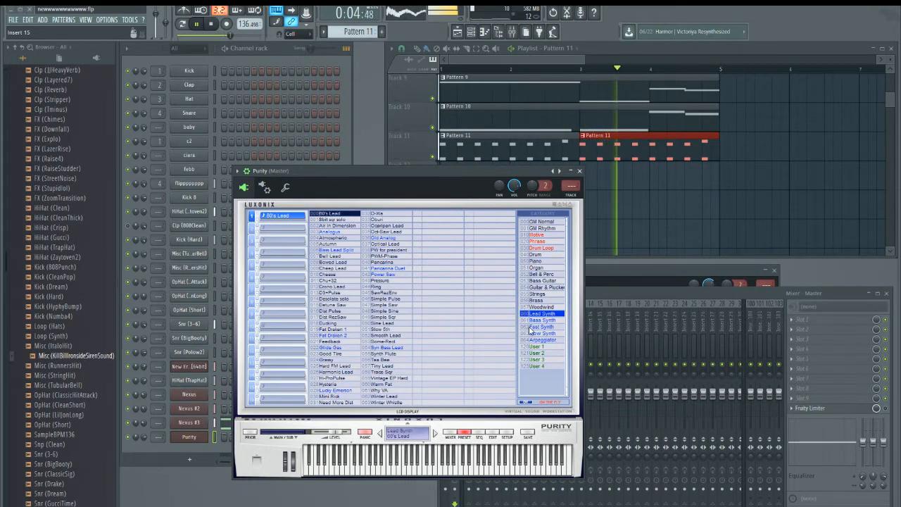
left_click(387, 317)
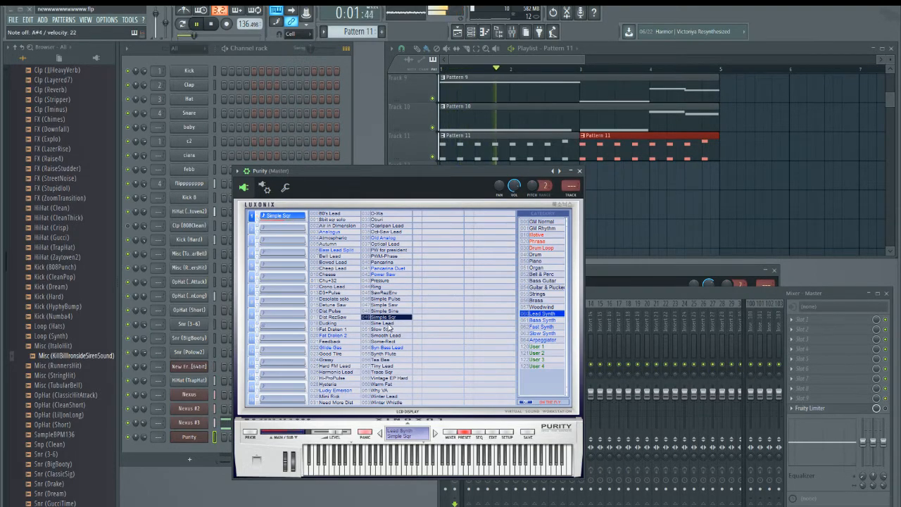
left_click(285, 189)
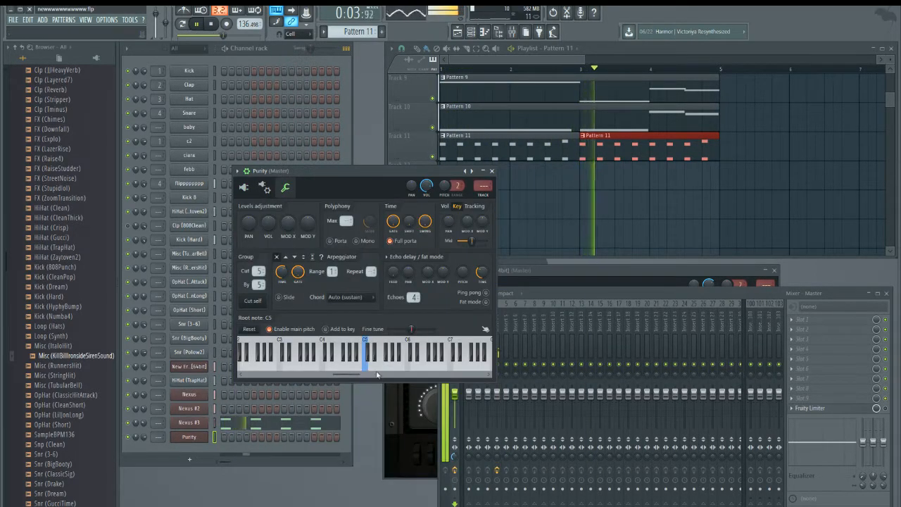
left_click(491, 170)
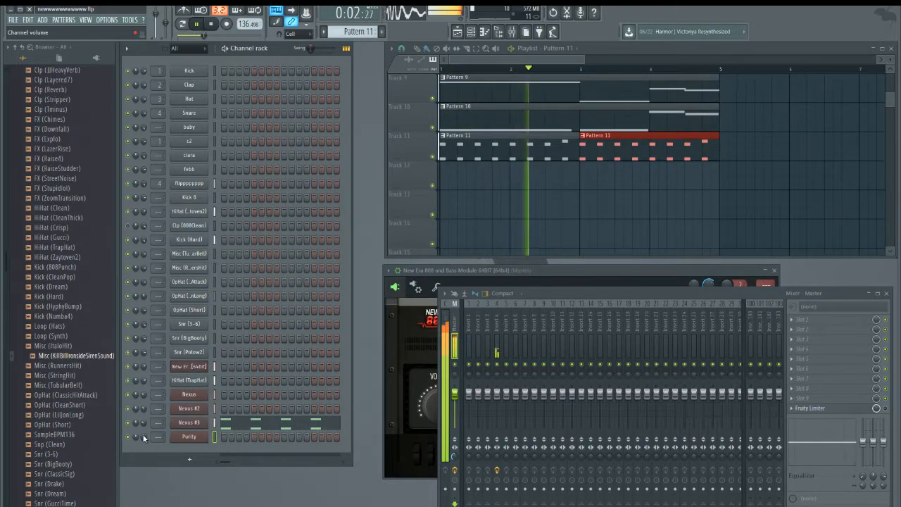
Audition Purity's Pancarina, Old Analog, Old-Saw Lead and Ocaripan Lead over the beat, adjust its volume, and load Optical Lead.
left_click(187, 437)
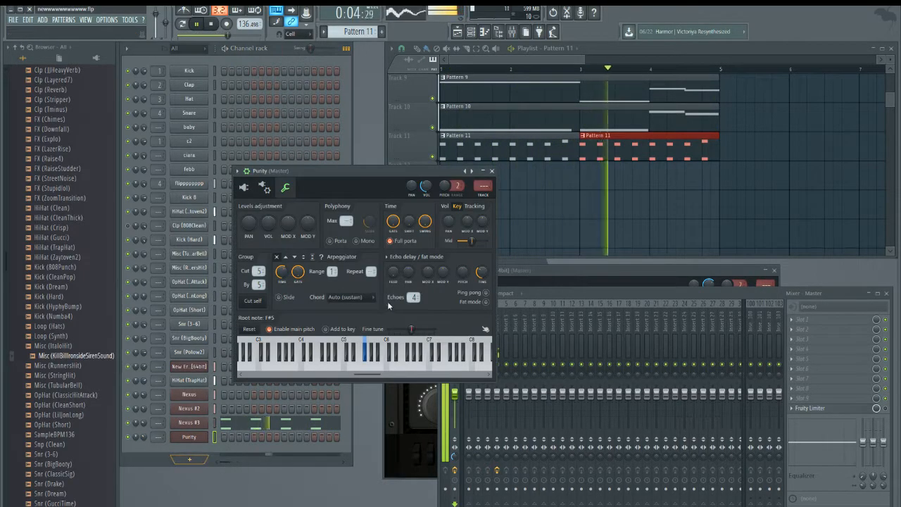
left_click(244, 188)
left_click(402, 263)
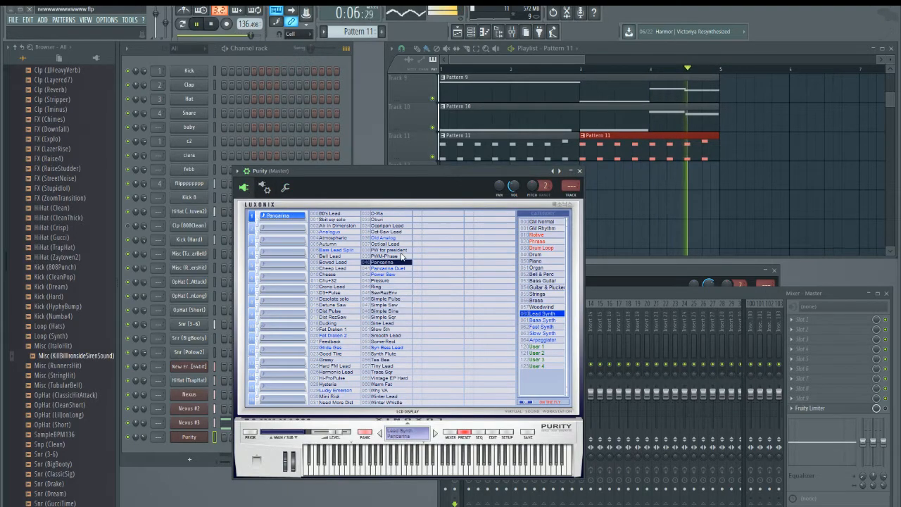
left_click(394, 237)
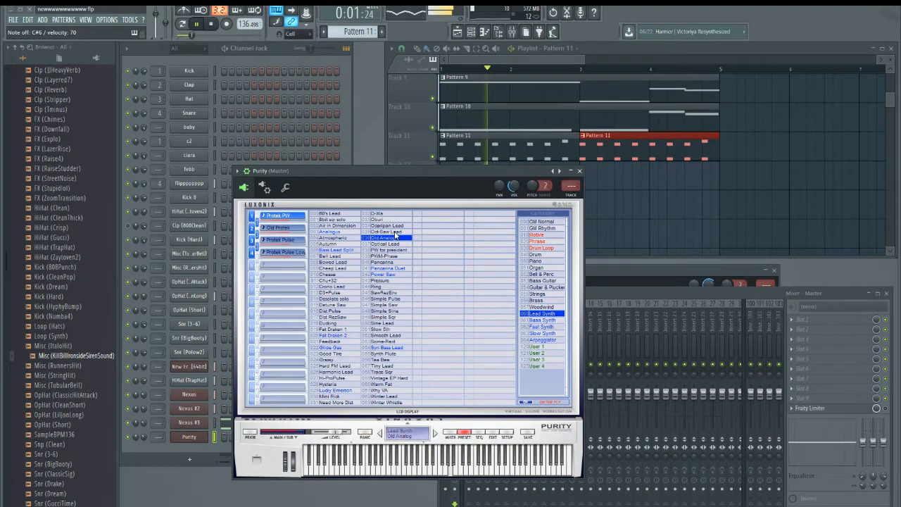
left_click(143, 439)
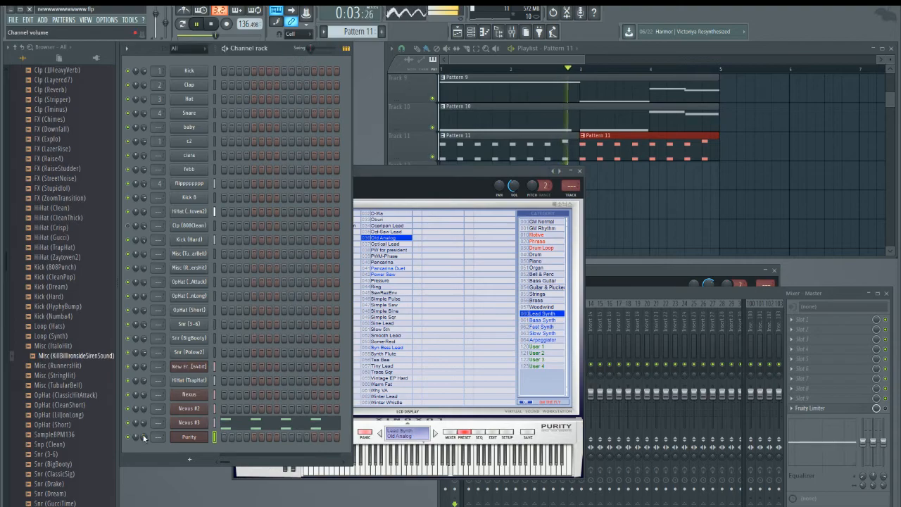
left_click(385, 232)
left_click(386, 226)
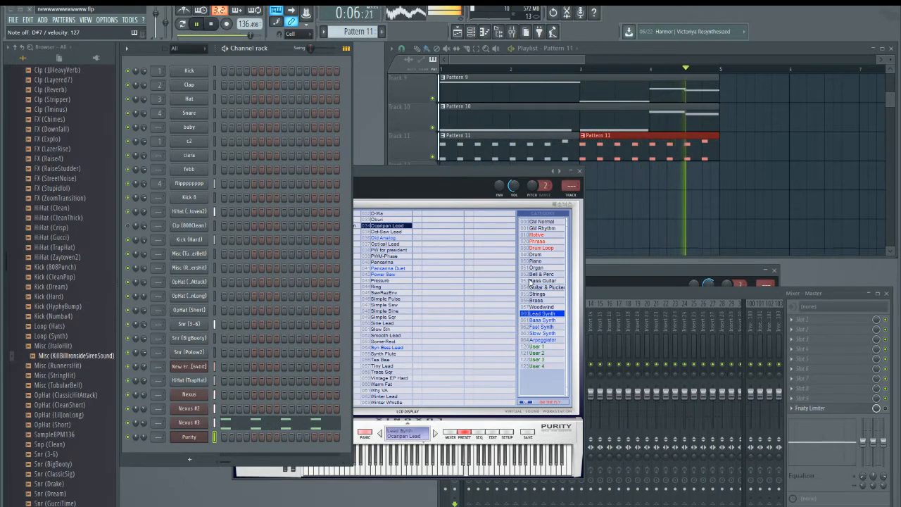
left_click(392, 245)
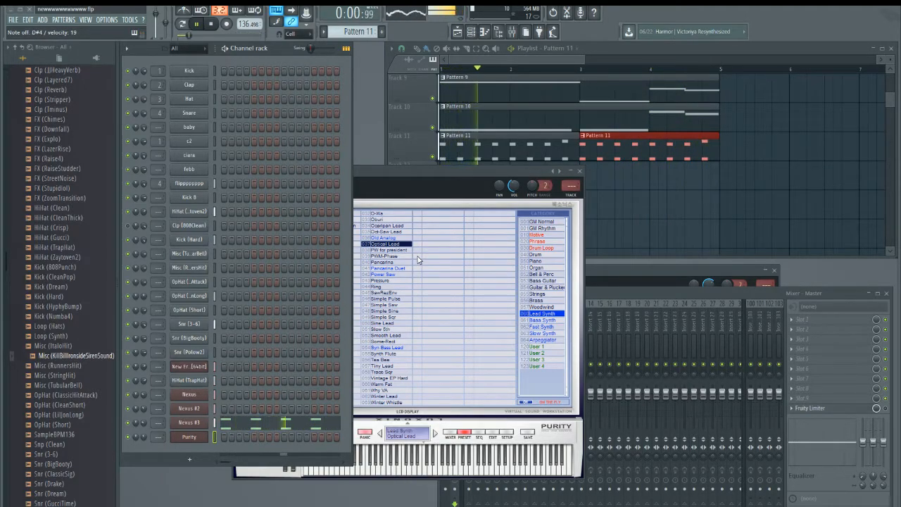
left_click(583, 171)
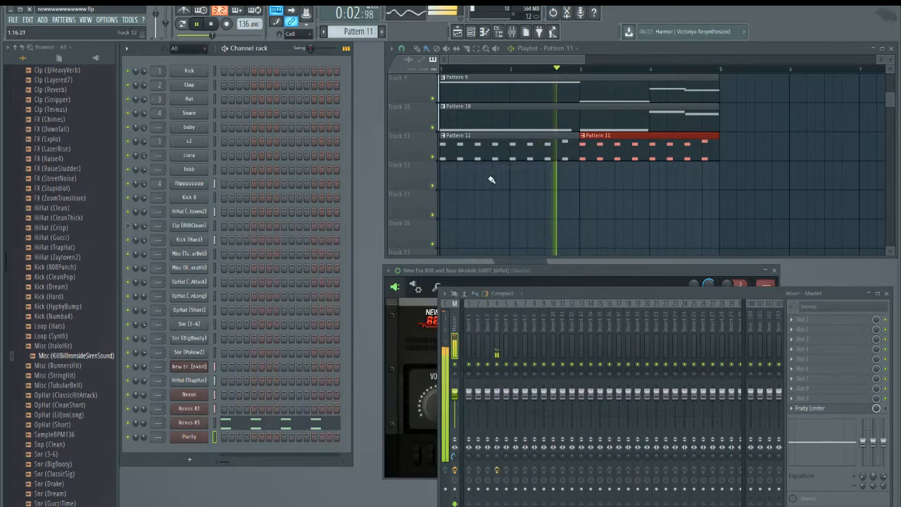
Place Pattern 12 at the start of Track 12 and record a long Purity lead melody into it, capturing everything.
left_click(211, 25)
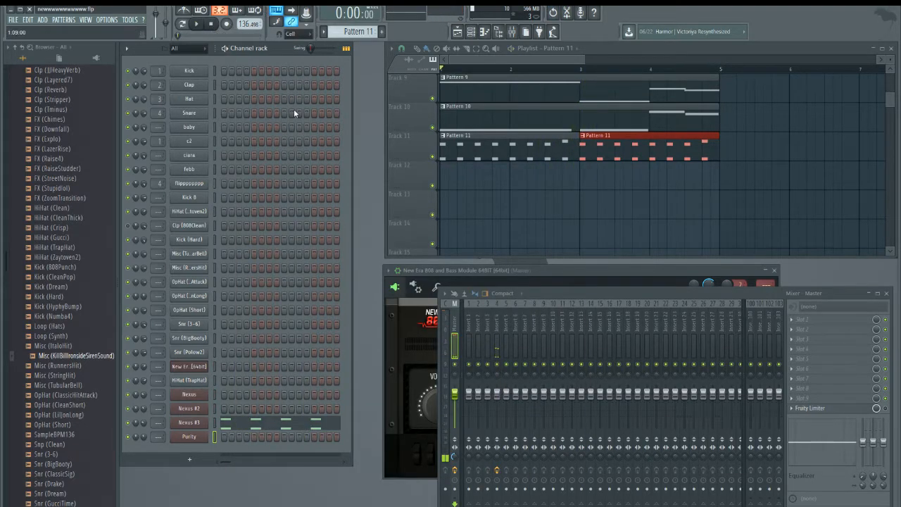
left_click(446, 183)
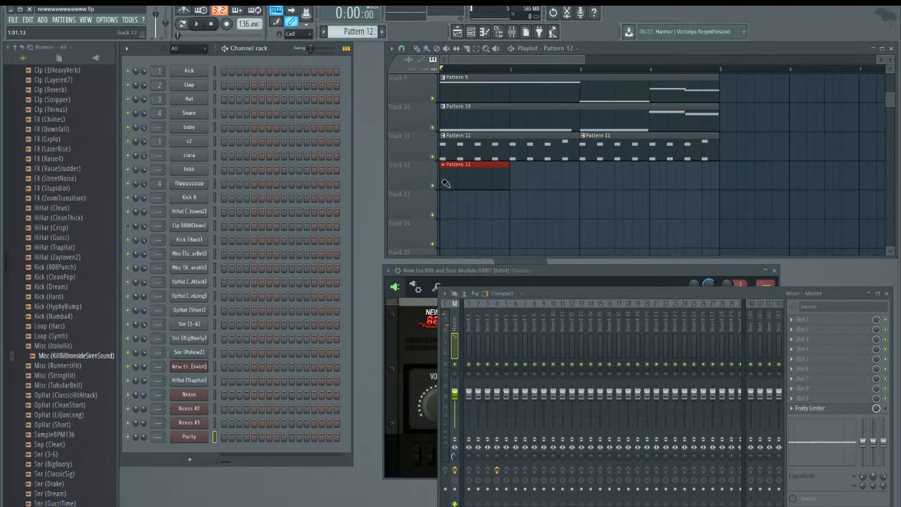
left_click(227, 24)
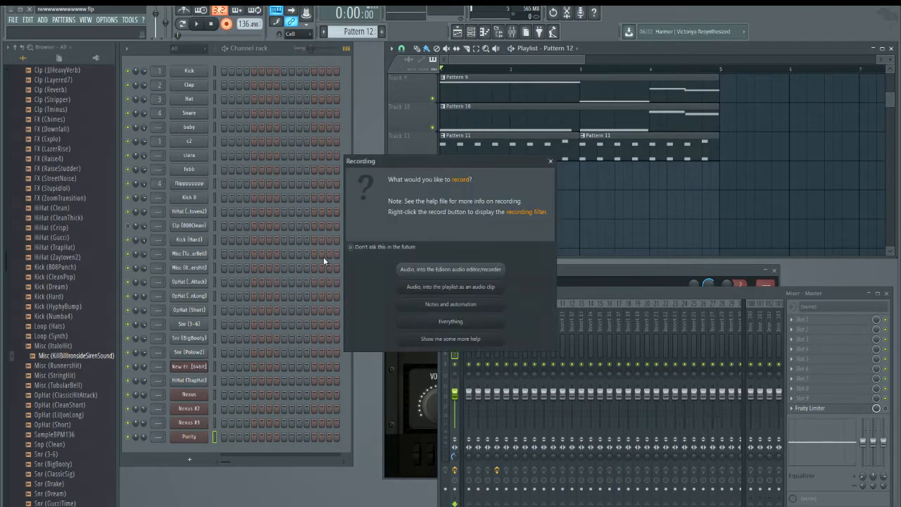
left_click(450, 322)
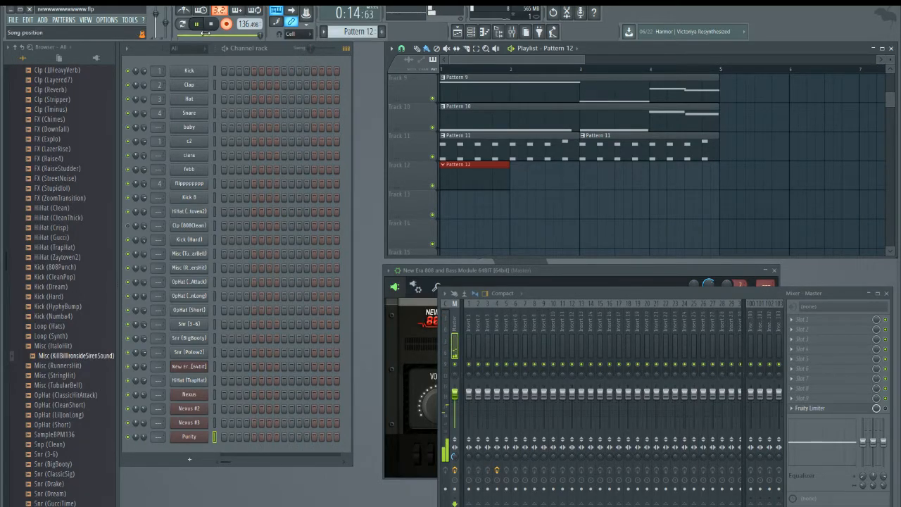
key("space")
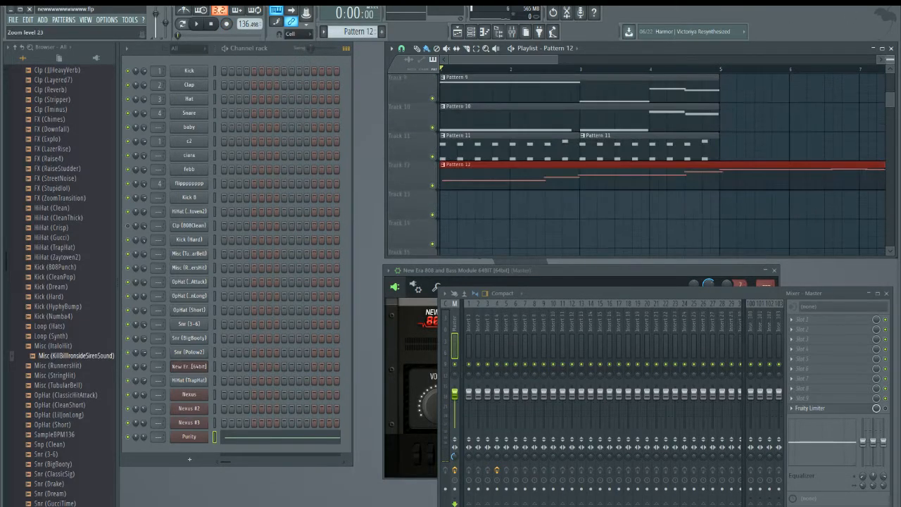
Select all the clips of Patterns 1 to 11 in the playlist and copy them.
scroll(554, 68, "down", 3)
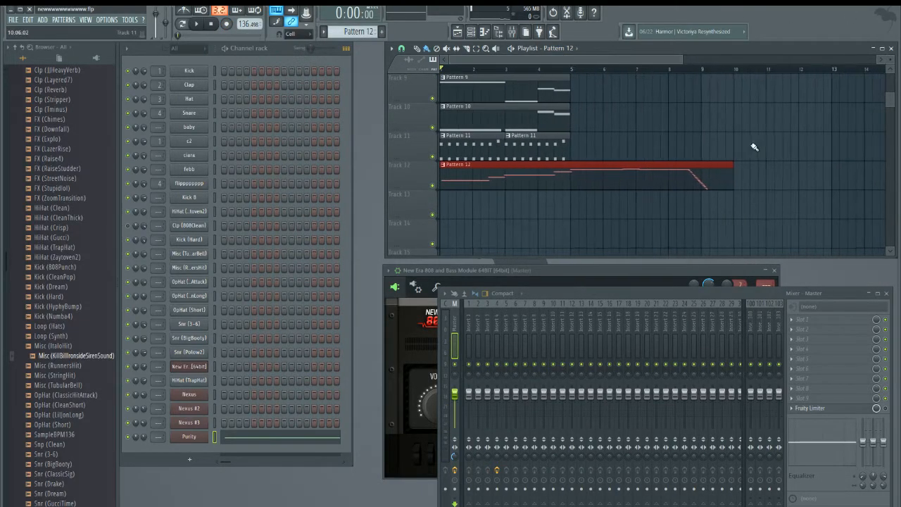
scroll(744, 136, "up", 4)
scroll(796, 159, "up", 1)
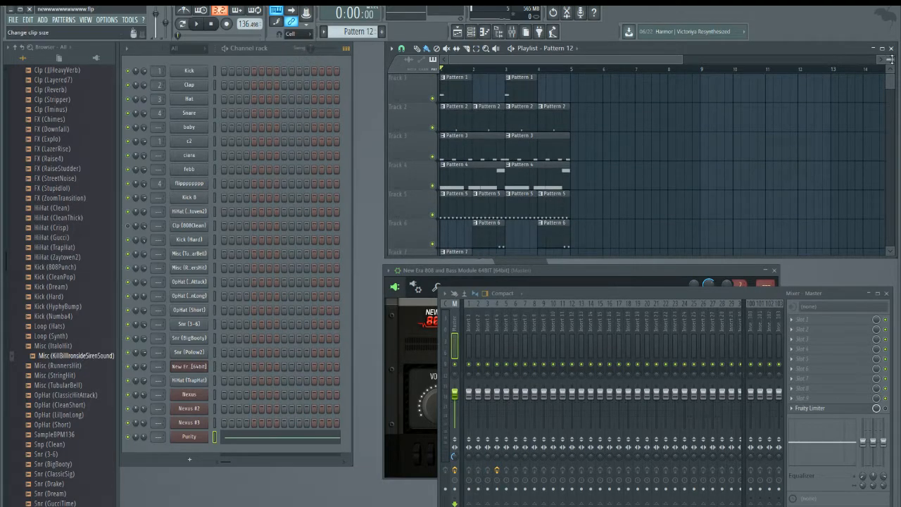
scroll(891, 60, "down", 4)
scroll(891, 59, "up", 1)
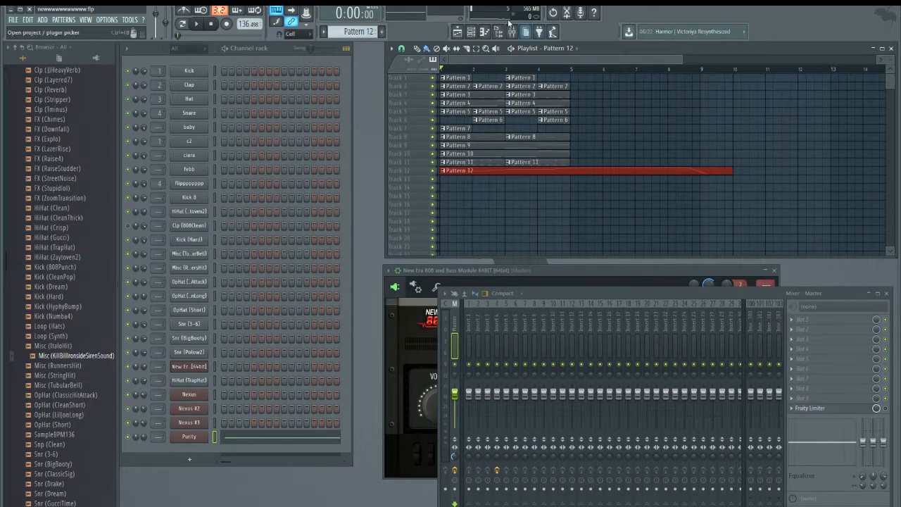
left_click_drag(602, 85, 438, 176)
left_click(401, 47)
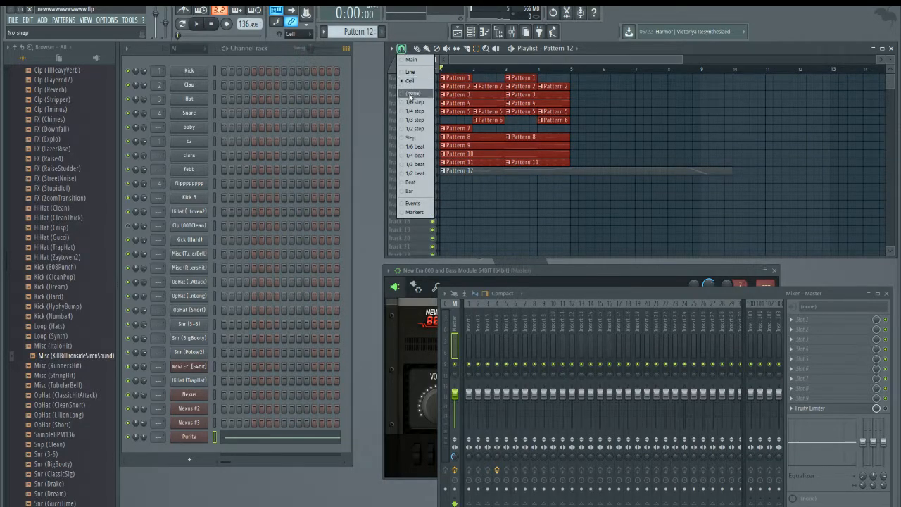
left_click(392, 48)
mouse_move(401, 62)
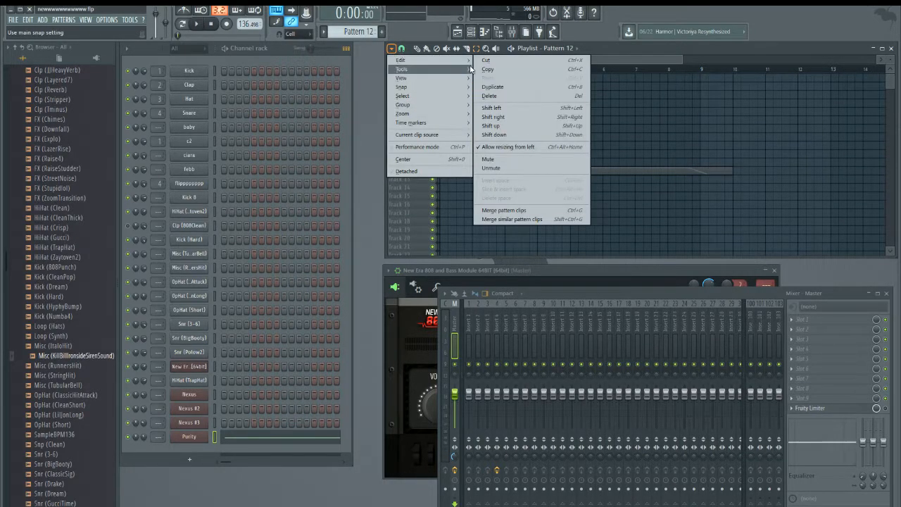
left_click(481, 70)
left_click(392, 49)
left_click(508, 71)
Paste the copied clips, position them from bar 5 on Tracks 1 to 11, and deselect them.
left_click(392, 48)
mouse_move(449, 63)
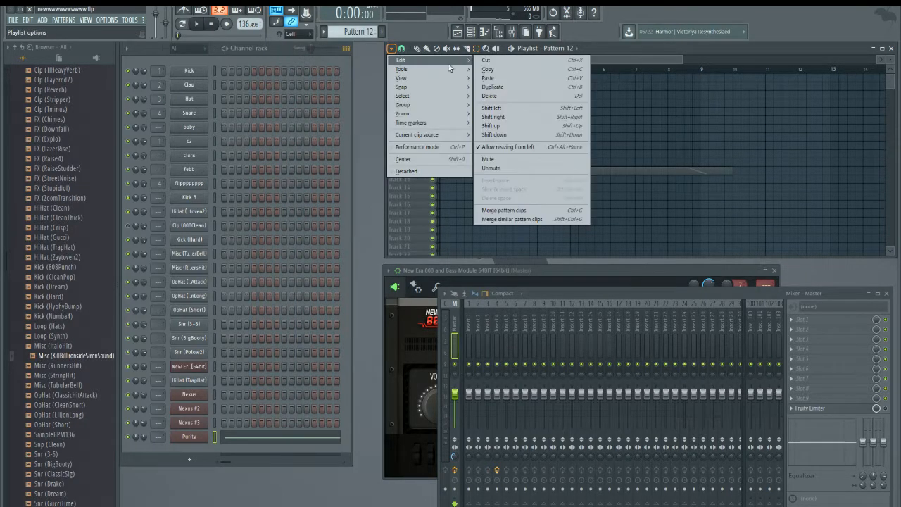
left_click(505, 79)
left_click_drag(455, 103, 583, 94)
left_click_drag(680, 57, 519, 62)
left_click_drag(777, 78, 682, 77)
left_click_drag(518, 61, 605, 70)
left_click_drag(516, 56, 450, 60)
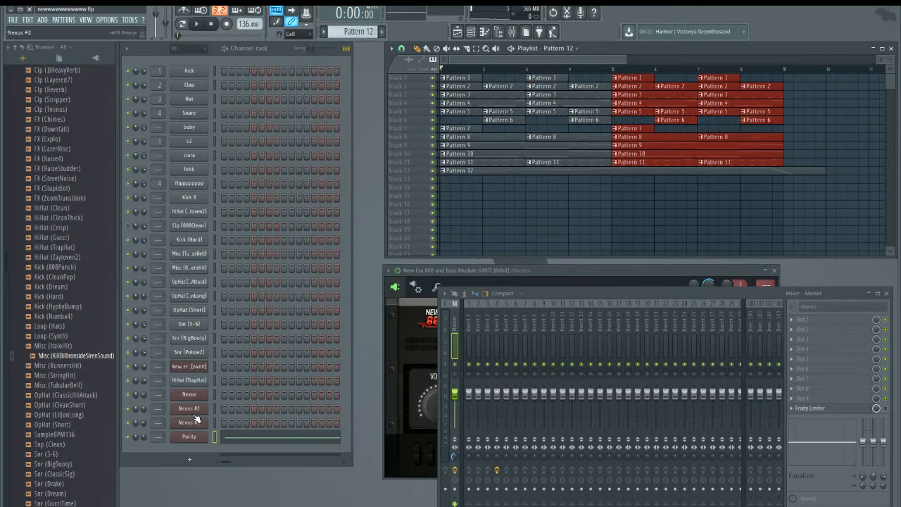
left_click(580, 176)
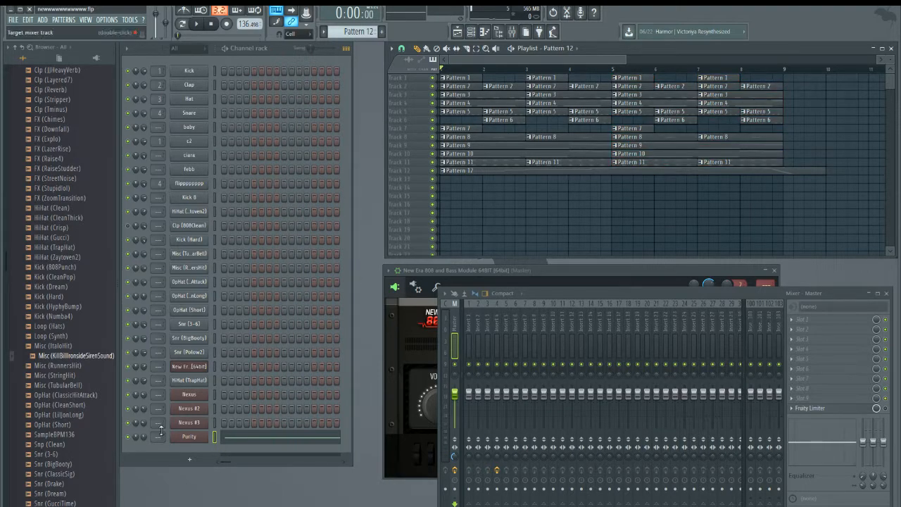
Open the Purity melody in the piano roll and move its first G#5 note to the start of bar 1.
right_click(189, 437)
left_click(230, 402)
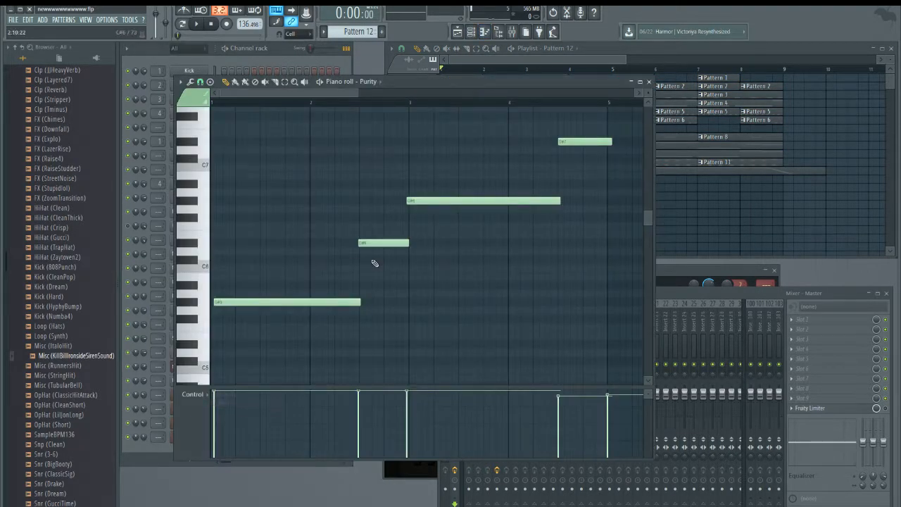
left_click_drag(252, 300, 219, 305)
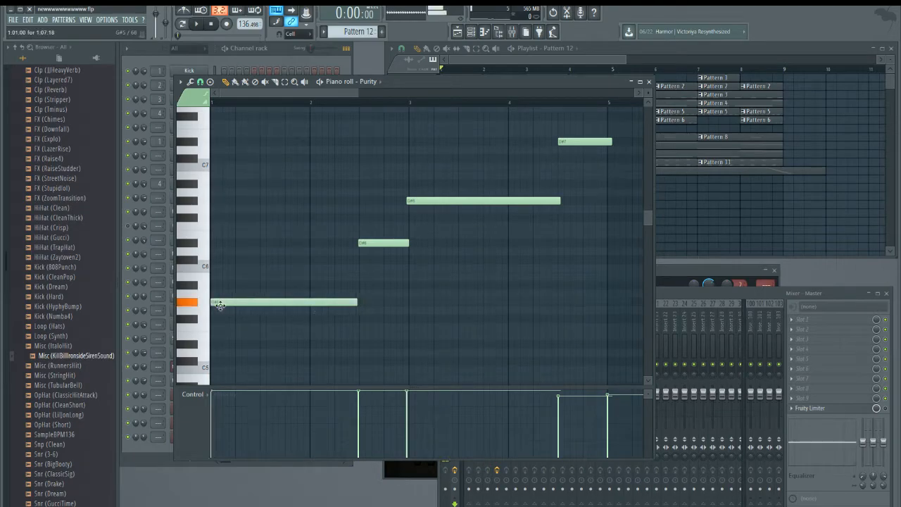
Align the Purity notes to the grid, starting the long G#6 note at bar 3 and the last long G#7 note at bar 7.
scroll(338, 204, "right", 3)
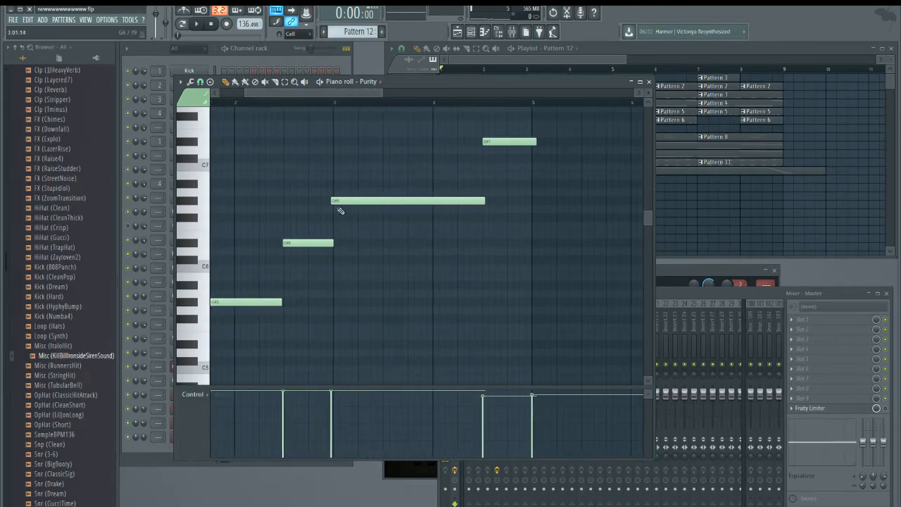
left_click_drag(337, 201, 339, 201)
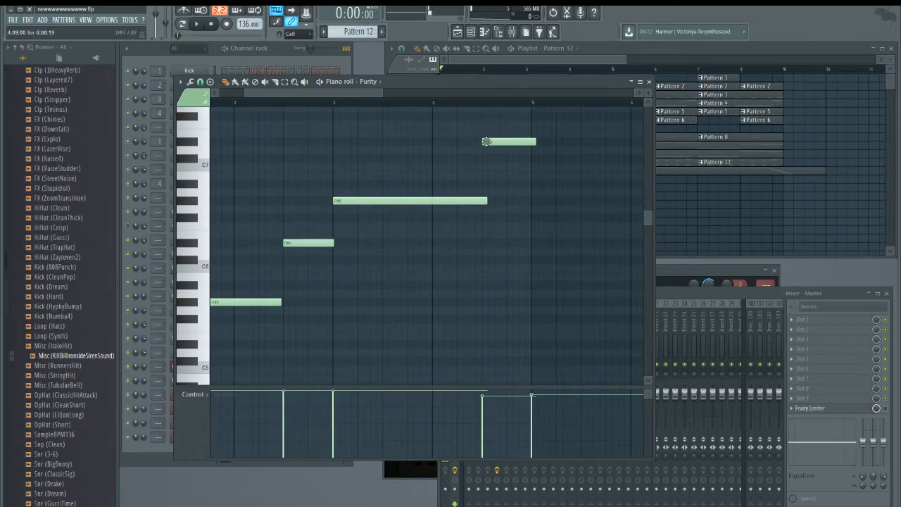
left_click_drag(367, 95, 407, 96)
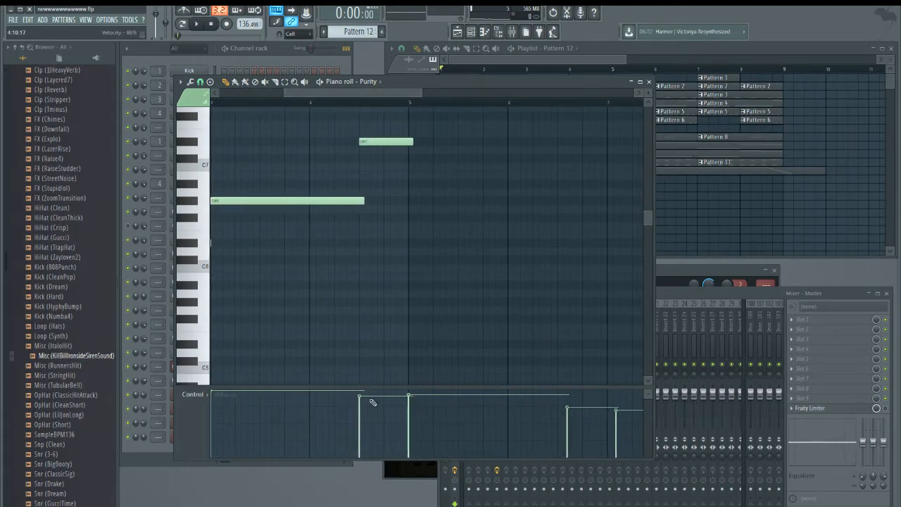
scroll(528, 225, "up", 5)
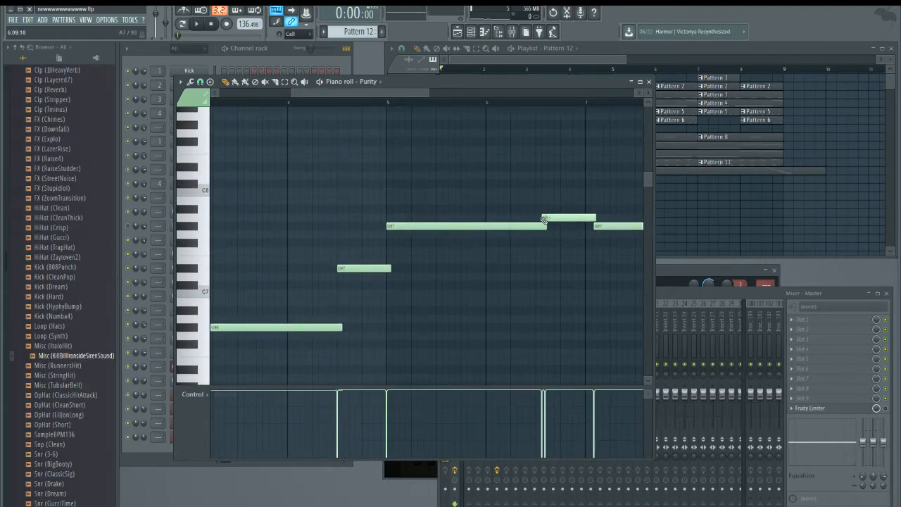
left_click_drag(599, 228, 592, 219)
Delete the short notes of the descending run that fall after bar 9 and close the Purity piano roll.
left_click_drag(416, 91, 509, 91)
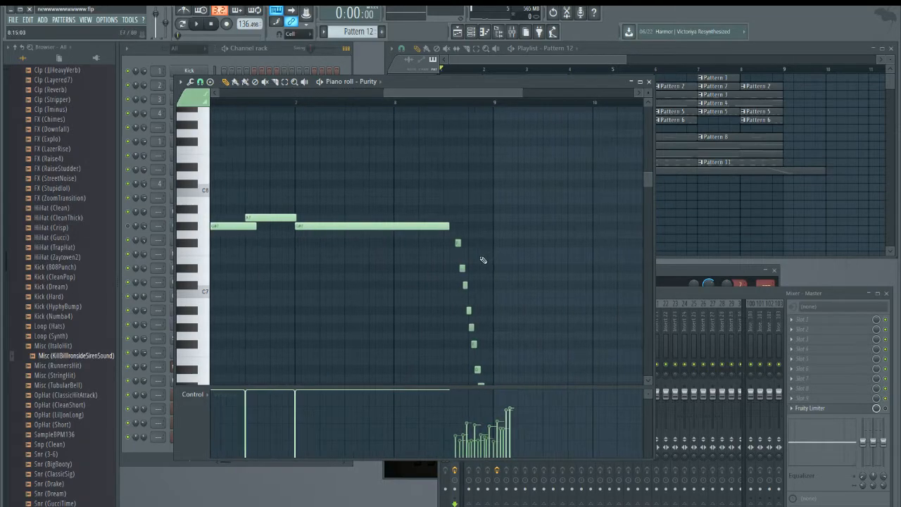
scroll(475, 235, "down", 10)
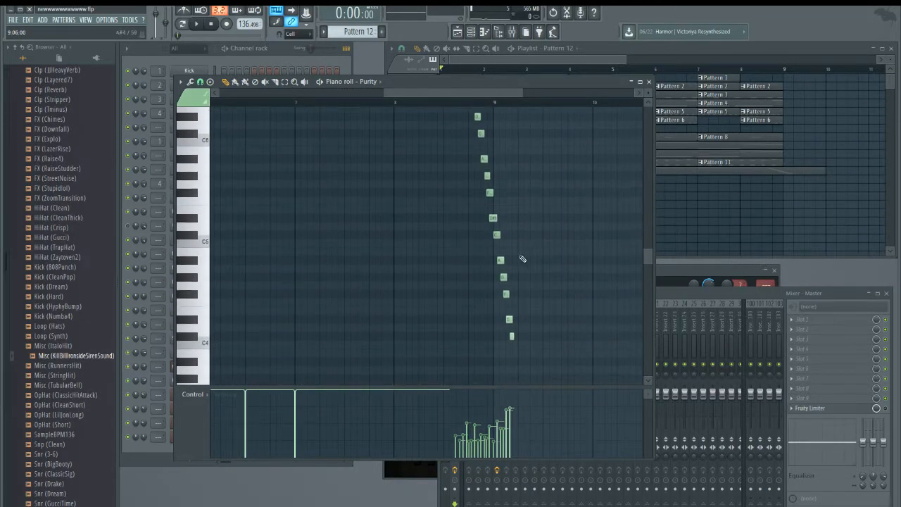
right_click(504, 276)
right_click(500, 259)
right_click(506, 294)
right_click(509, 319)
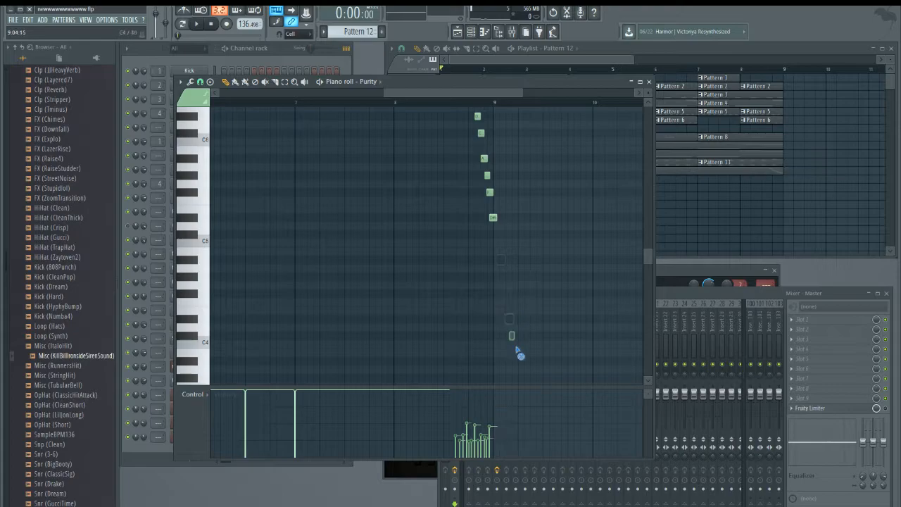
scroll(542, 306, "up", 2)
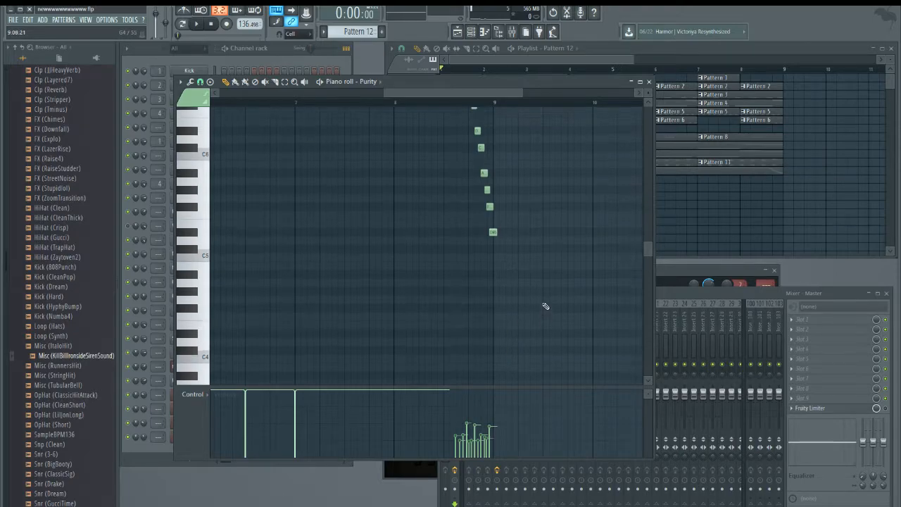
left_click(650, 83)
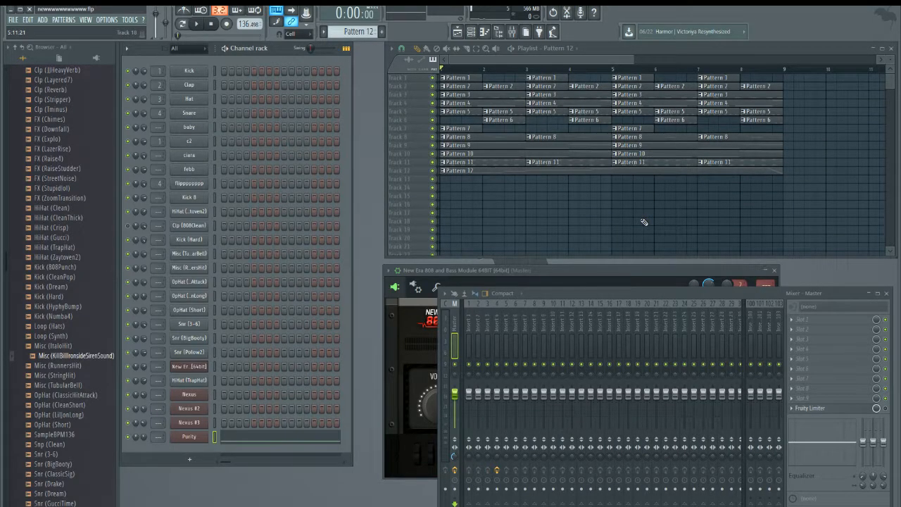
Play the song, review the Purity melody notes in the piano roll during playback, and stop the playback.
key("space")
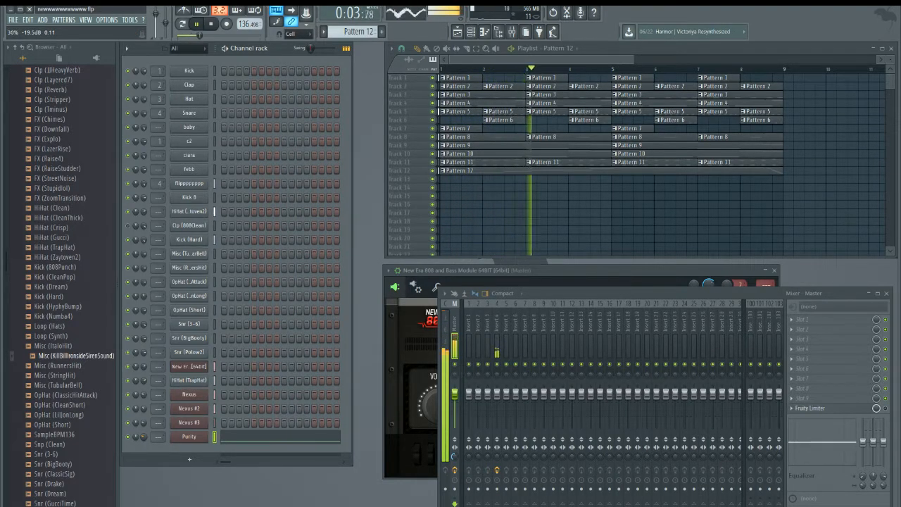
right_click(201, 436)
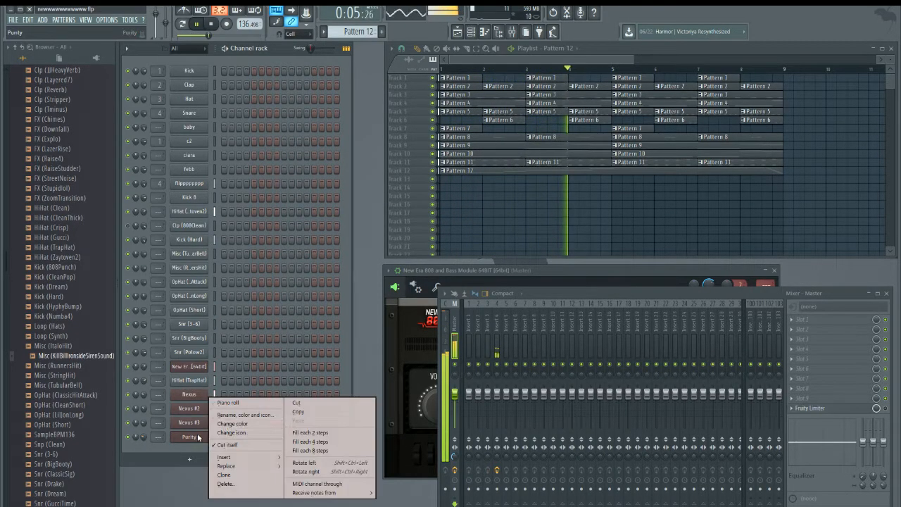
left_click(235, 407)
scroll(360, 253, "up", 3)
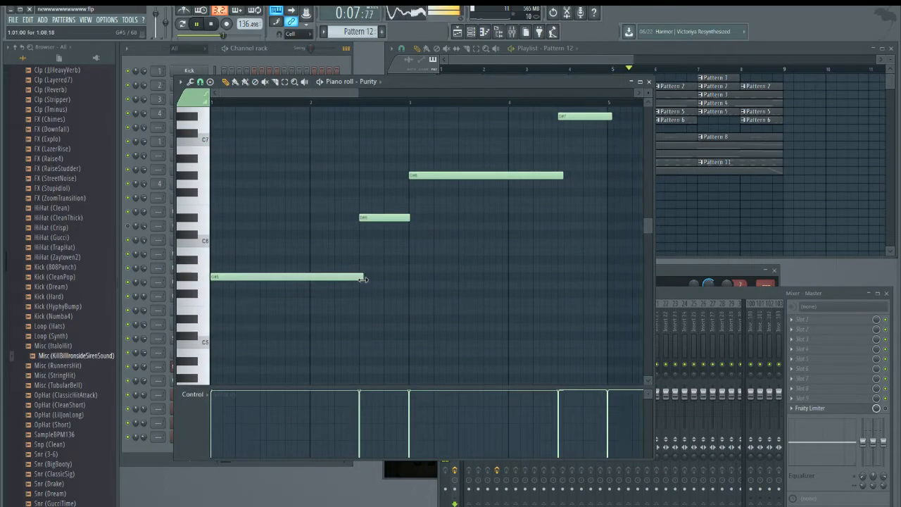
left_click_drag(352, 93, 464, 93)
scroll(591, 227, "up", 3)
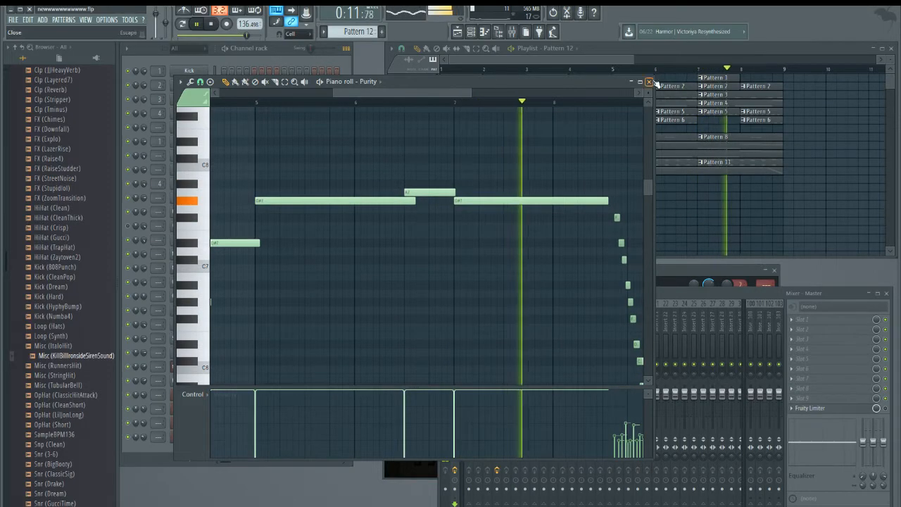
left_click(647, 82)
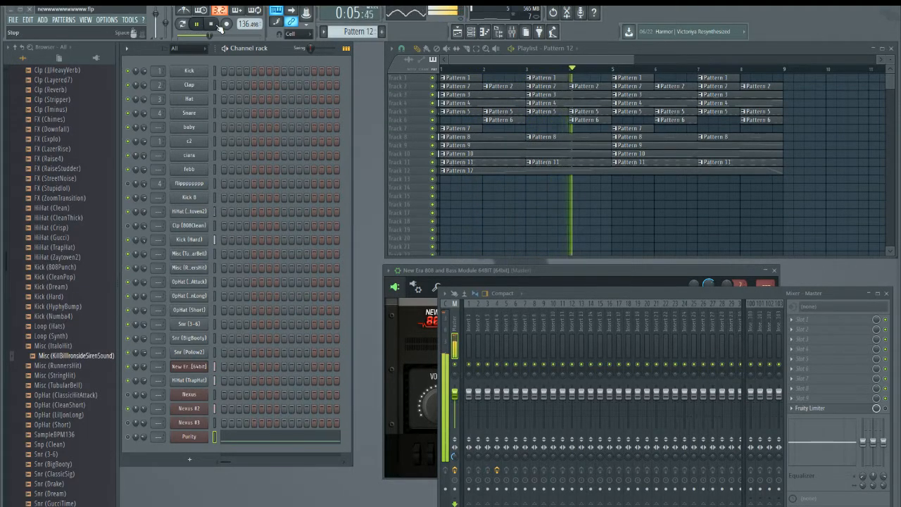
left_click(211, 24)
left_click(12, 19)
left_click(34, 96)
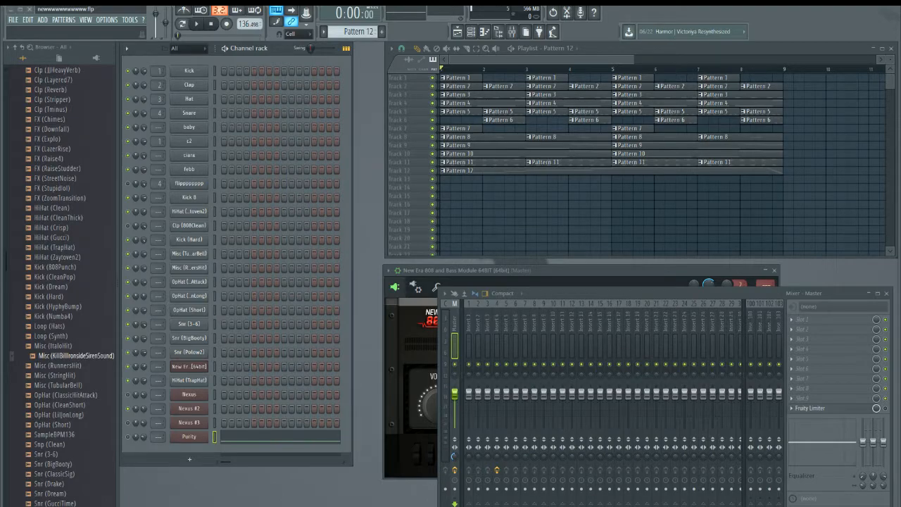
Add a Lounge Lizard EP-4 channel and arrange its window side by side with the New Era 808 and Bass Module.
left_click_drag(561, 273, 423, 169)
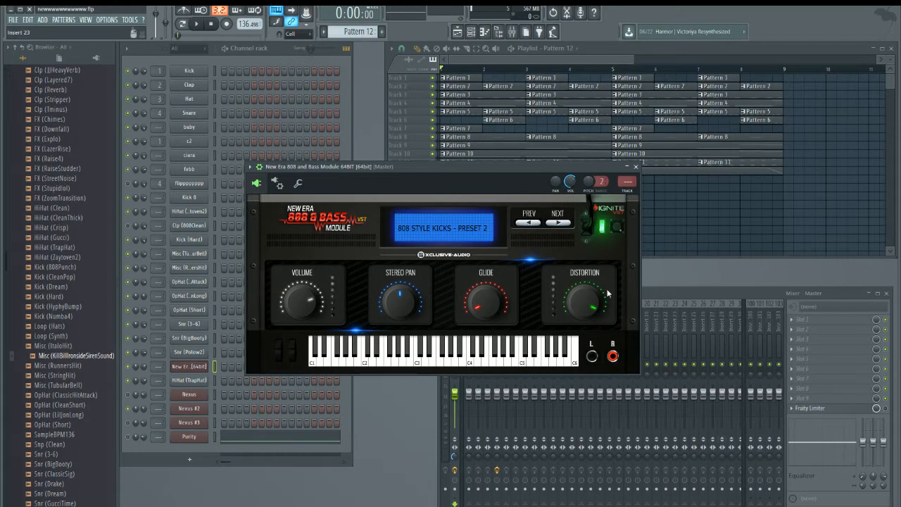
left_click(44, 21)
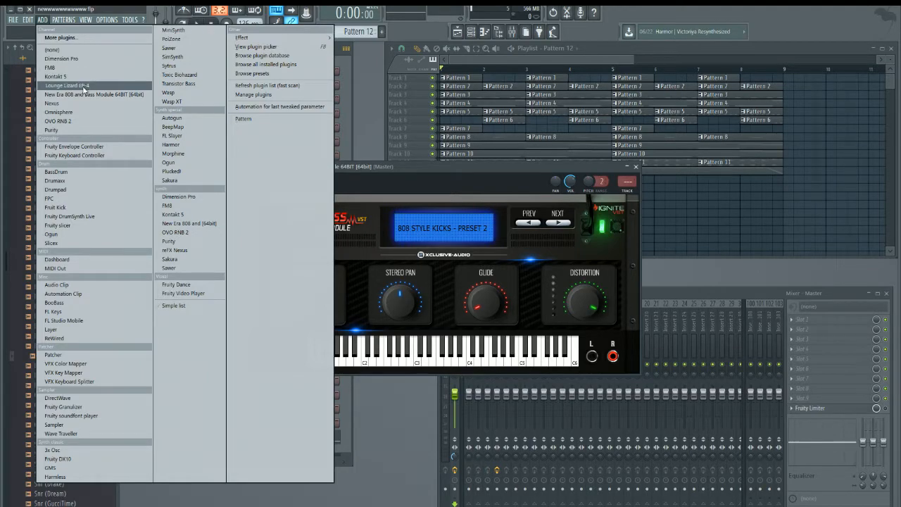
left_click(84, 86)
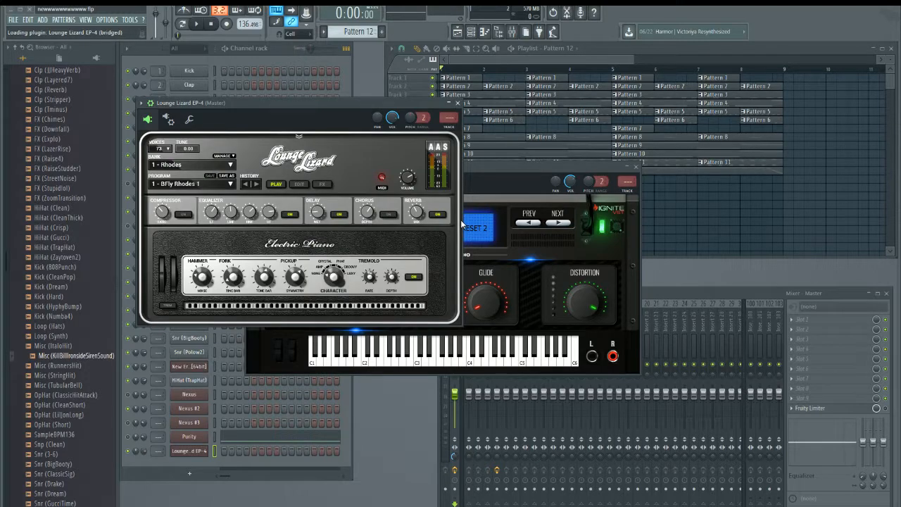
left_click_drag(320, 108, 303, 53)
left_click_drag(469, 173, 691, 59)
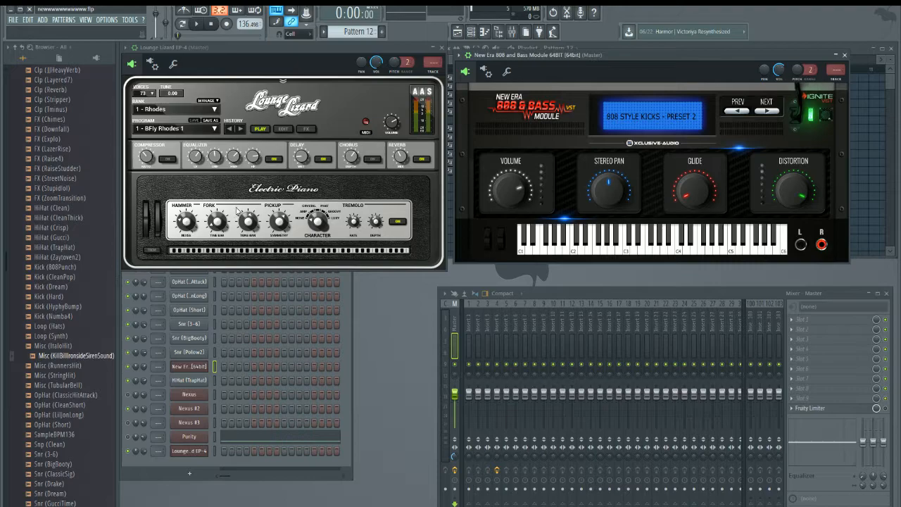
Switch between the Purity and Lounge Lizard EP-4 channels, leaving Lounge Lizard EP-4 selected with its plugin window in front.
left_click(213, 460)
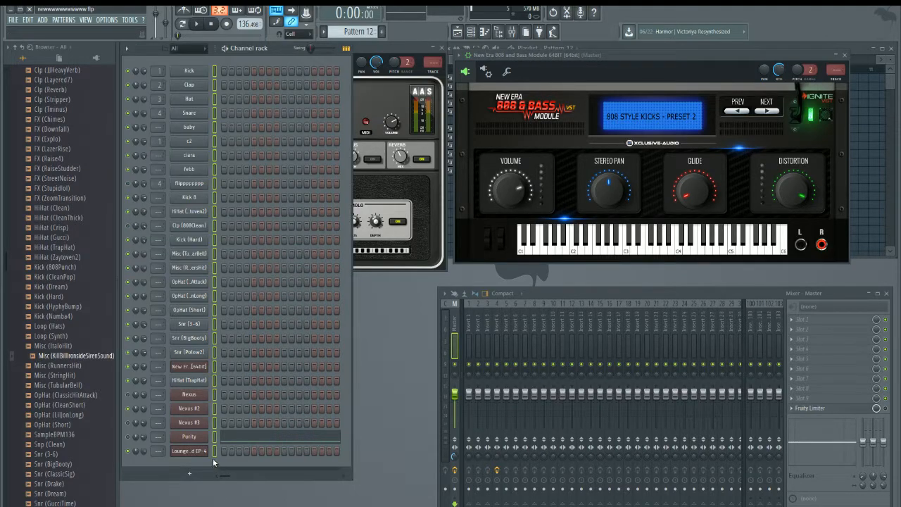
left_click(216, 452)
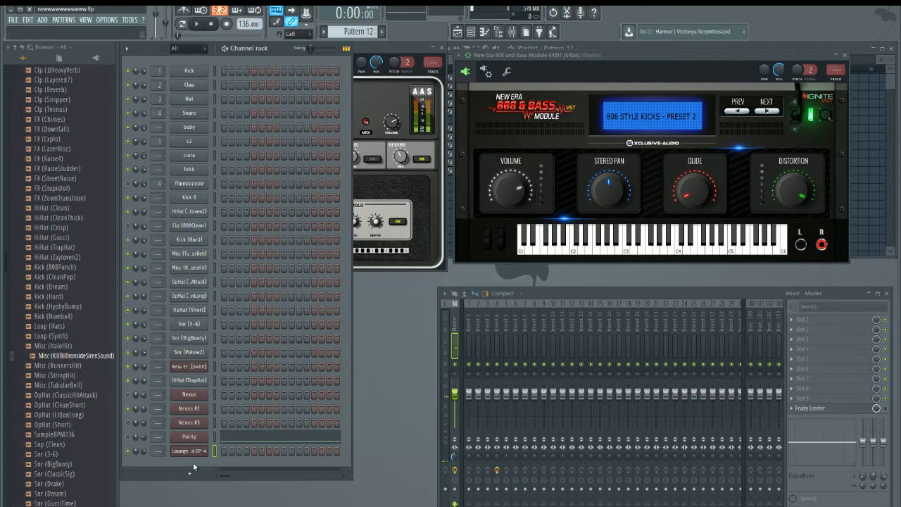
left_click(213, 438)
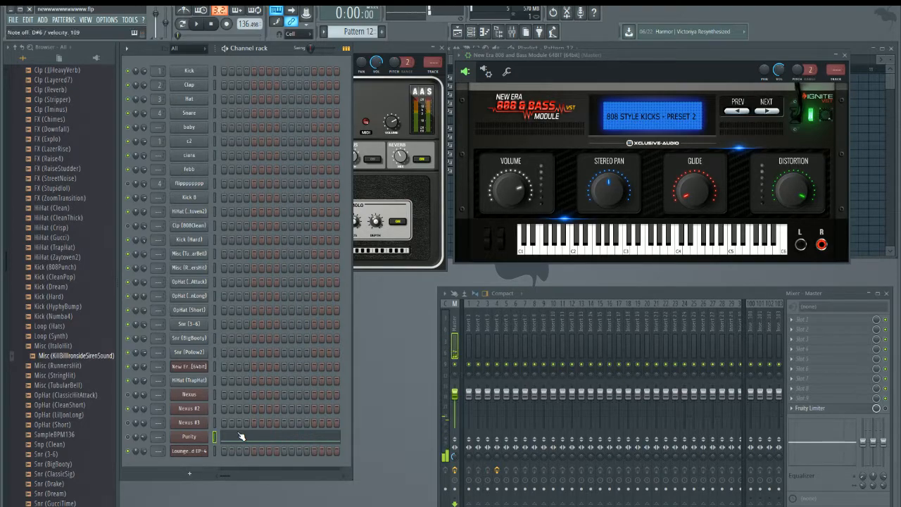
left_click(215, 451)
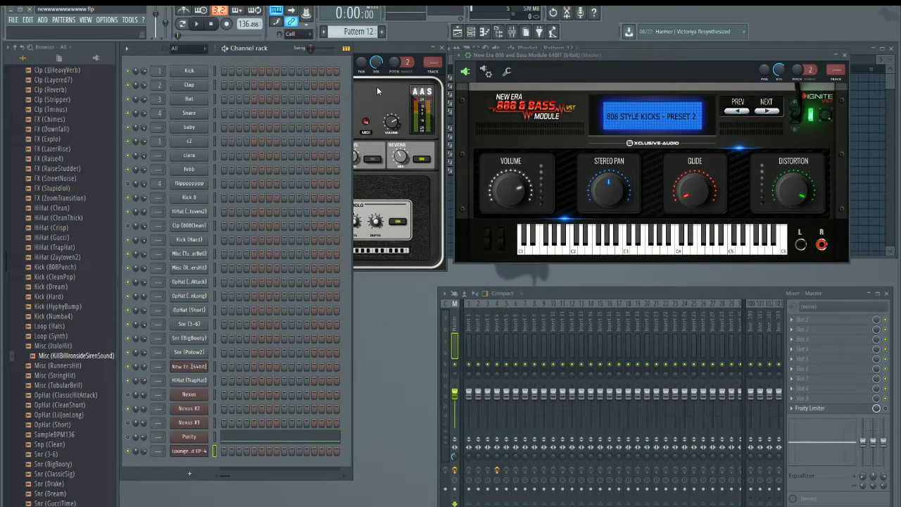
left_click_drag(385, 44, 384, 69)
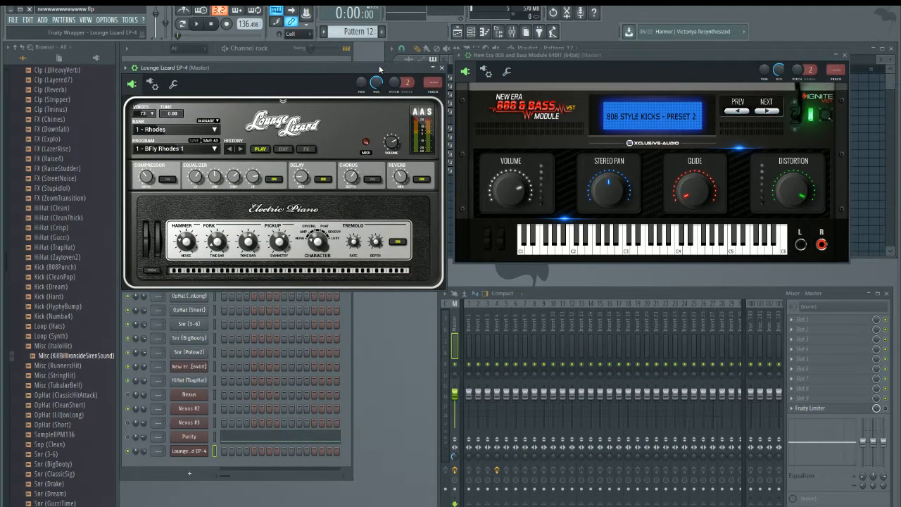
Open a File Explorer window and move it off this screen.
left_click_drag(900, 241, 549, 506)
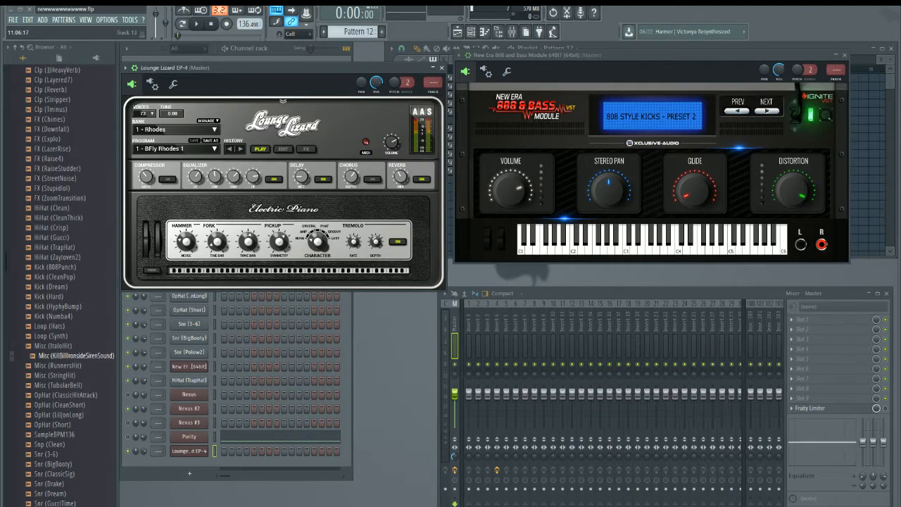
key("super+e")
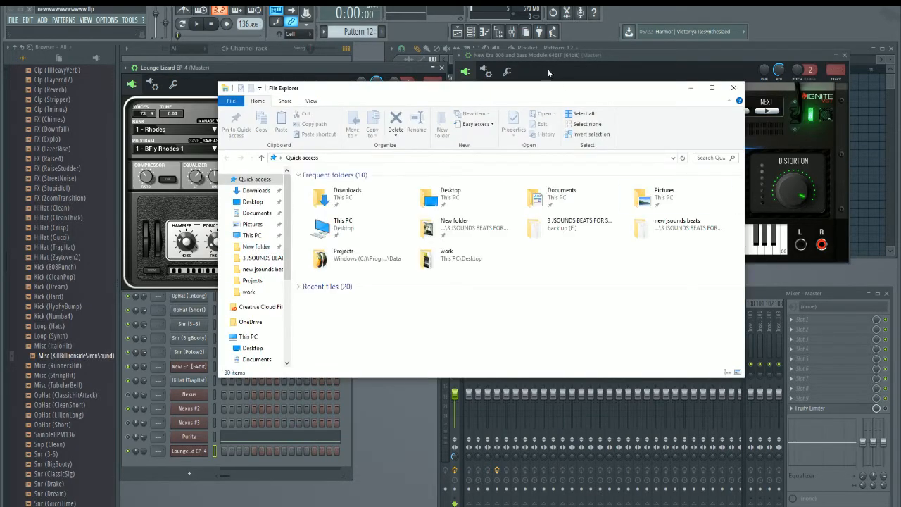
left_click_drag(538, 93, 900, 113)
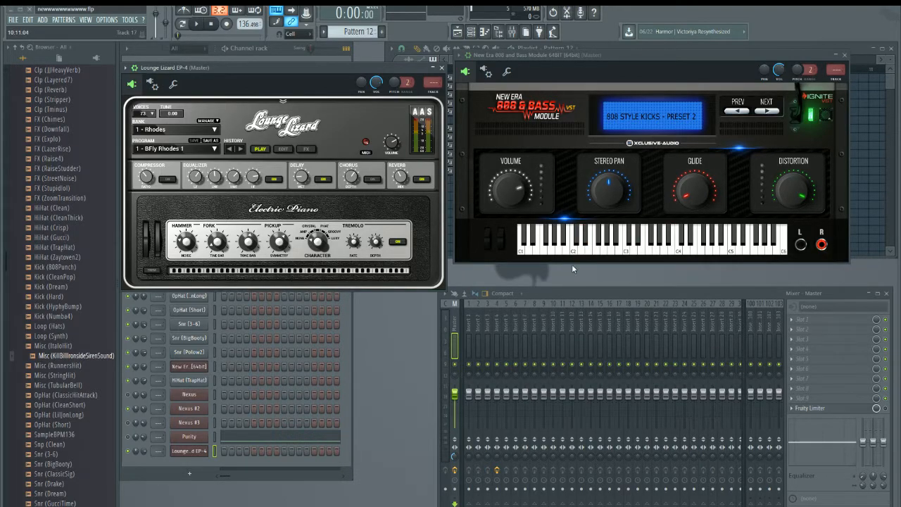
Move the mixer up and the Lounge Lizard EP-4 window off the channel rack, and select the ciara channel.
left_click_drag(572, 292, 574, 268)
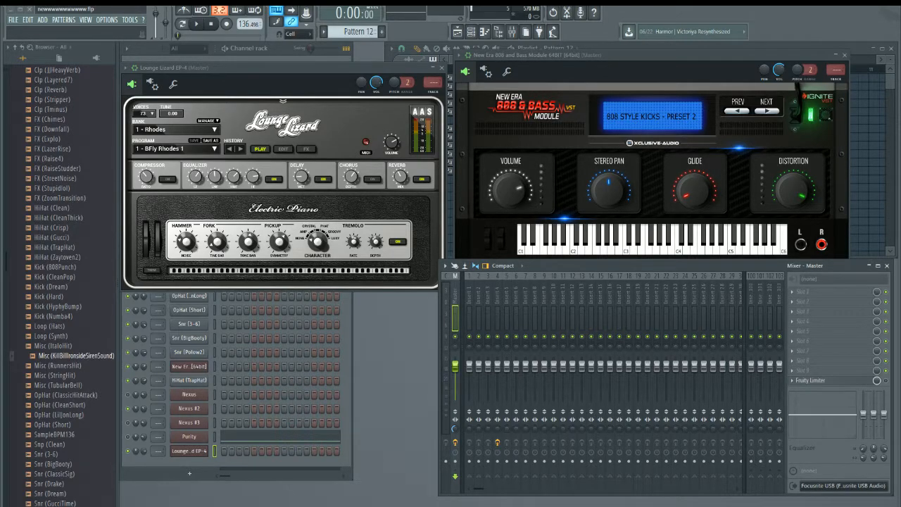
left_click_drag(308, 68, 704, 112)
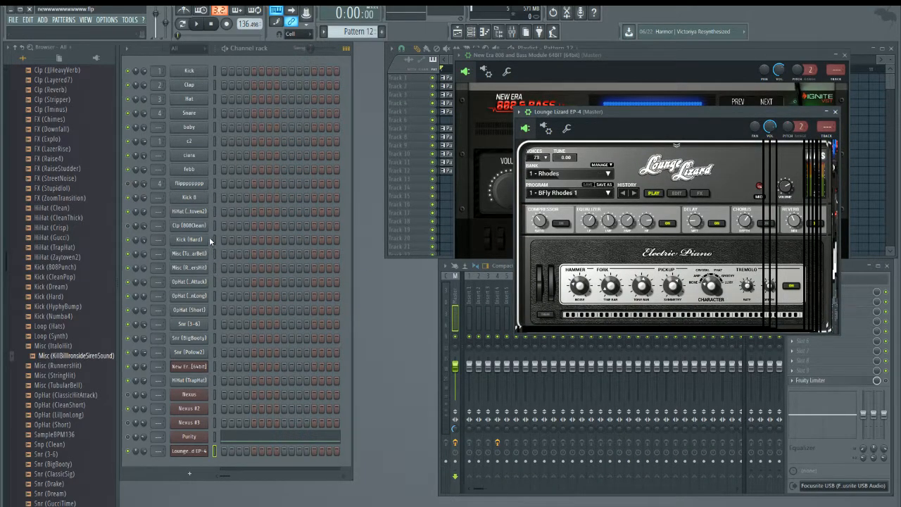
left_click(213, 171)
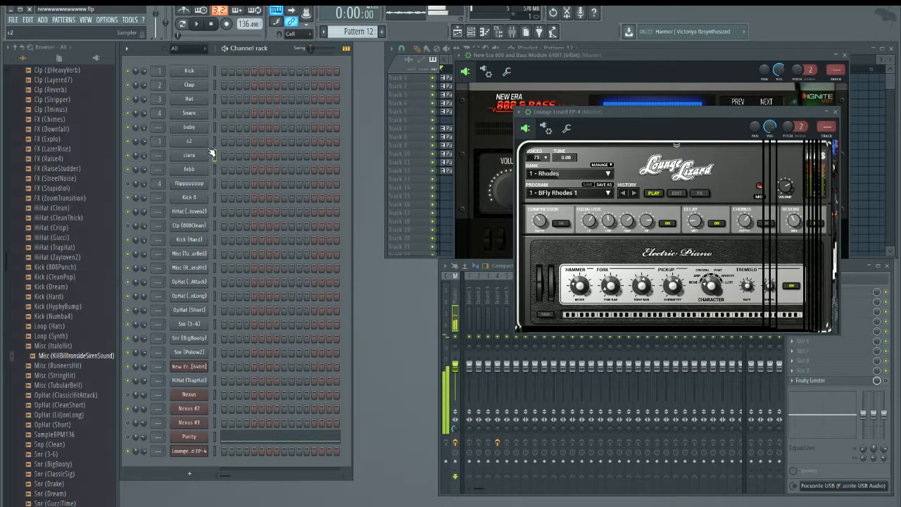
Place Lounge Lizard EP-4 over the channel rack and the New Era 808 module below the playlist clips, and start playback.
left_click_drag(743, 113, 638, 123)
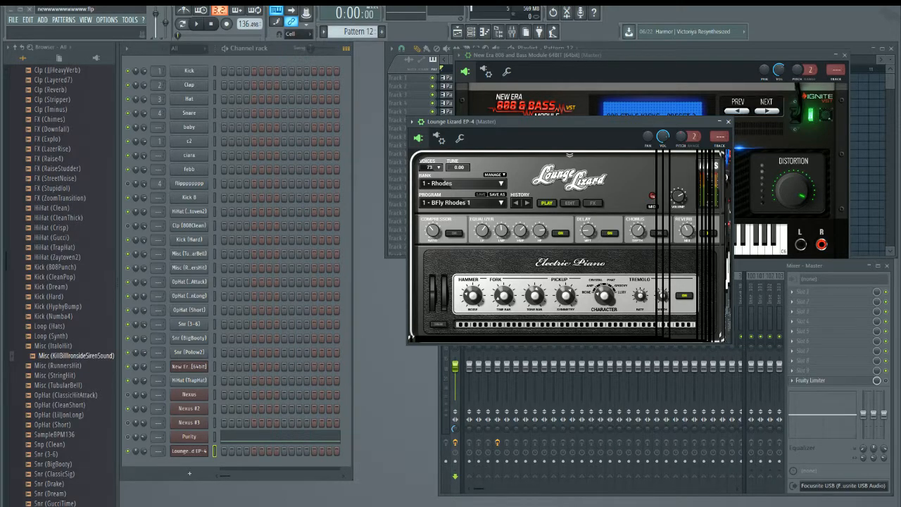
left_click_drag(628, 127, 352, 66)
left_click_drag(608, 59, 616, 78)
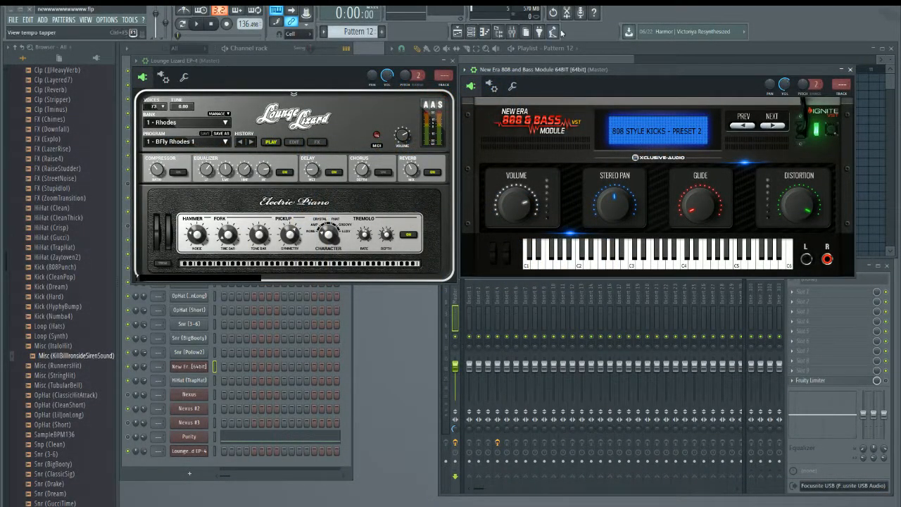
left_click_drag(585, 70, 600, 125)
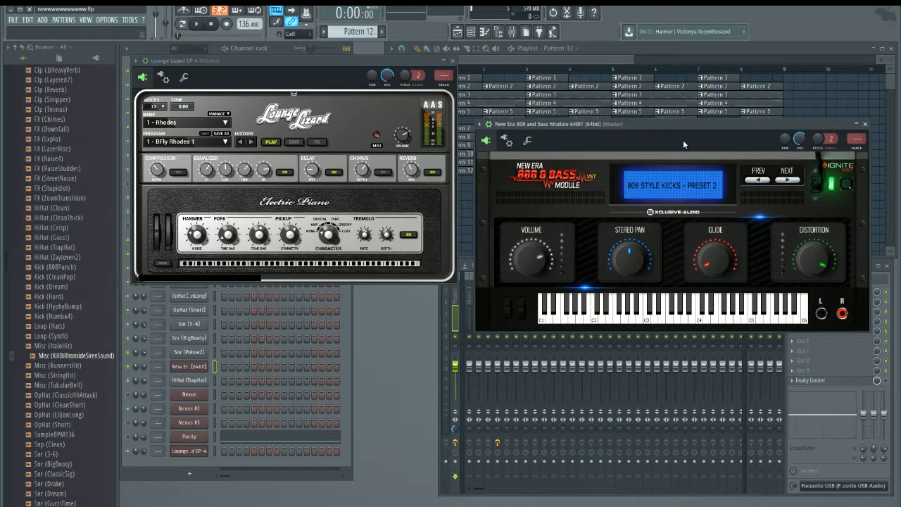
left_click_drag(679, 126, 660, 202)
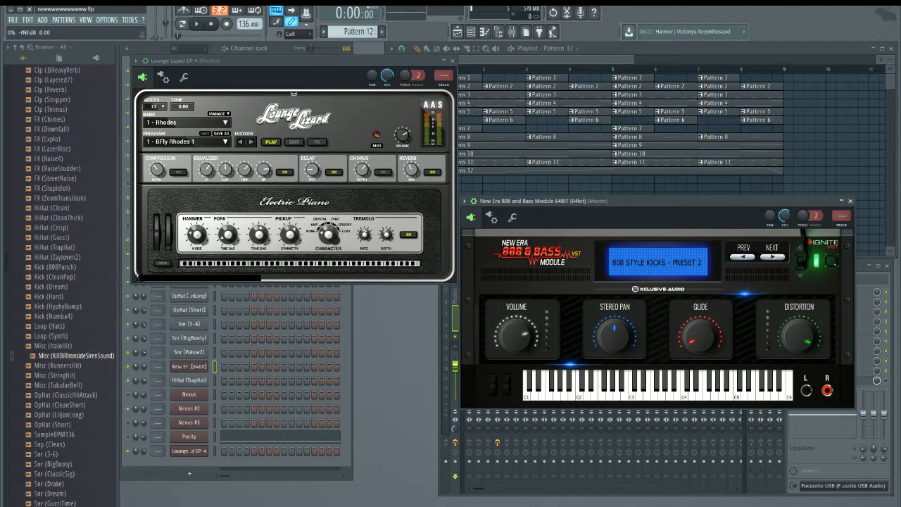
left_click(196, 24)
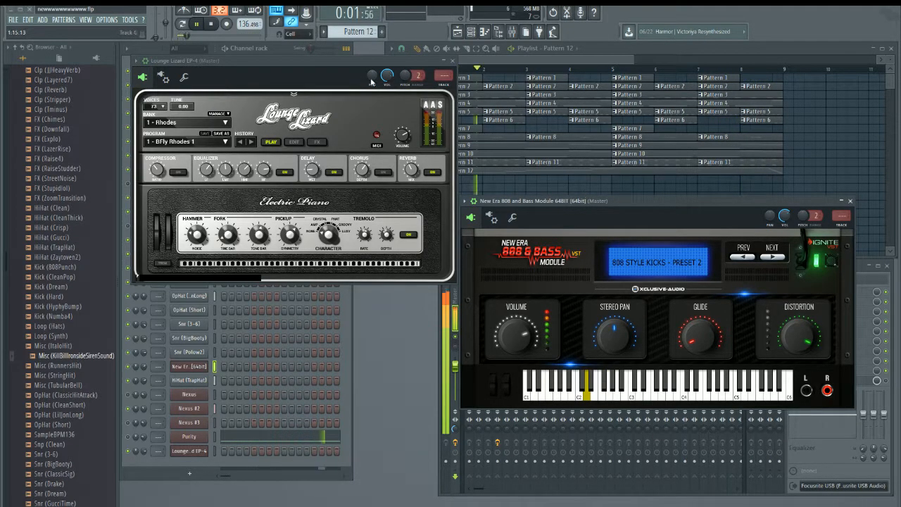
Restart playback of the arrangement from the beginning.
left_click(182, 24)
key("space")
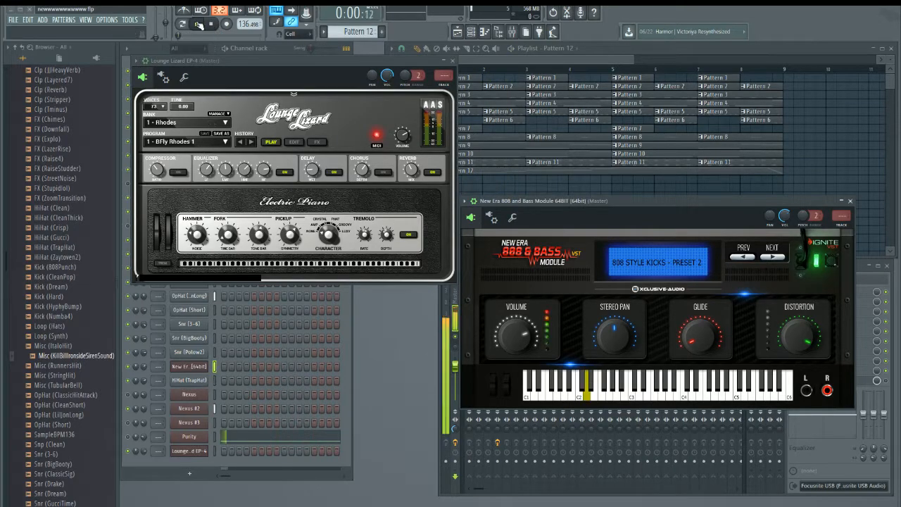
key("space")
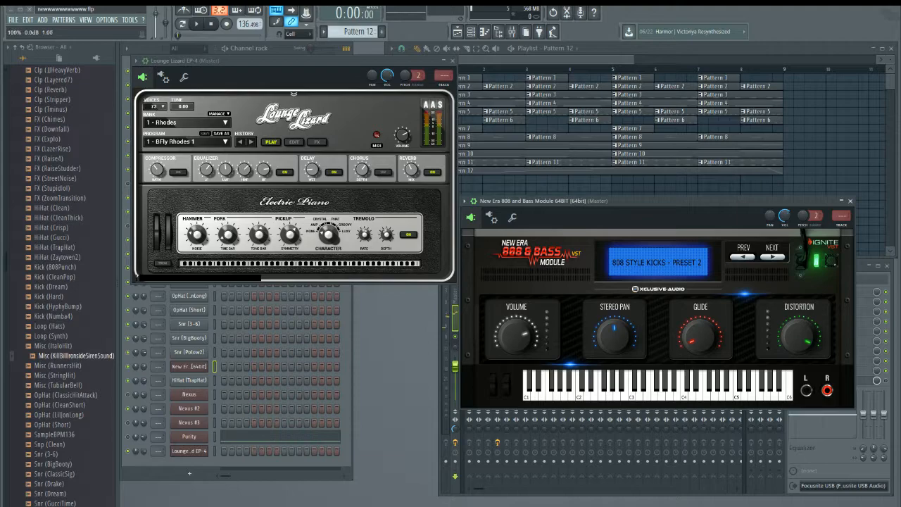
left_click(201, 26)
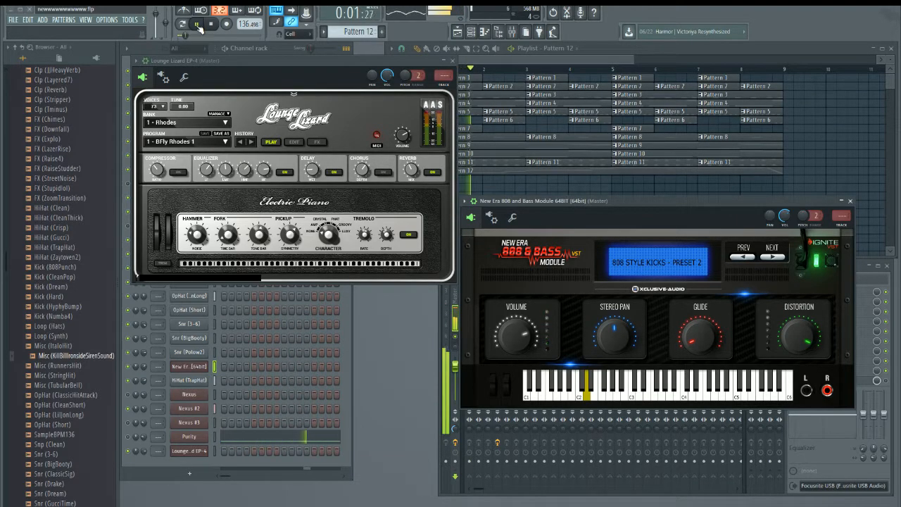
Mute the Purity channel in the channel rack during playback and stop the arrangement.
left_click(131, 438)
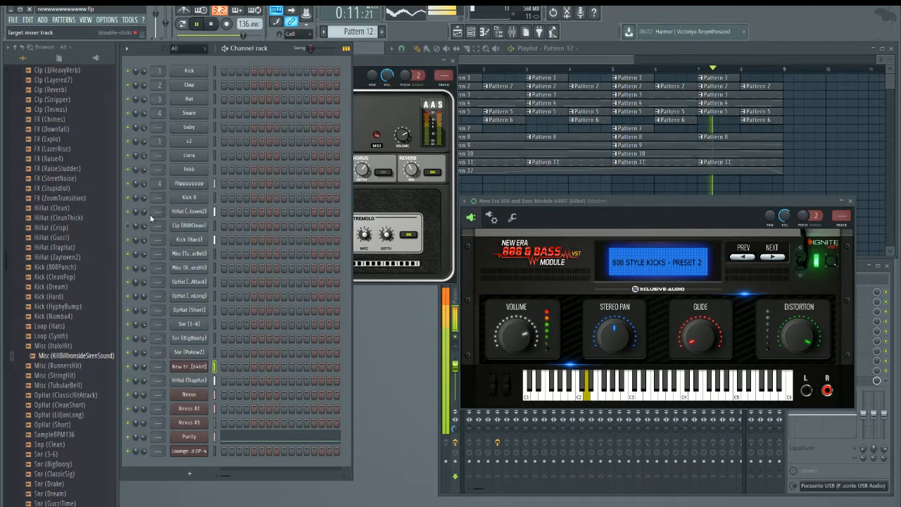
left_click(214, 25)
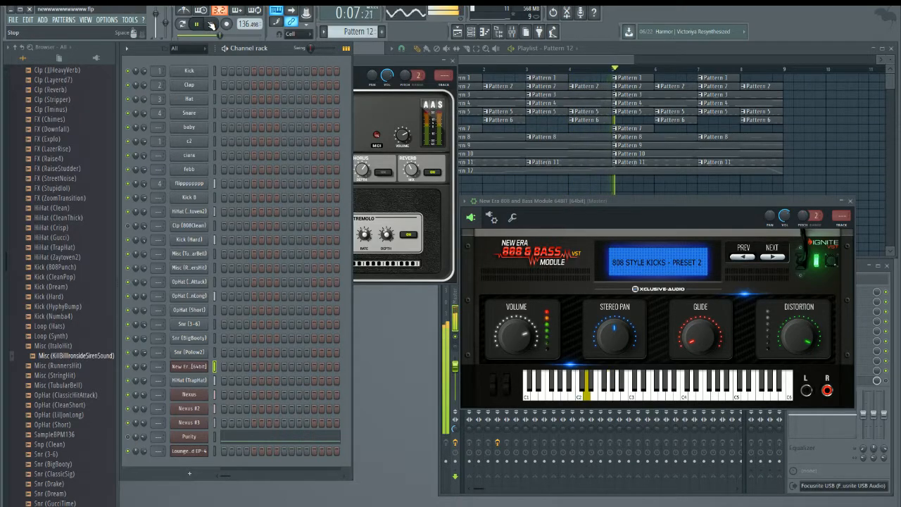
left_click(211, 25)
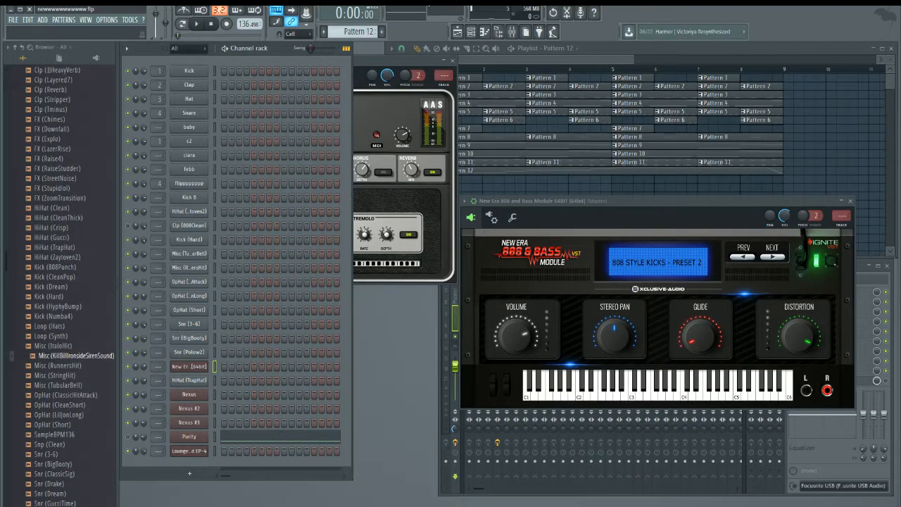
Open the file settings and look through the project, info, debug and about pages.
left_click(30, 23)
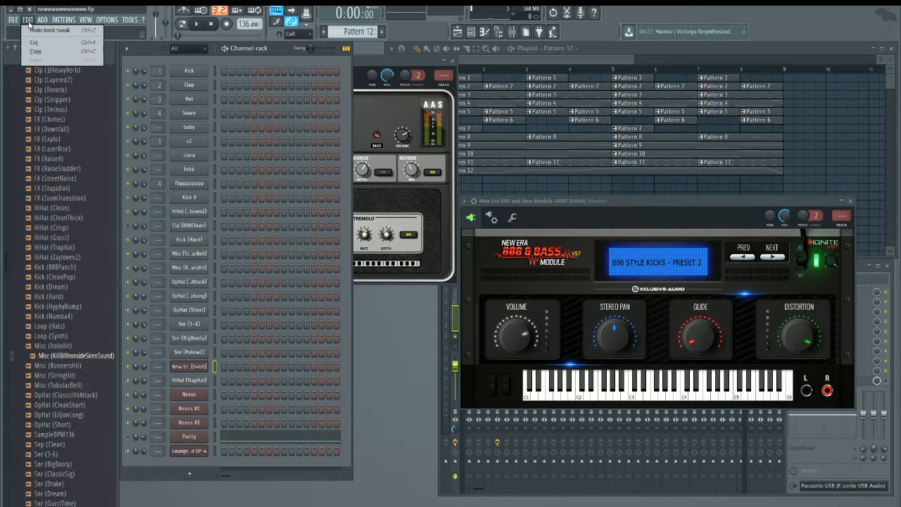
mouse_move(96, 23)
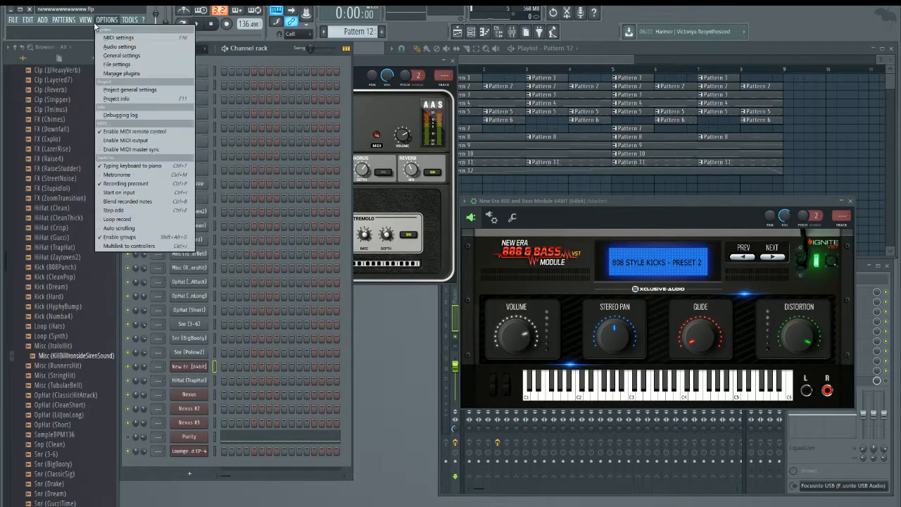
left_click(118, 64)
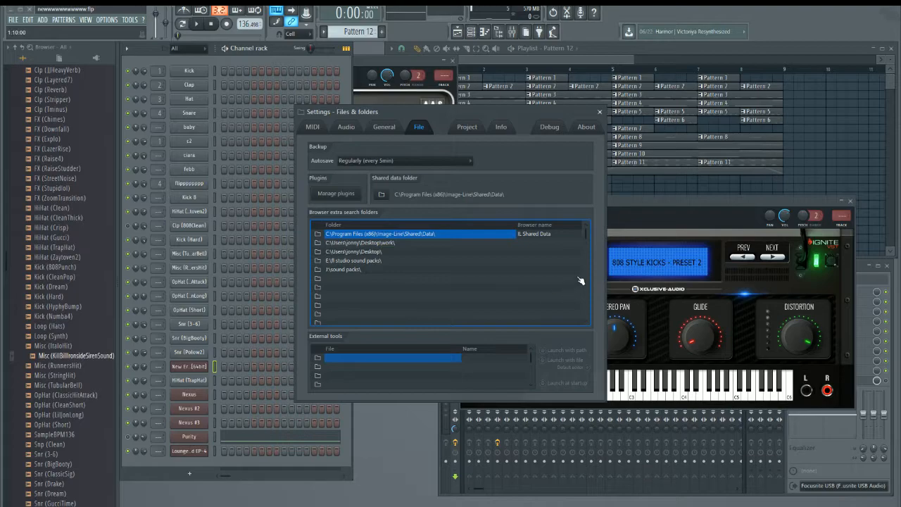
left_click(469, 128)
left_click(501, 127)
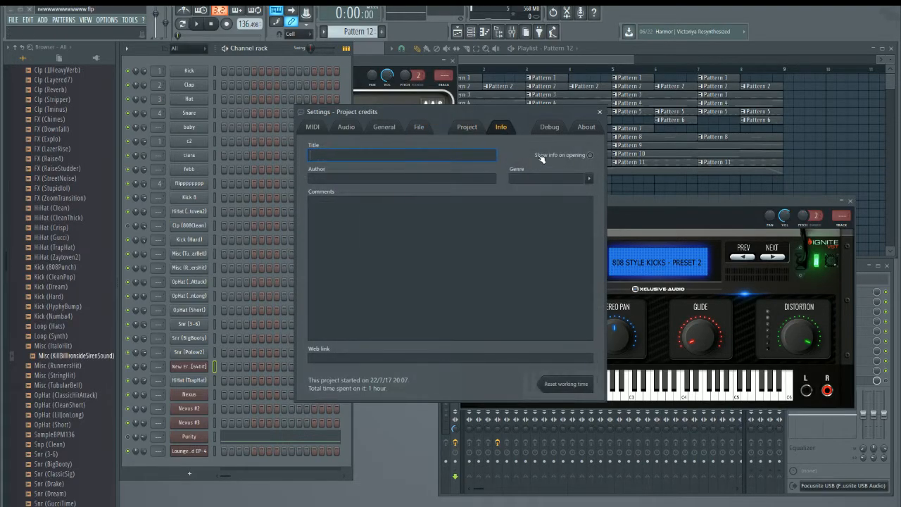
left_click(549, 127)
left_click(586, 126)
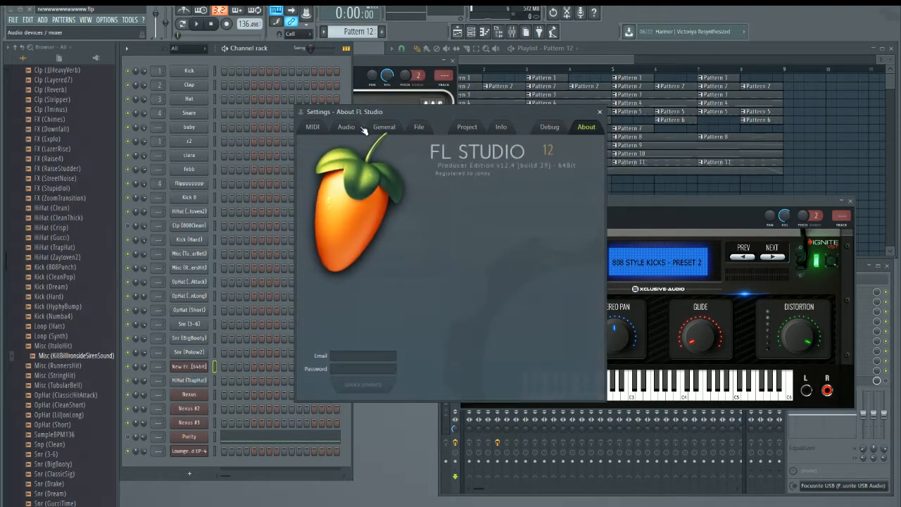
Review the audio device and MIDI device settings, ending on the audio page.
left_click(346, 126)
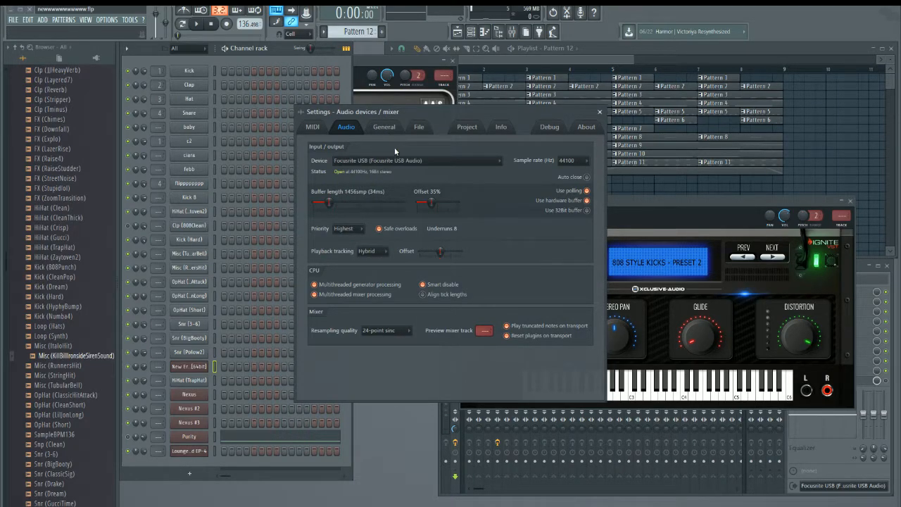
left_click(317, 126)
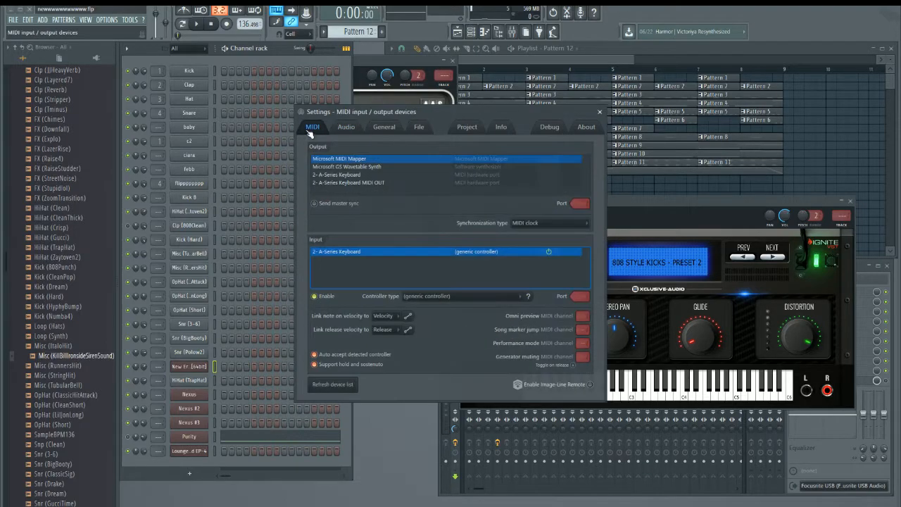
left_click(343, 127)
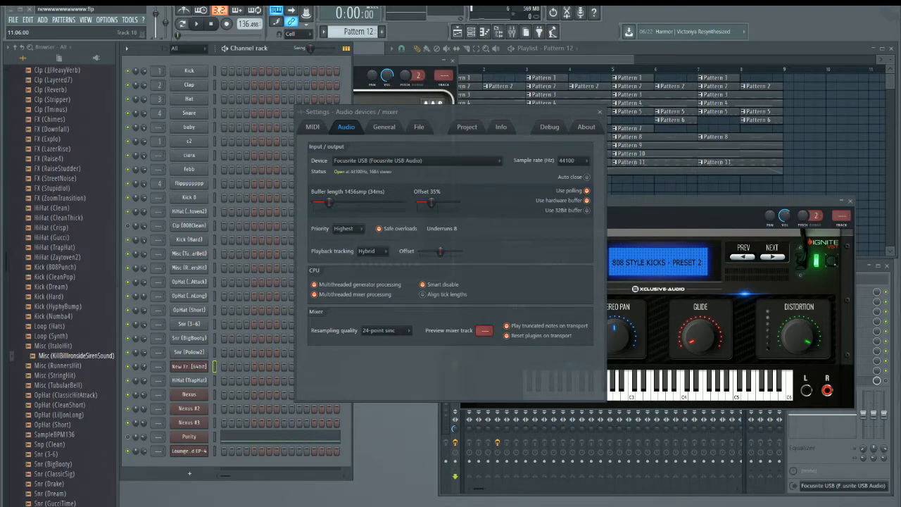
Open a File Explorer window and browse to the Image-Line folder in Program Files (x86) on drive C:.
key("super+e")
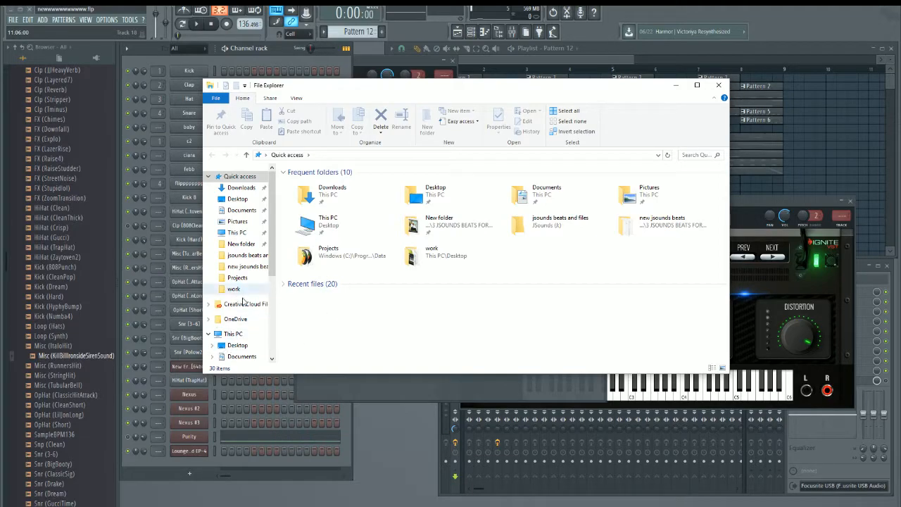
scroll(237, 316, "down", 2)
left_click(241, 361)
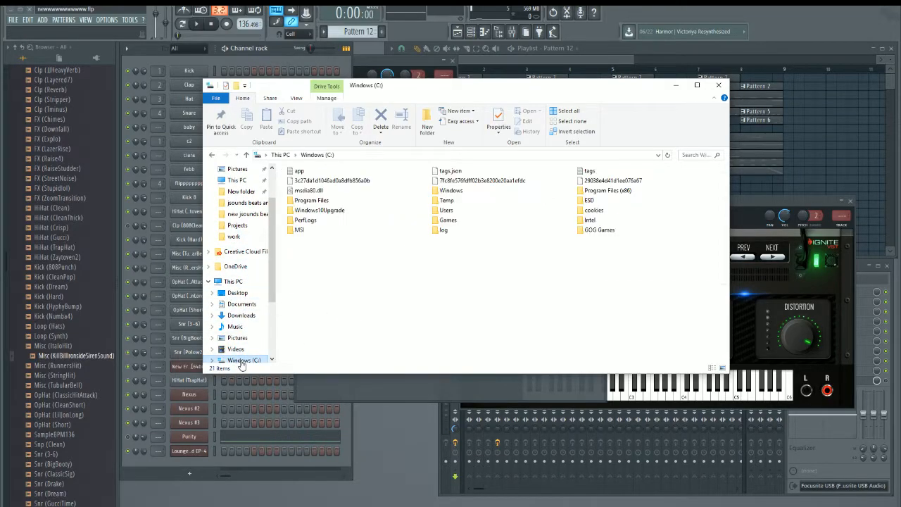
double_click(606, 191)
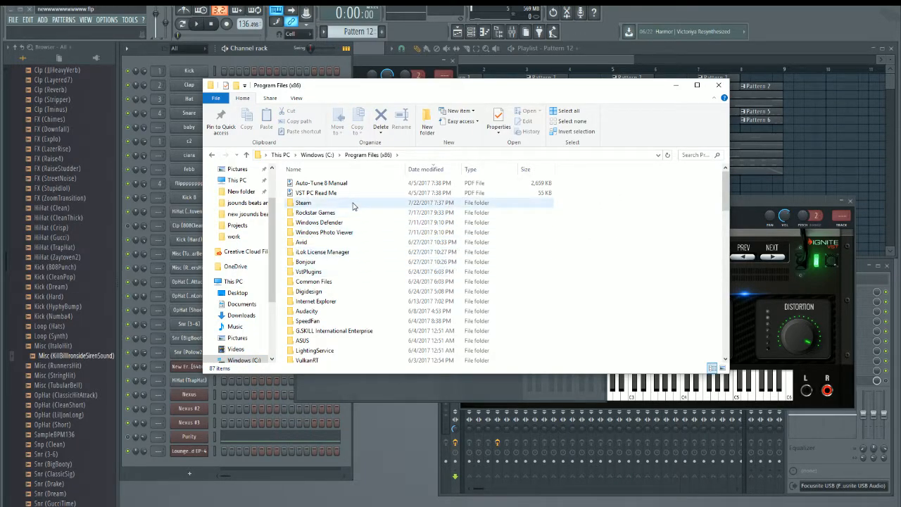
scroll(373, 282, "down", 5)
scroll(376, 294, "down", 3)
scroll(376, 295, "up", 8)
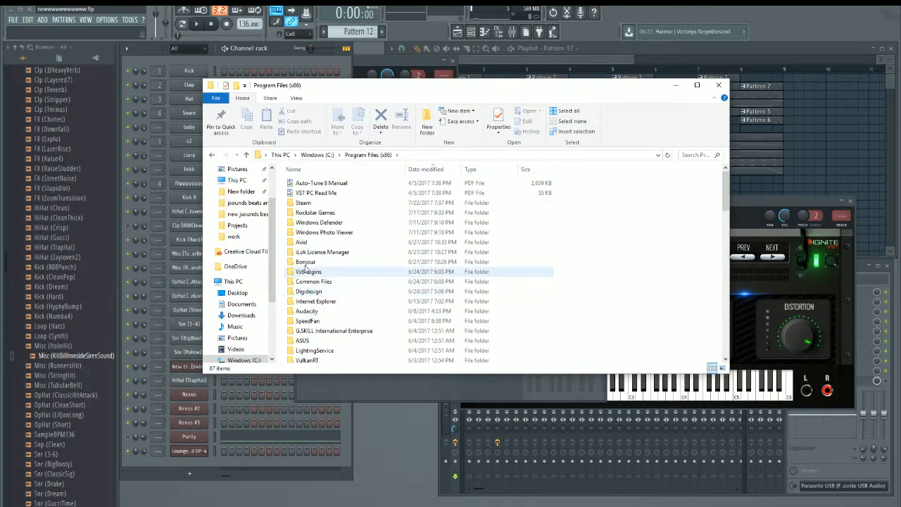
scroll(336, 326, "down", 2)
scroll(336, 326, "down", 9)
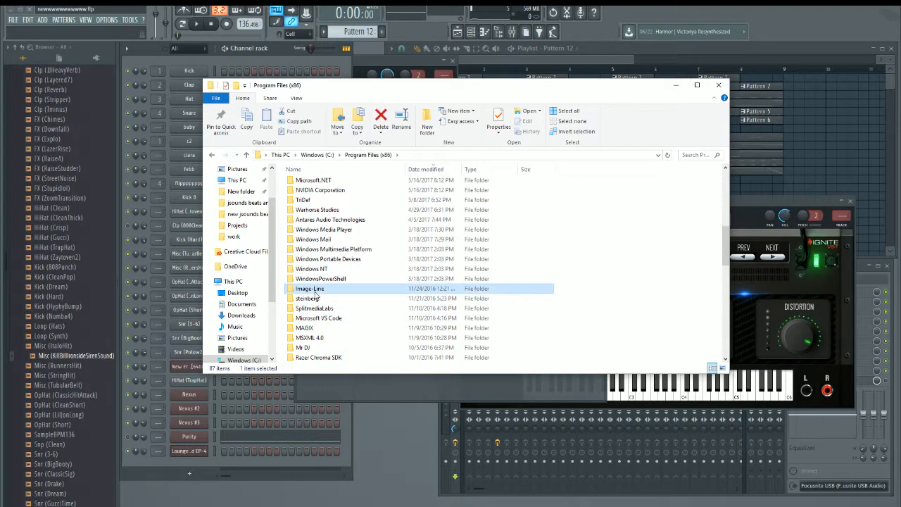
double_click(313, 289)
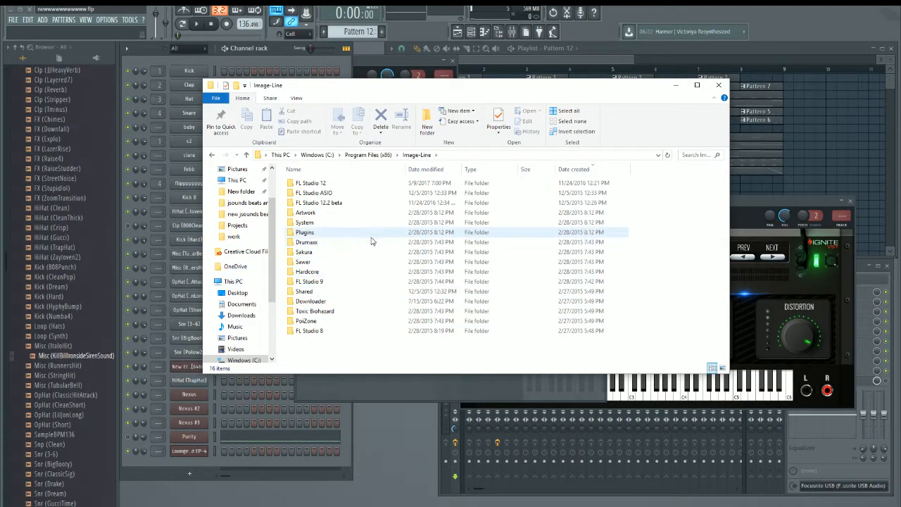
Open the Backup folder inside FL Studio 12\Data and look through the autosaved project files.
double_click(320, 184)
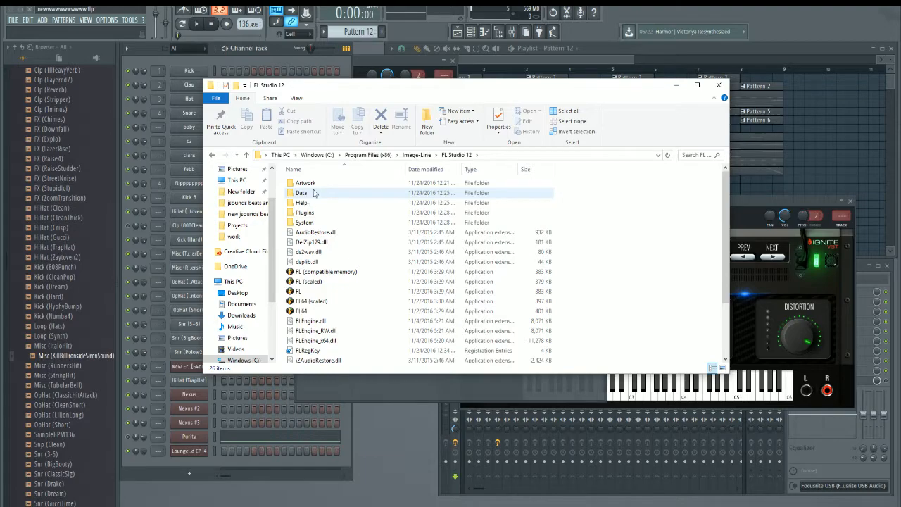
double_click(313, 194)
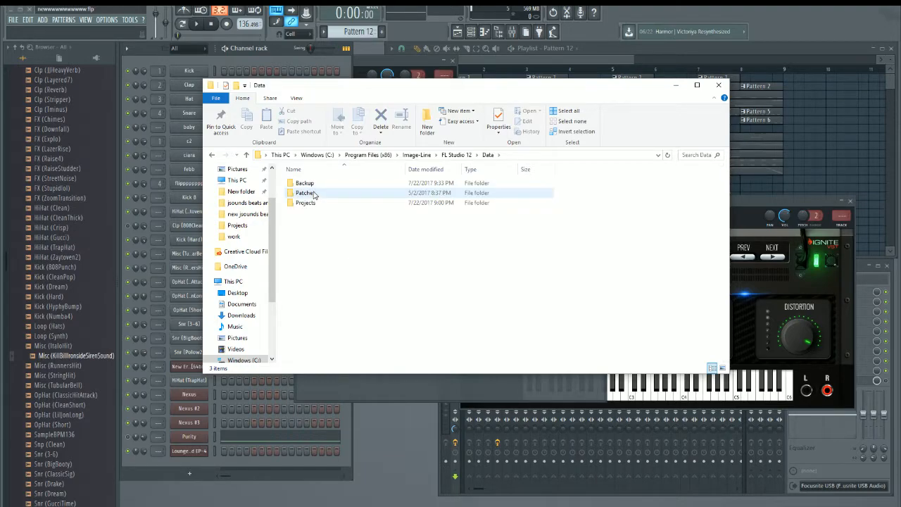
double_click(314, 184)
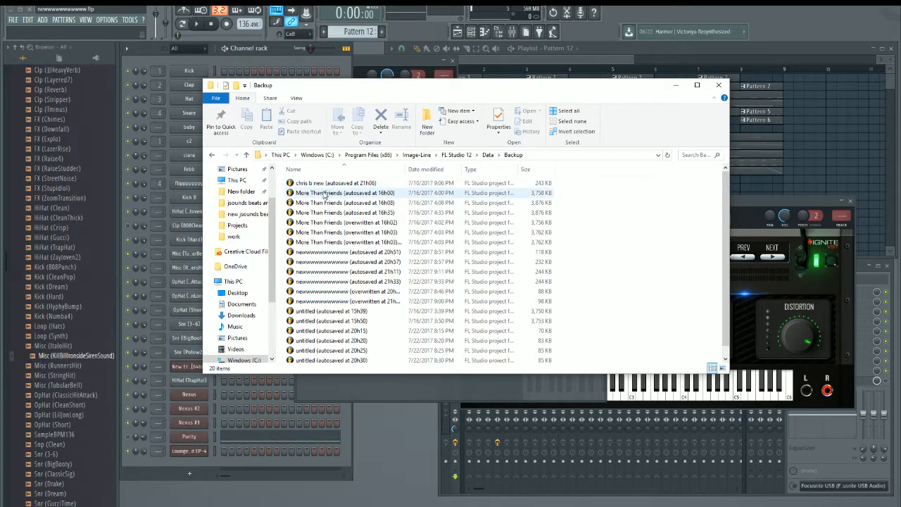
scroll(445, 244, "down", 1)
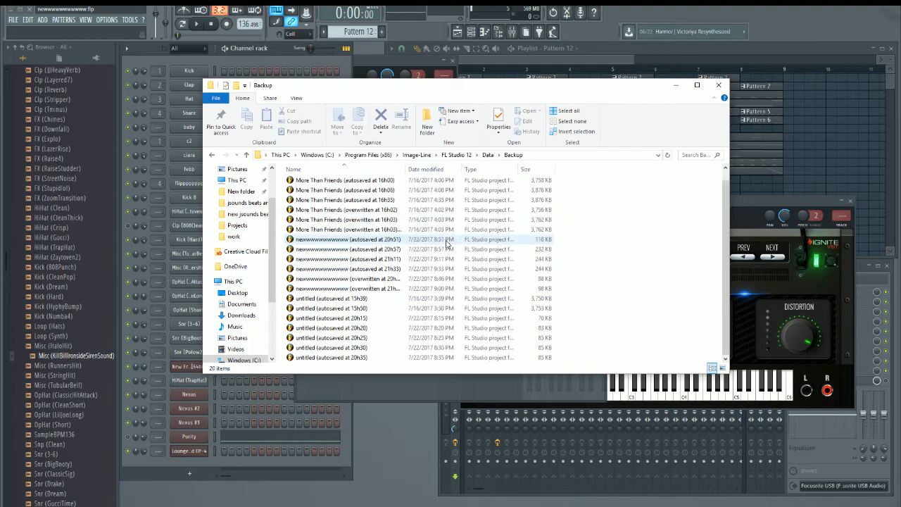
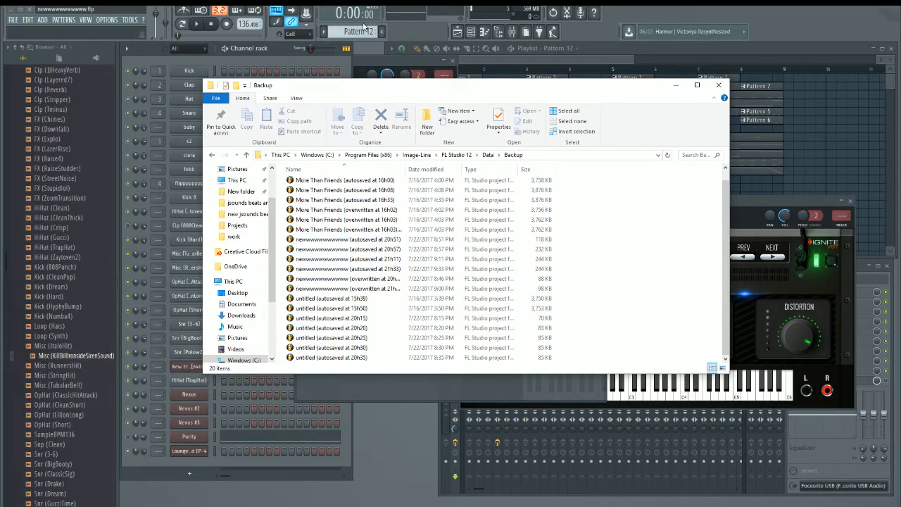
Shift the File Explorer window slightly and go back from the Backup folder to the Image-Line folder.
left_click_drag(550, 93, 579, 97)
scroll(437, 275, "up", 1)
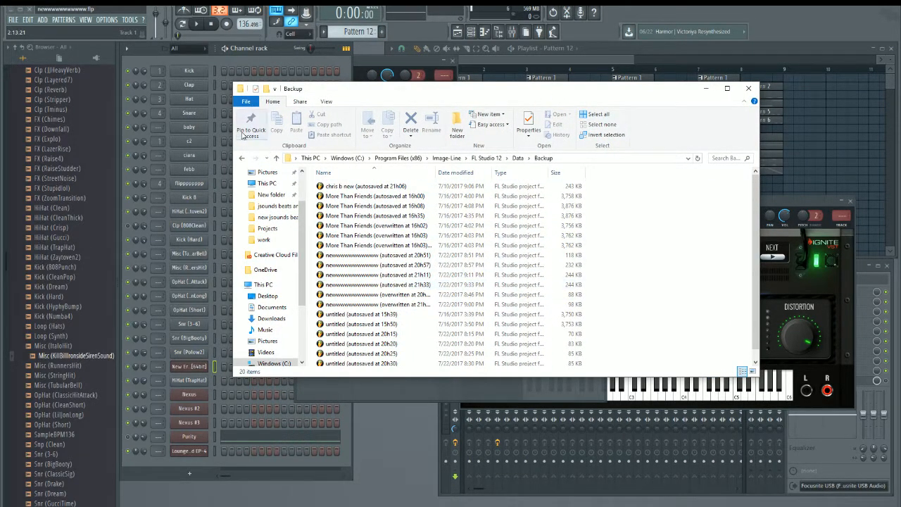
left_click(241, 159)
left_click(240, 159)
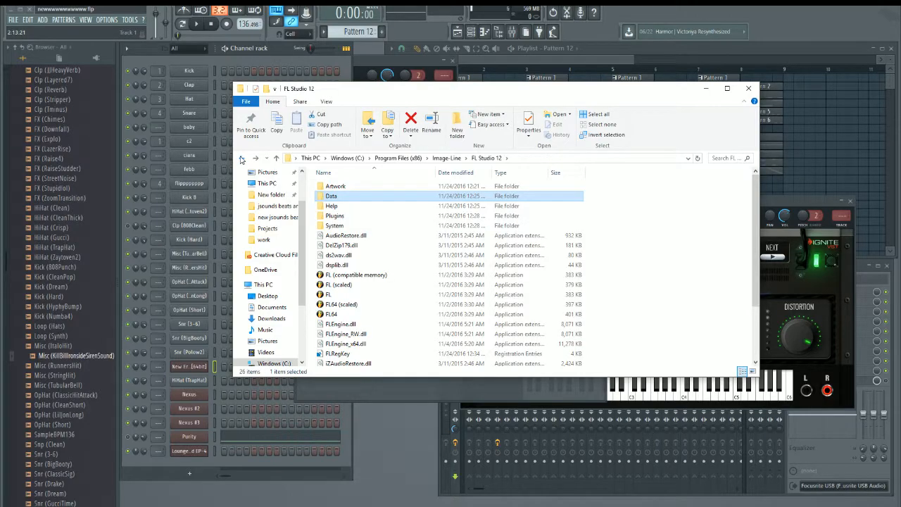
left_click(241, 159)
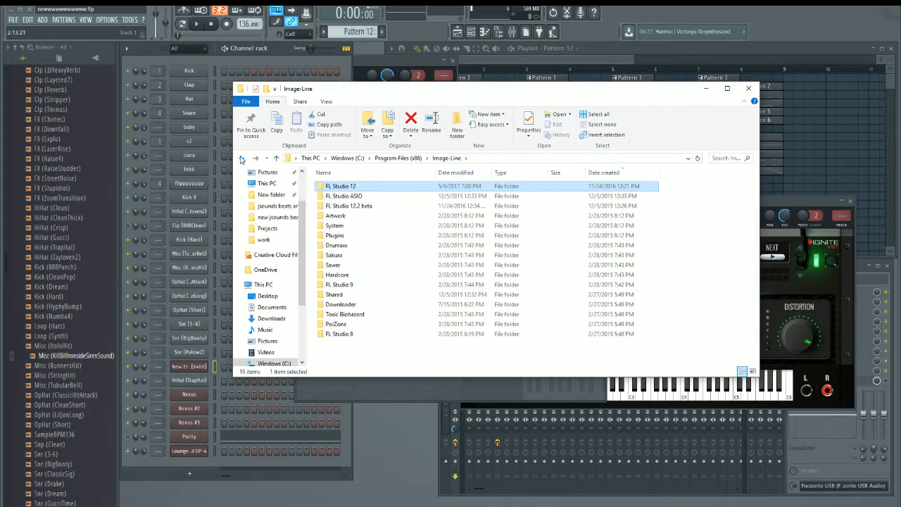
Retrace the path through FL Studio 12 to its Data folder and return to the Image-Line folder.
double_click(356, 188)
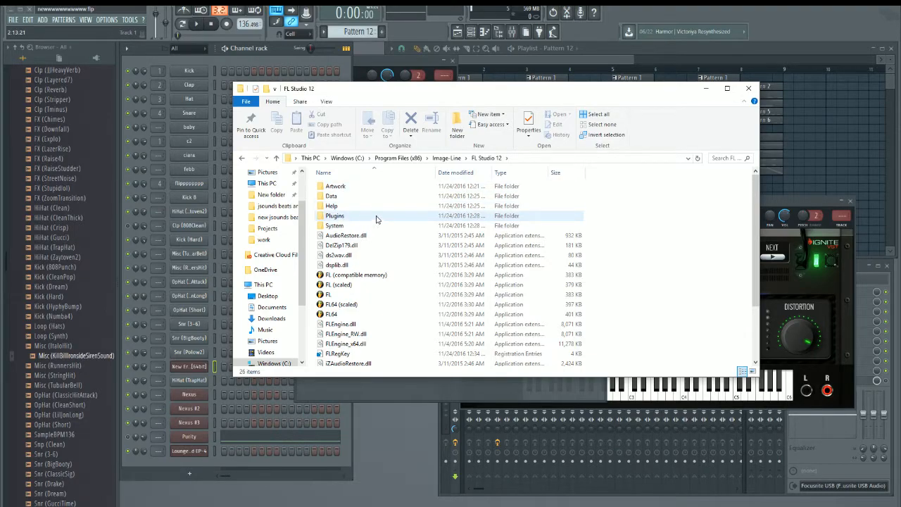
double_click(336, 197)
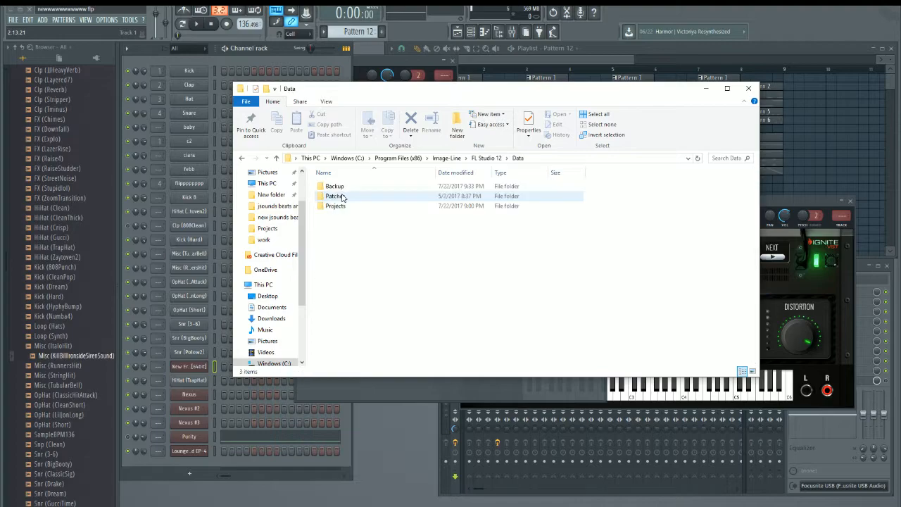
left_click(241, 158)
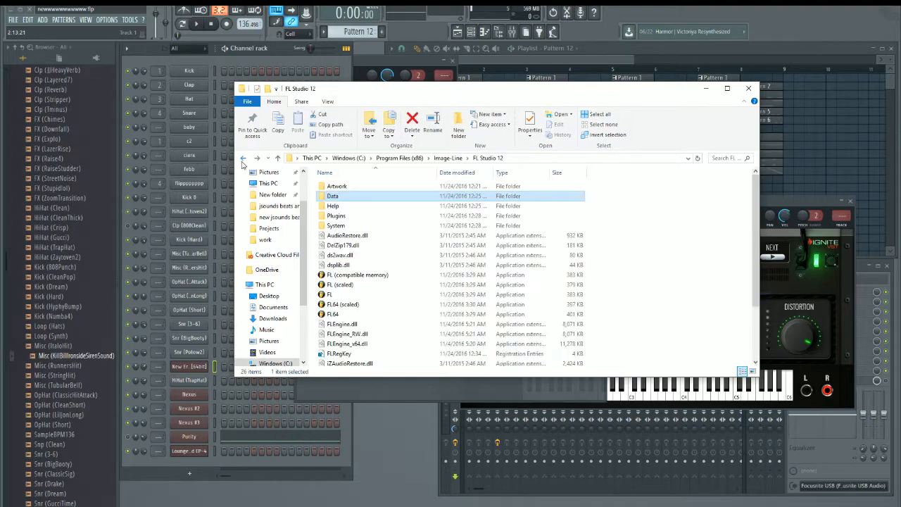
double_click(336, 197)
left_click(243, 157)
left_click(243, 158)
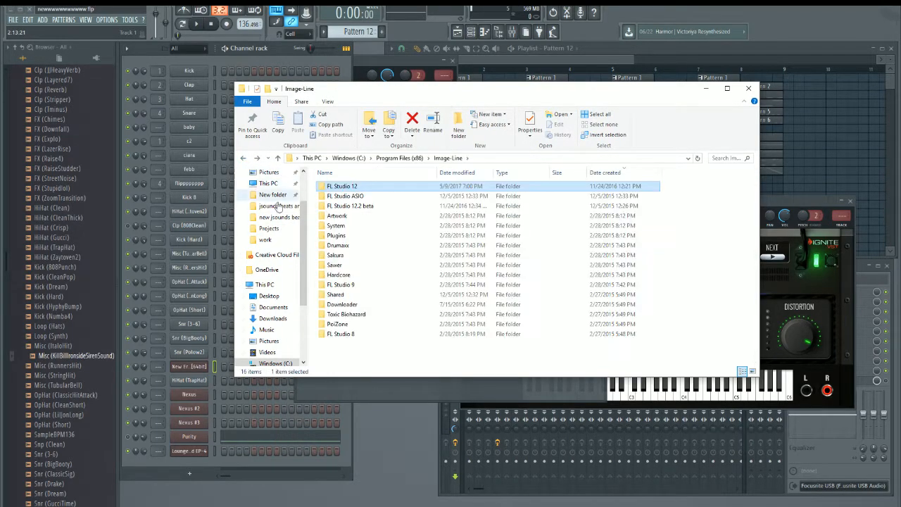
Reopen the FL Studio 12\Data\Backup folder and scroll to the end of its project file list.
double_click(341, 187)
left_click(336, 206)
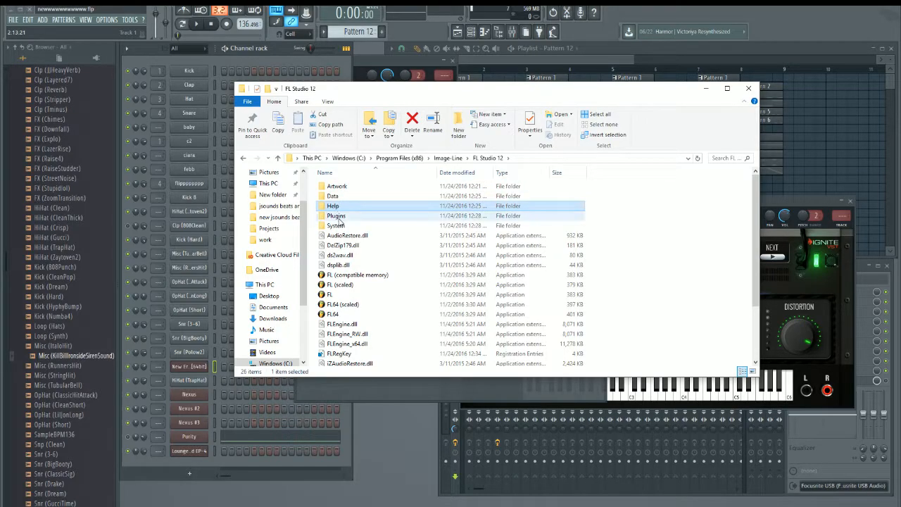
double_click(334, 196)
double_click(335, 186)
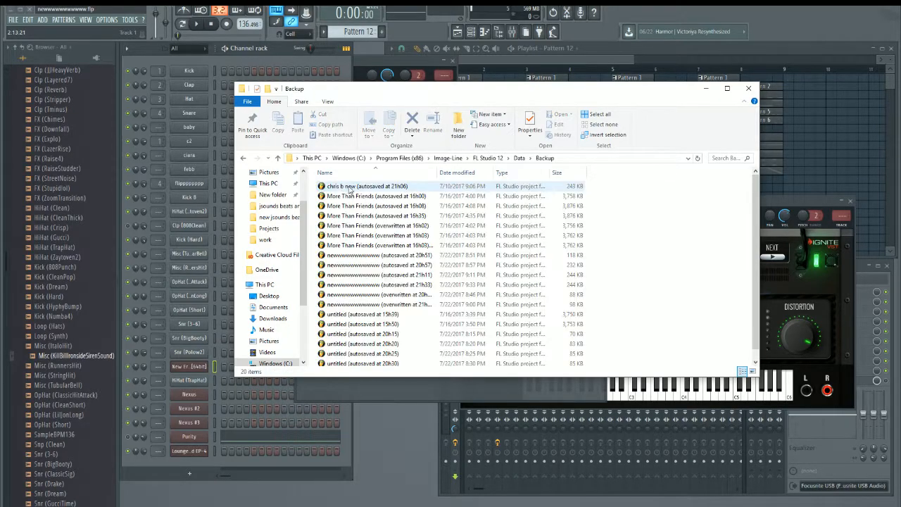
scroll(533, 306, "down", 1)
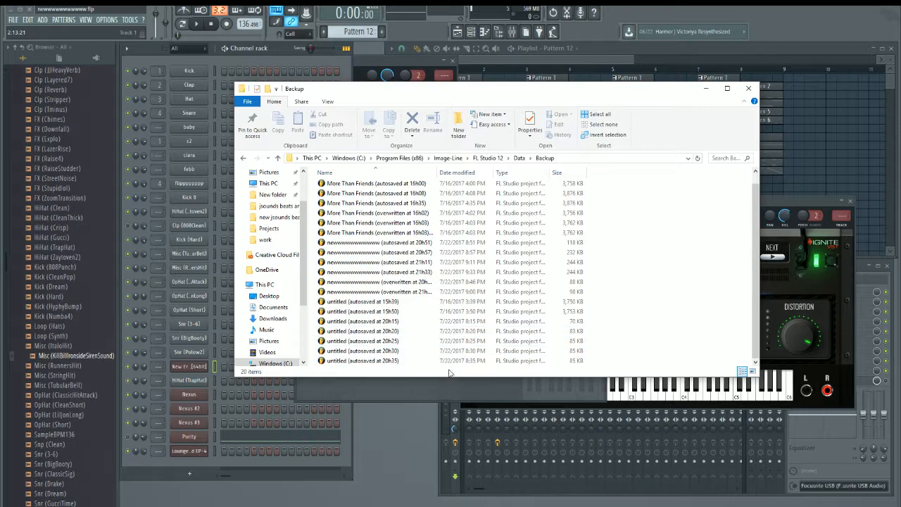
Select the untitled autosaves from 20h35 and 20h15 in the Backup folder, and go back to the Image-Line folder.
left_click(371, 361)
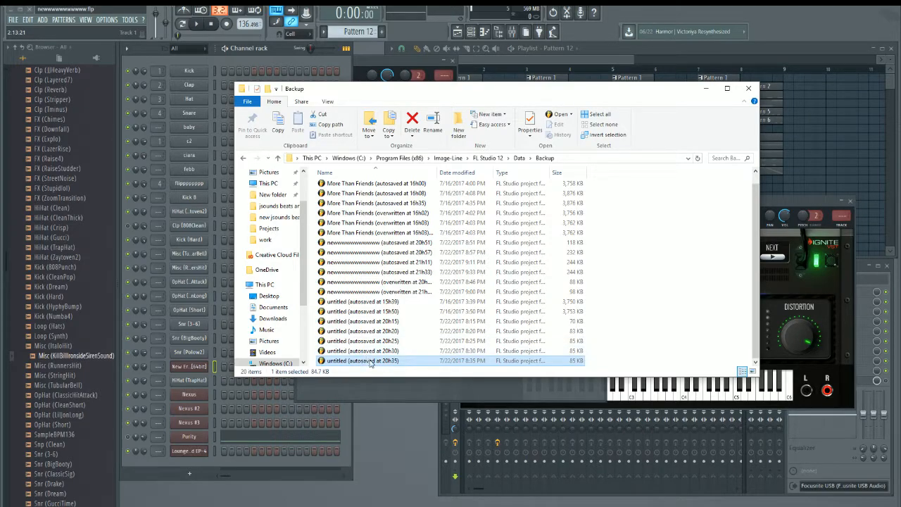
left_click(404, 323)
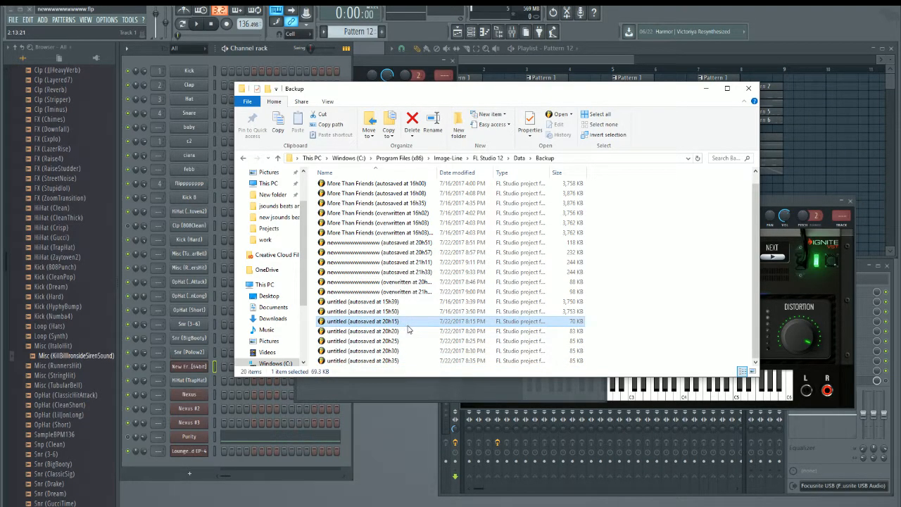
left_click(397, 361)
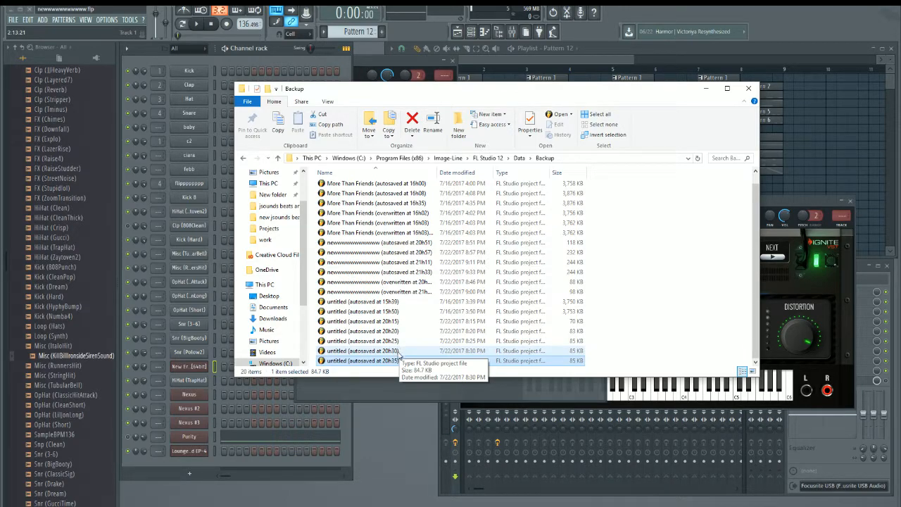
left_click(245, 158)
left_click(245, 157)
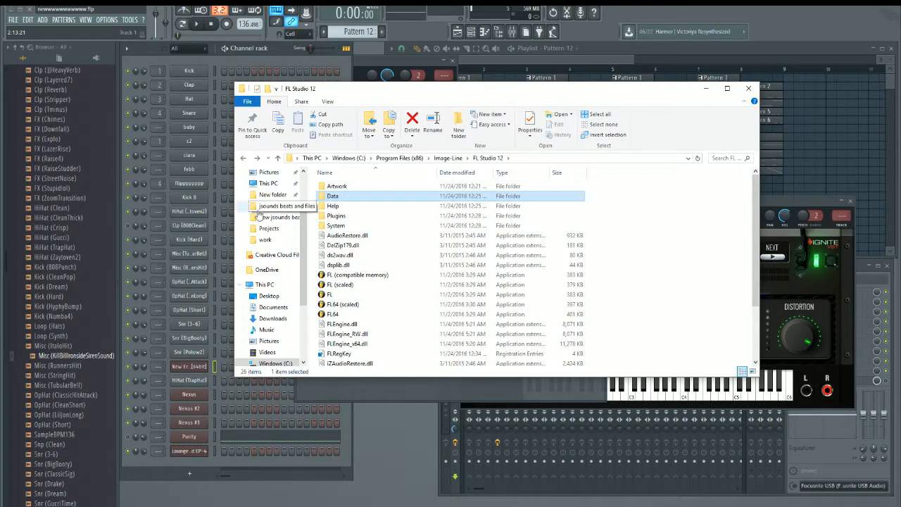
left_click(243, 158)
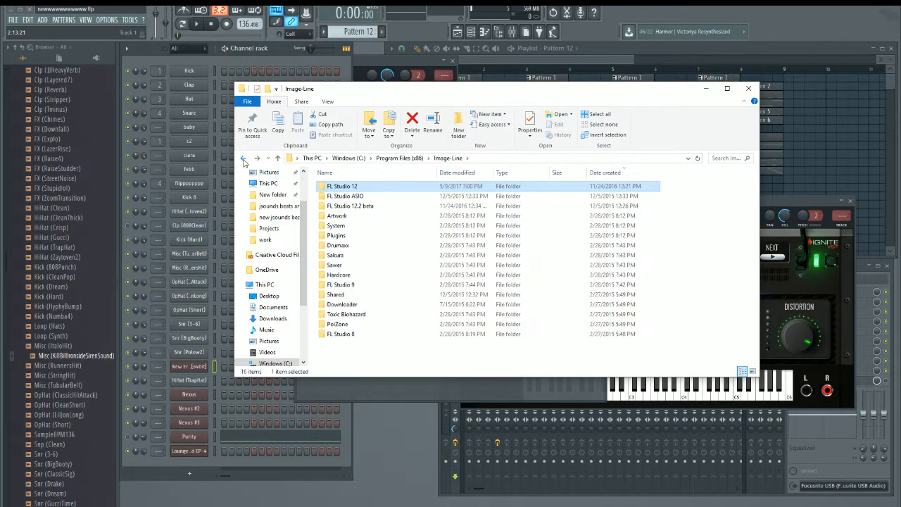
Open the Projects folder inside FL Studio 12\Data to view the saved project files.
double_click(350, 189)
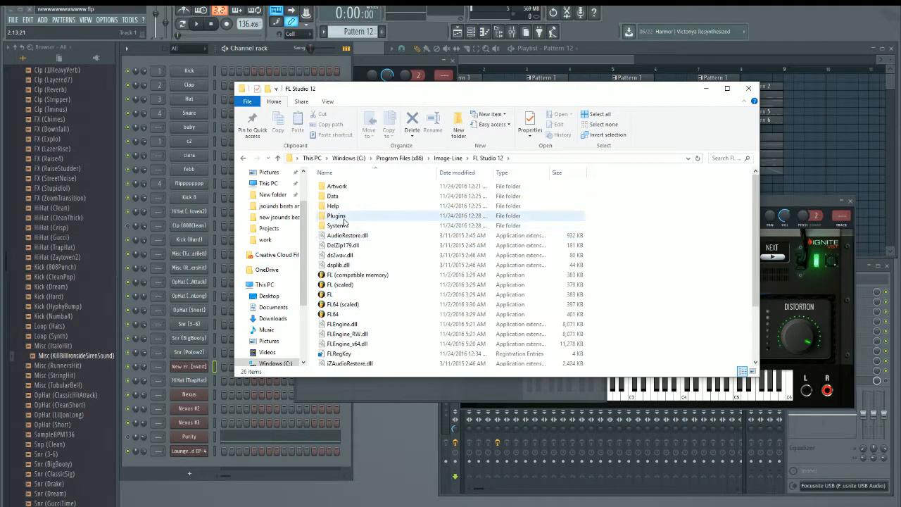
double_click(341, 197)
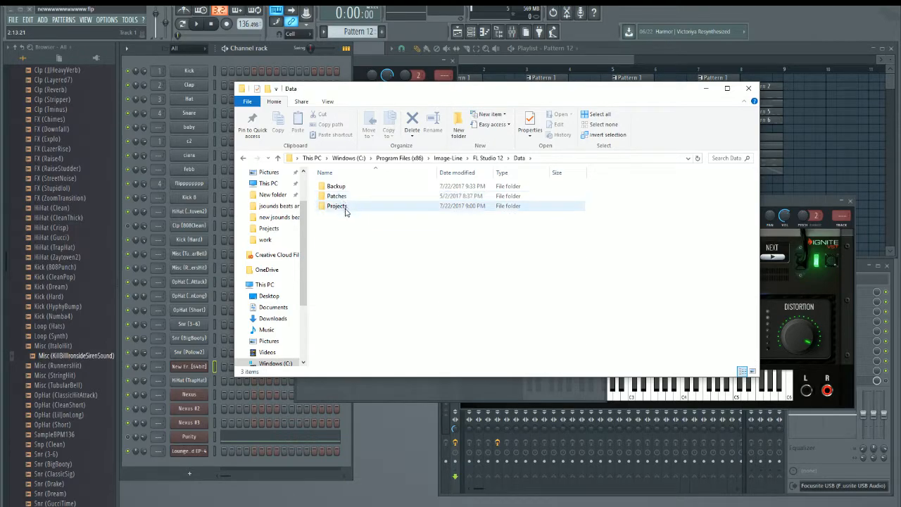
double_click(346, 209)
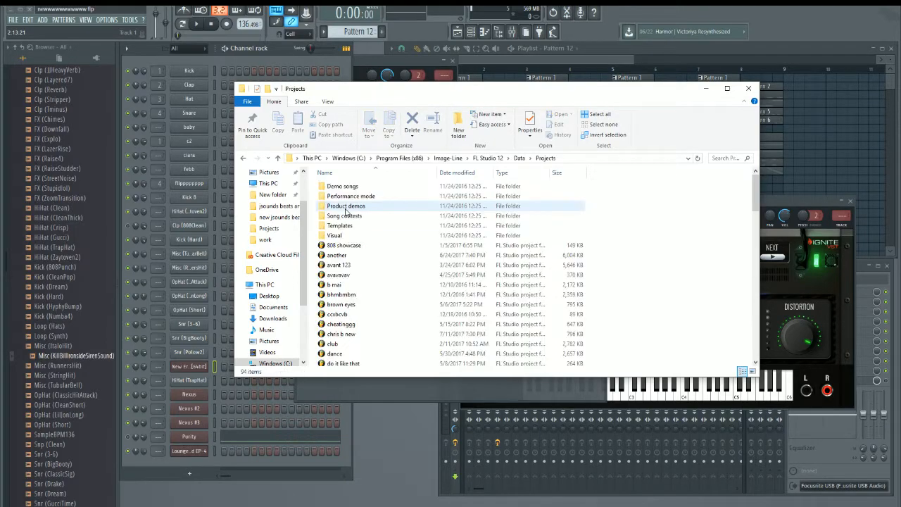
Return to the Data folder and look through the autosaved and overwritten project files in its Backup folder.
left_click(242, 158)
double_click(336, 186)
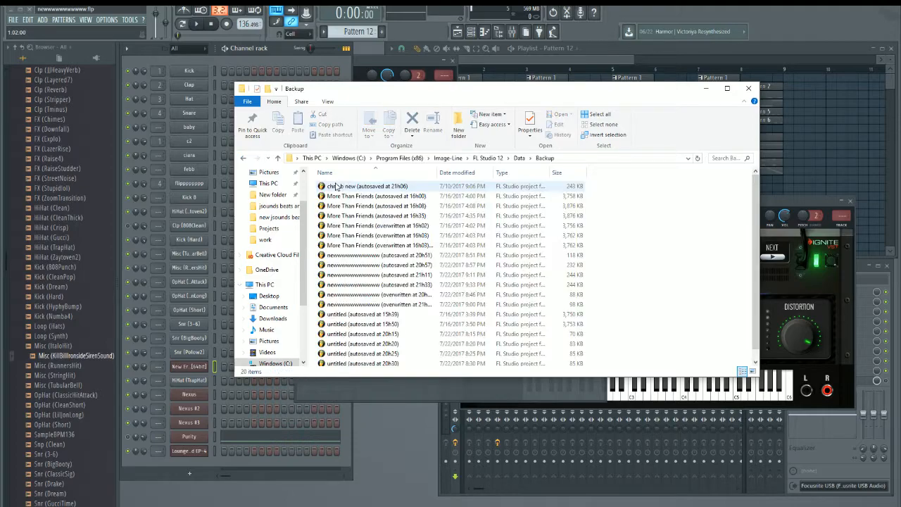
scroll(383, 264, "down", 1)
scroll(384, 264, "up", 1)
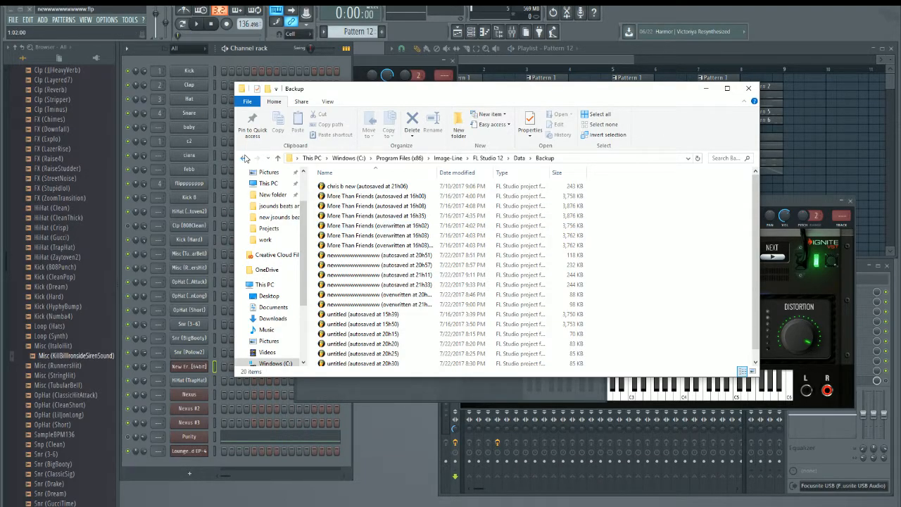
Go back to the Image-Line folder and look through the backups in FL Studio 12.2 beta\Data\Backup.
left_click(243, 158)
left_click(244, 157)
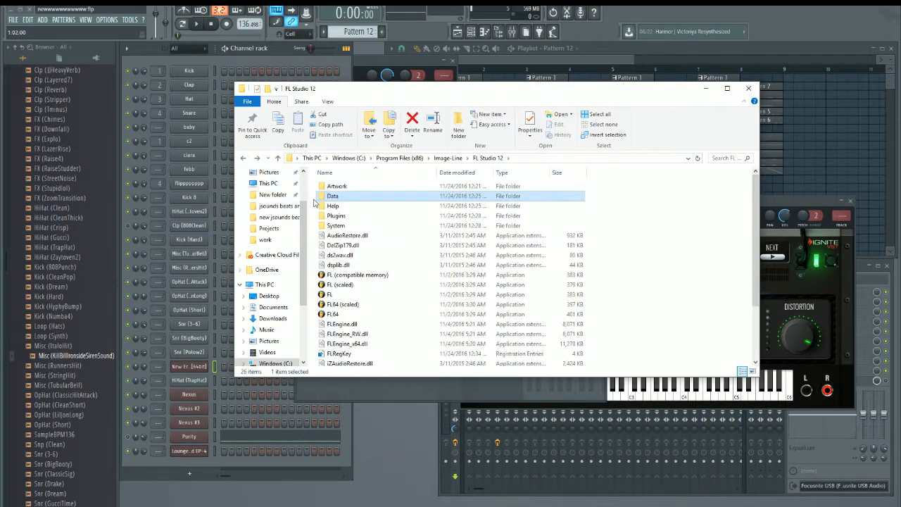
left_click(244, 158)
double_click(363, 204)
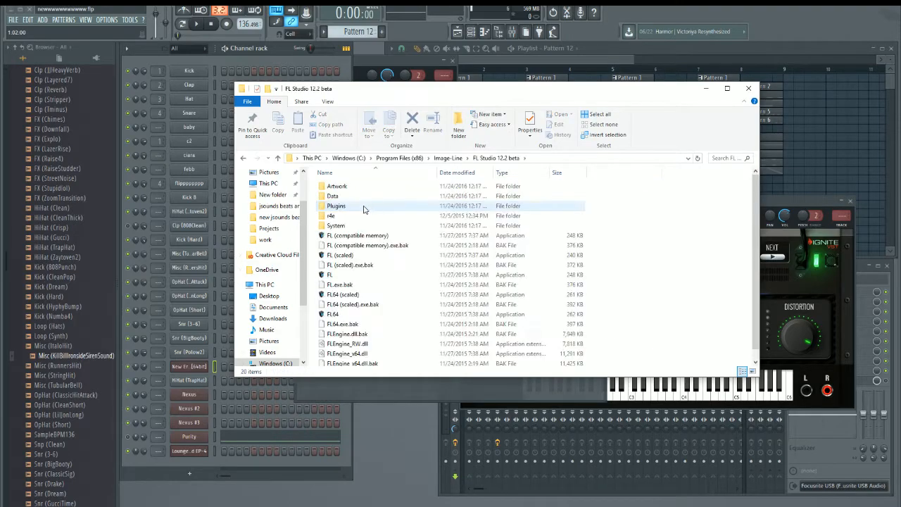
double_click(347, 198)
double_click(342, 187)
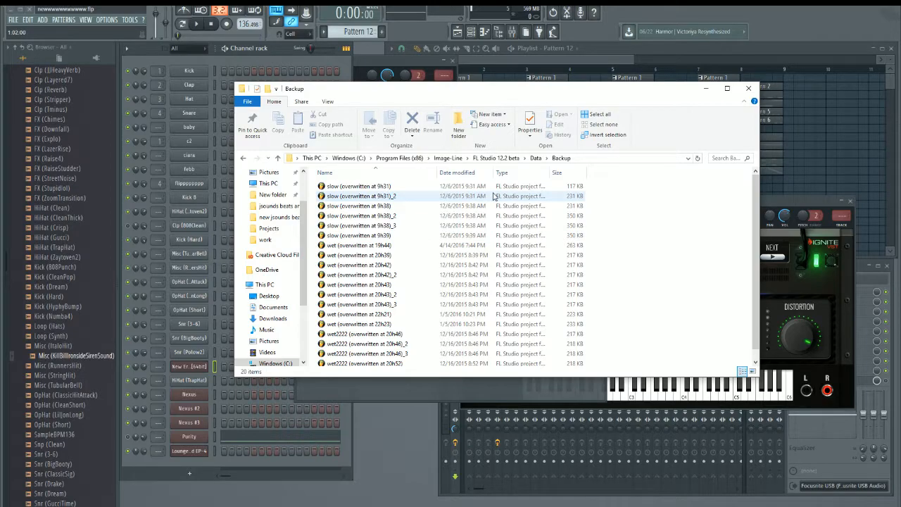
scroll(495, 204, "down", 1)
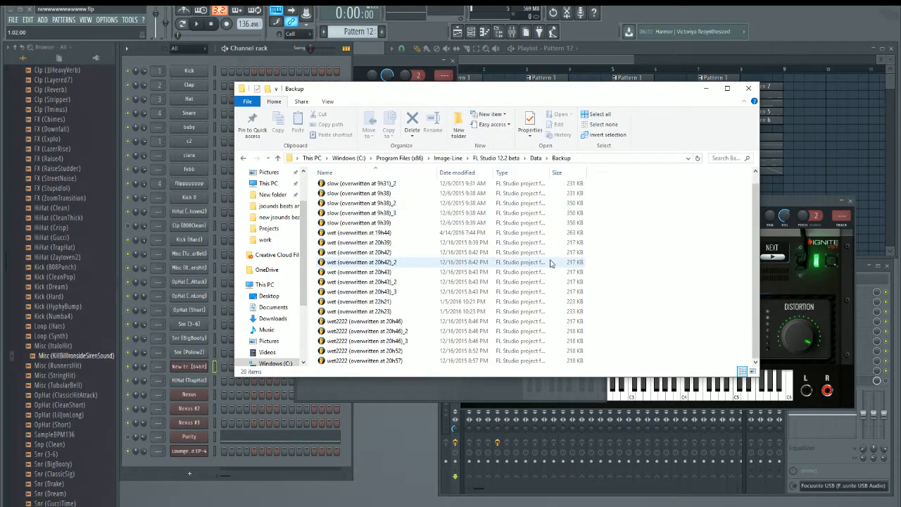
Play the beat in FL Studio for a few seconds and stop playback.
left_click(197, 24)
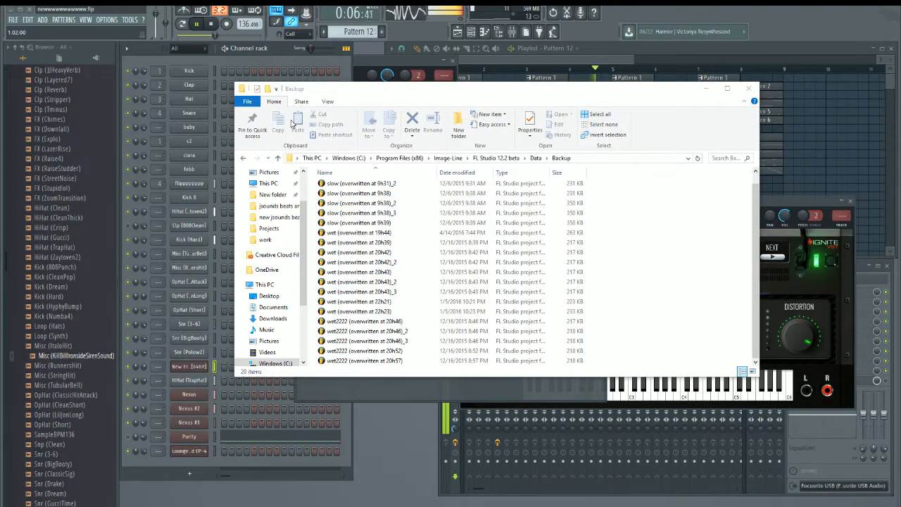
left_click(215, 24)
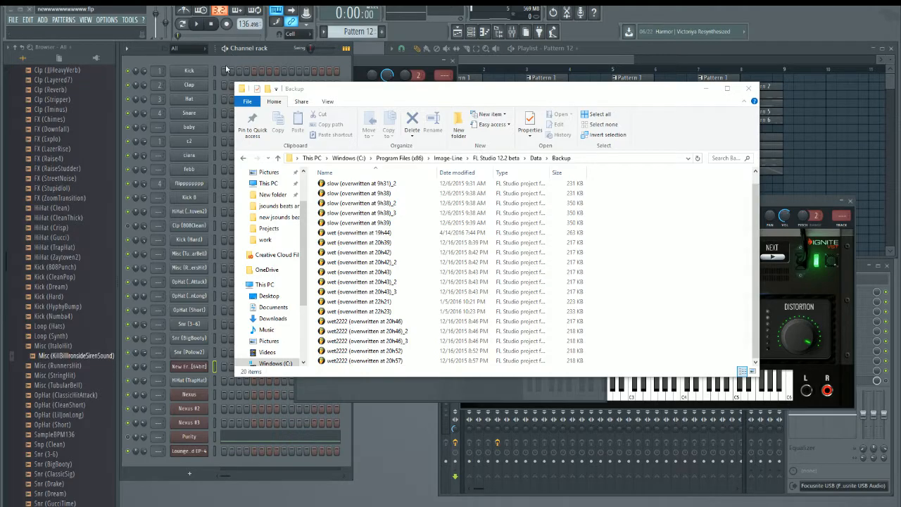
Go back in File Explorer from the FL Studio 12.2 beta Backup folder to Program Files (x86).
left_click(243, 158)
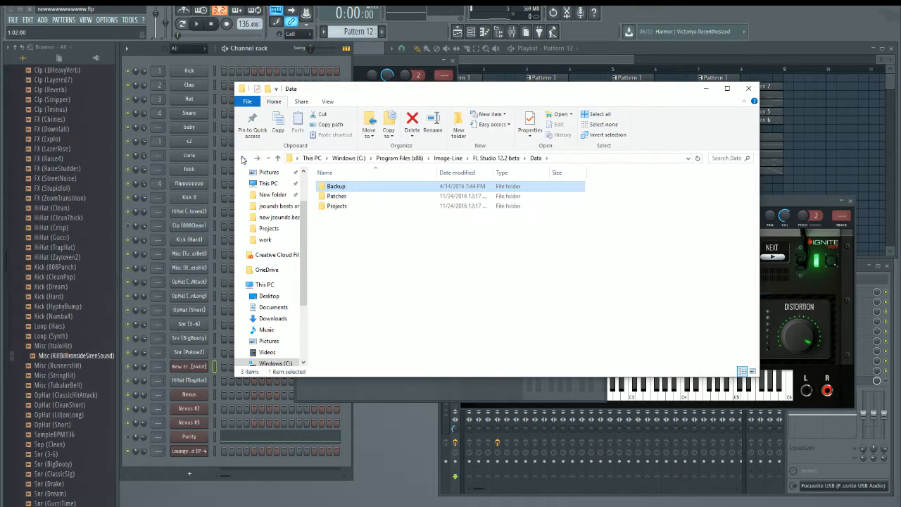
left_click(243, 157)
left_click(242, 158)
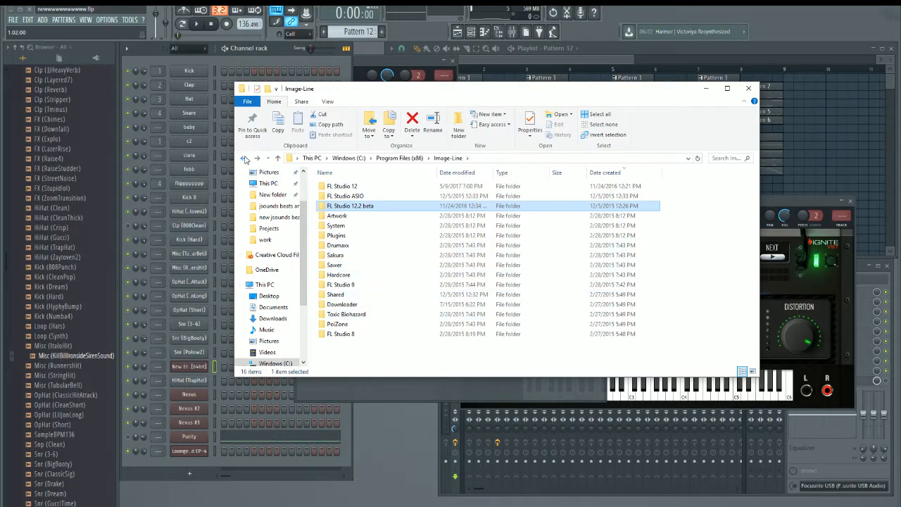
left_click(244, 158)
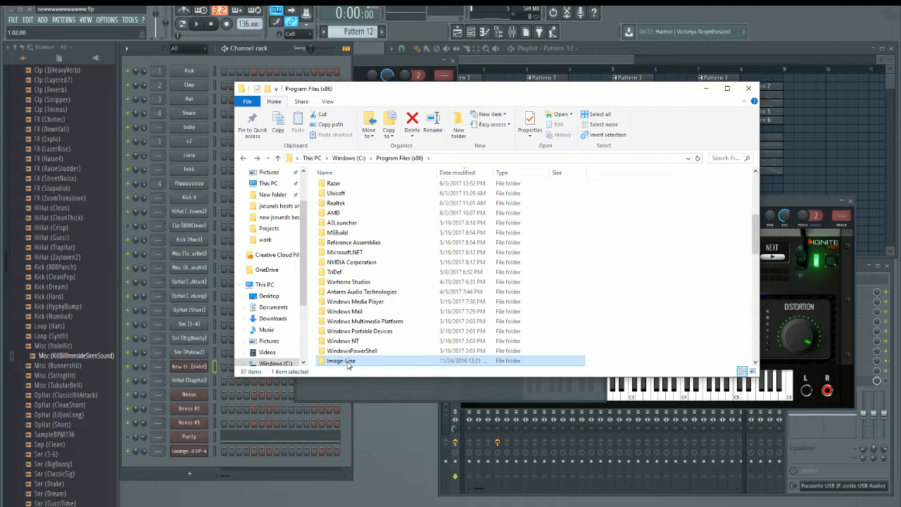
Open Program Files (x86) from the Windows (C:) drive and look through its folders for Image-Line.
left_click(277, 363)
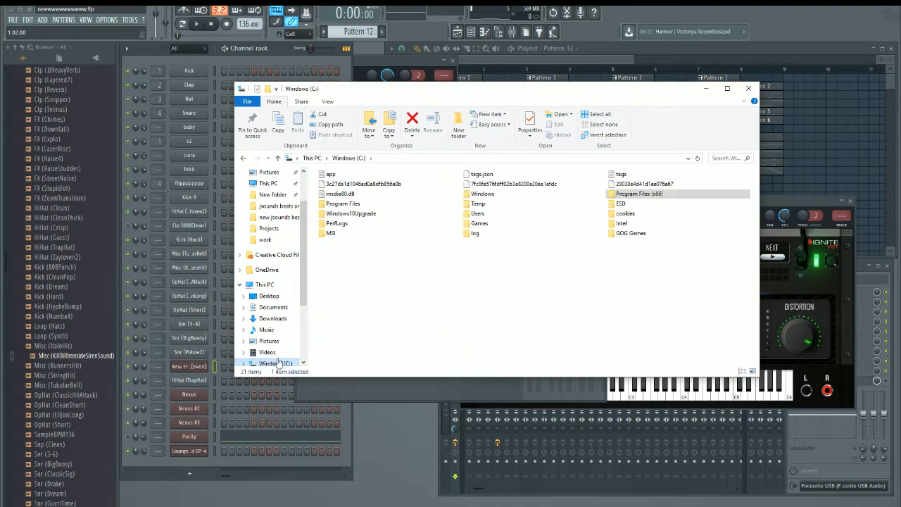
double_click(633, 195)
scroll(461, 260, "down", 5)
scroll(461, 261, "up", 3)
scroll(384, 292, "up", 3)
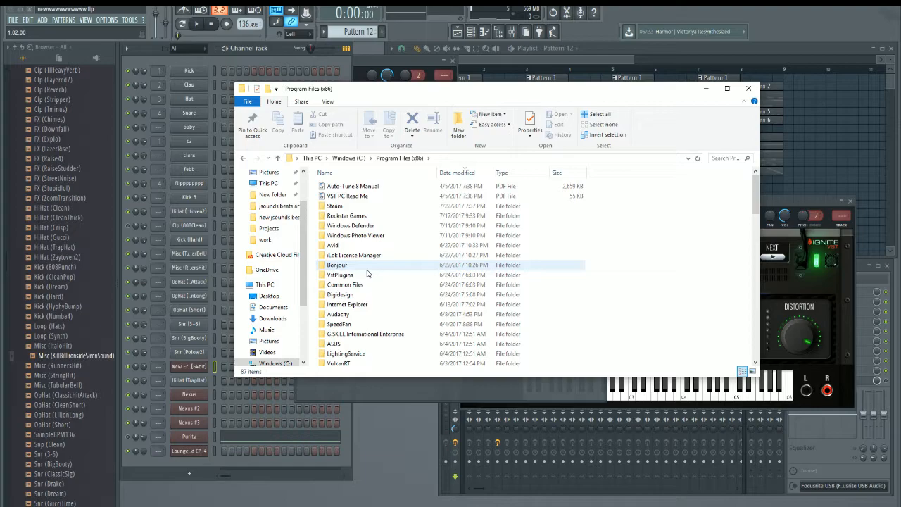
scroll(380, 253, "down", 1)
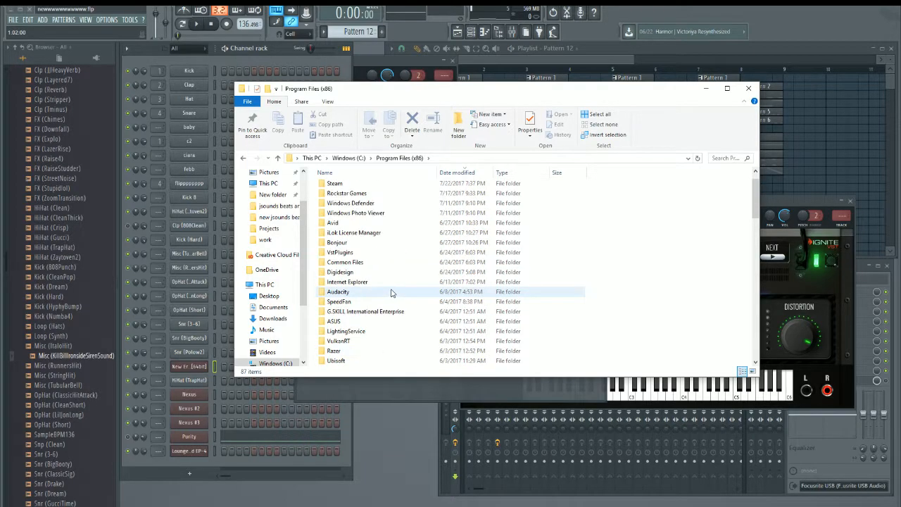
scroll(386, 289, "down", 5)
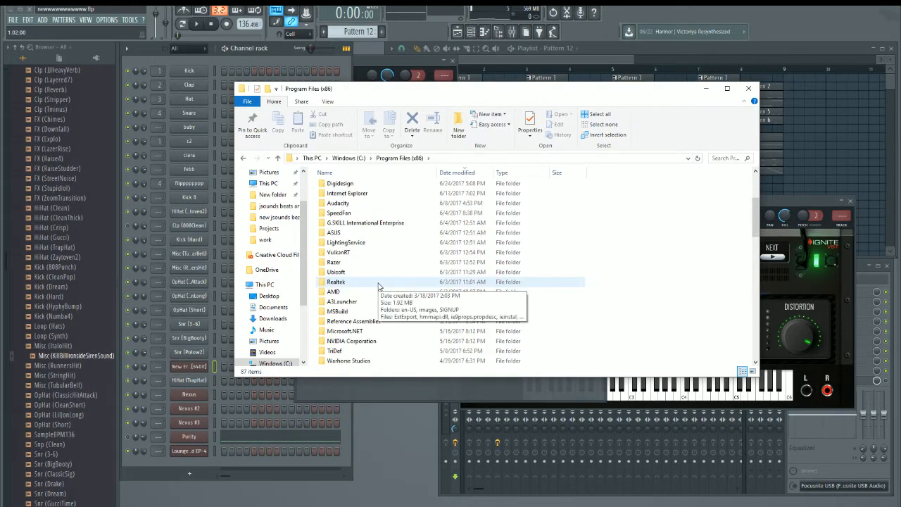
scroll(378, 284, "up", 6)
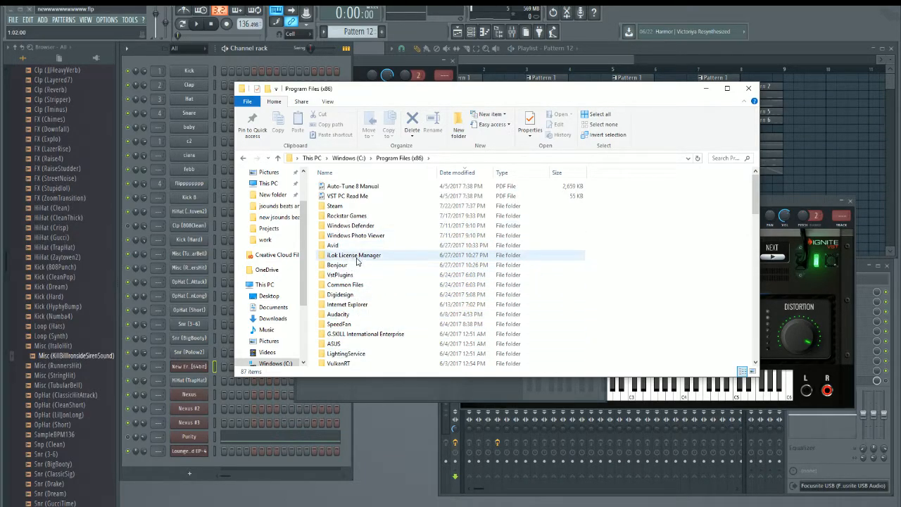
scroll(384, 284, "down", 3)
scroll(394, 286, "up", 3)
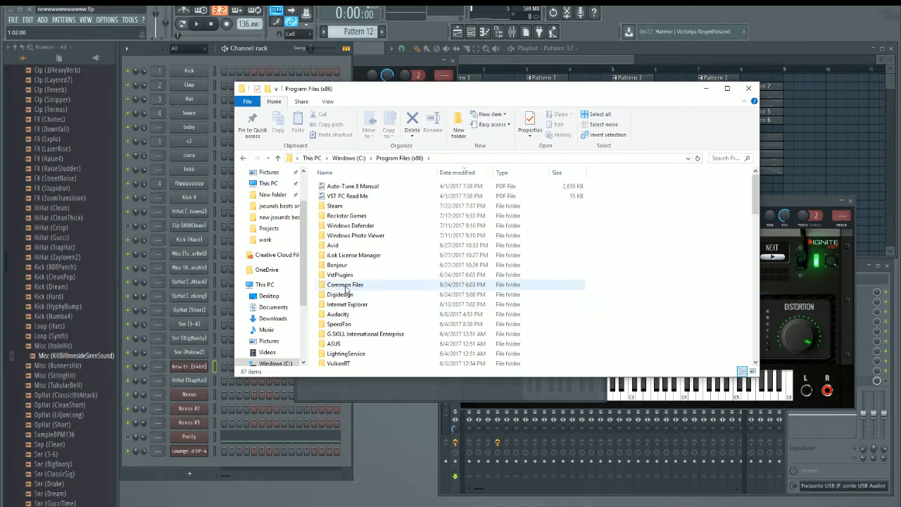
scroll(376, 245, "down", 4)
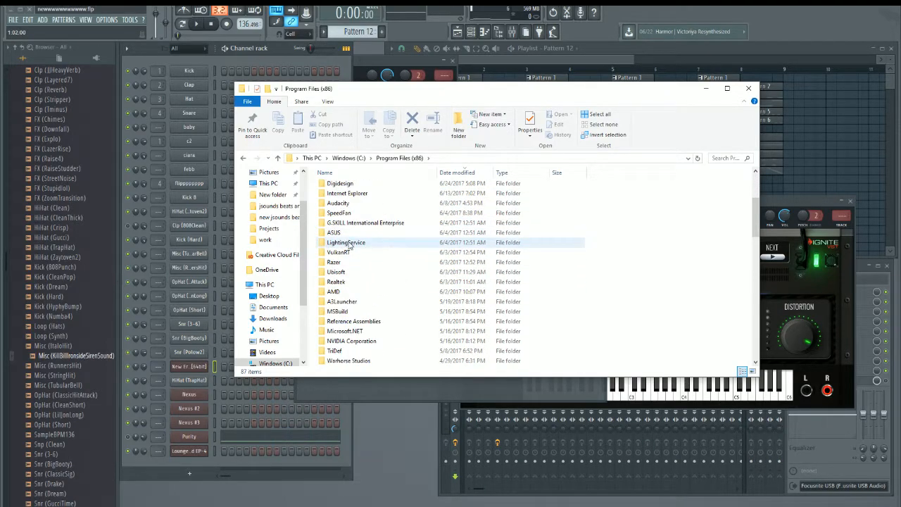
scroll(352, 245, "up", 4)
scroll(359, 245, "down", 10)
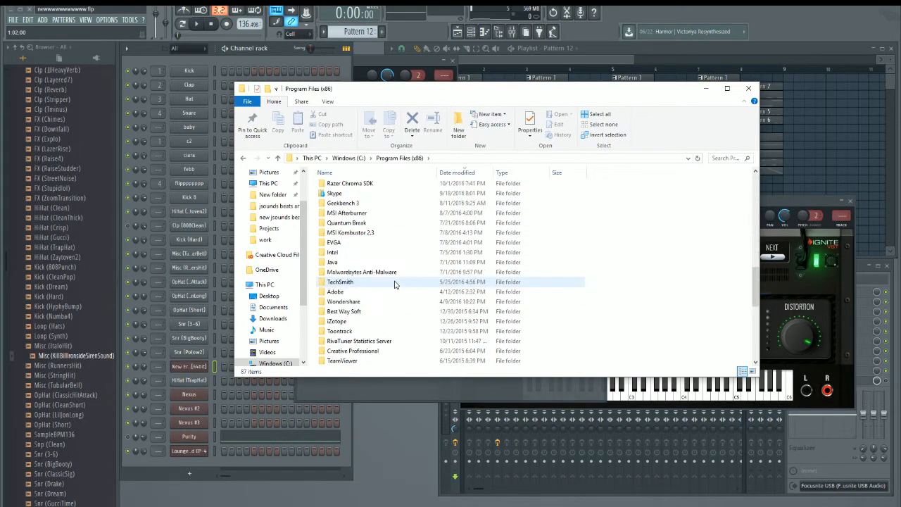
scroll(412, 240, "up", 10)
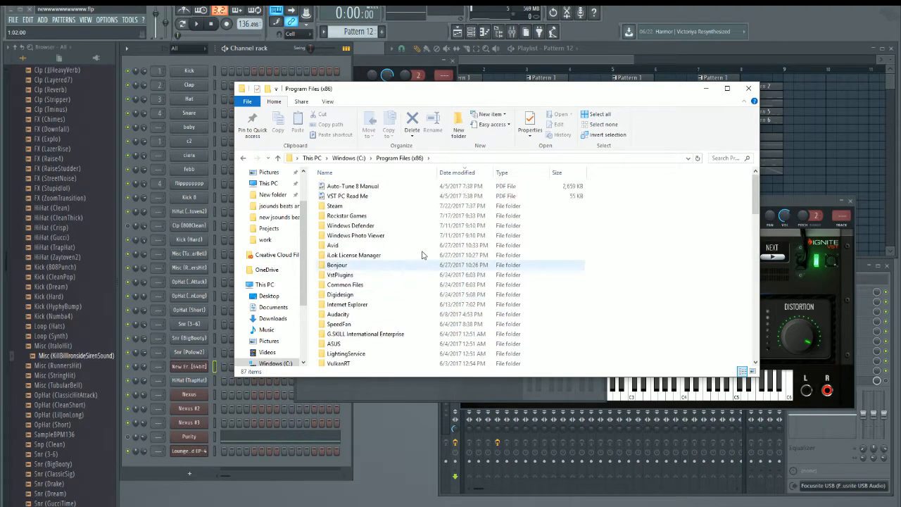
Sort the Program Files (x86) folders by name and open the Image-Line folder.
left_click(382, 173)
scroll(416, 257, "down", 5)
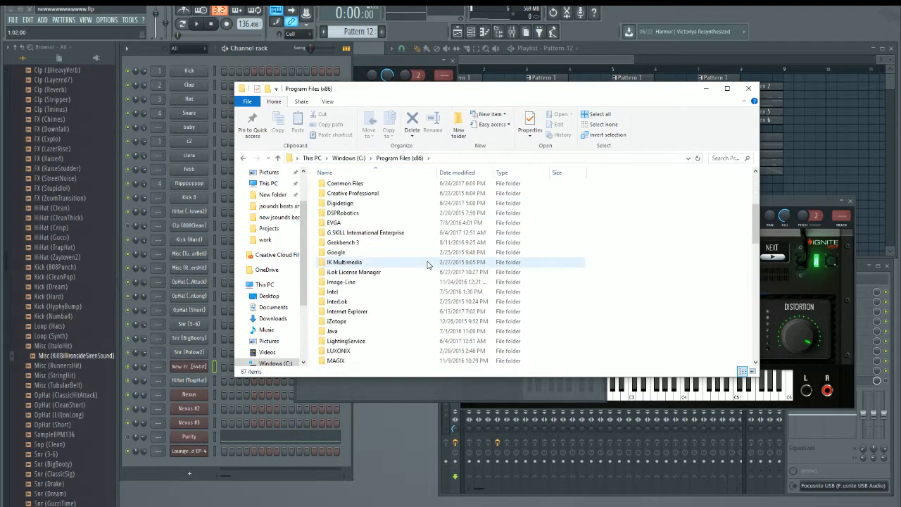
double_click(355, 283)
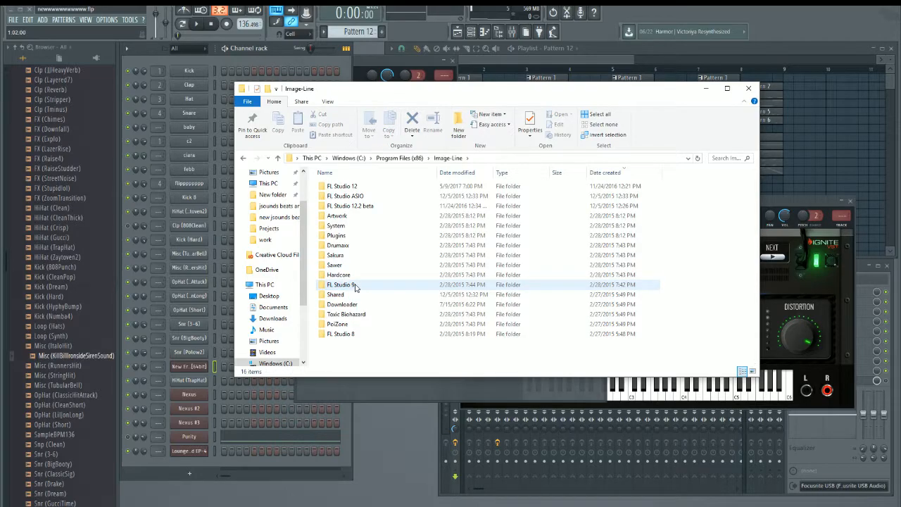
Open FL Studio 12\Data\Backup from the Image-Line folder and view the end of its project file list.
double_click(345, 188)
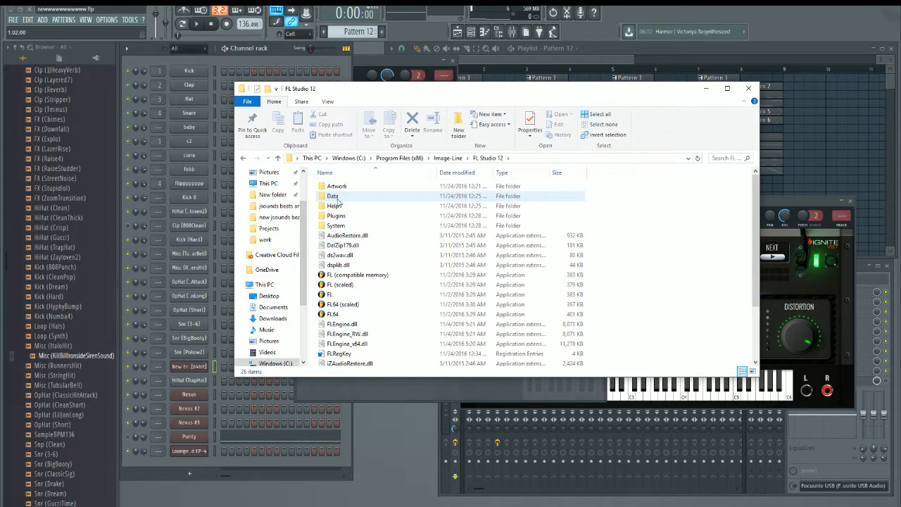
double_click(338, 198)
double_click(340, 187)
scroll(373, 232, "down", 1)
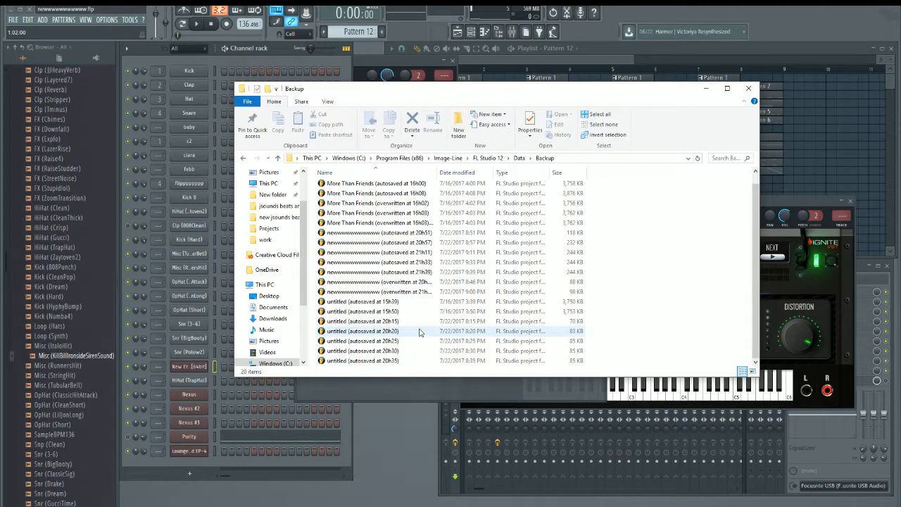
Switch back to FL Studio and view the MIDI settings followed by the Audio settings.
key("alt+Tab")
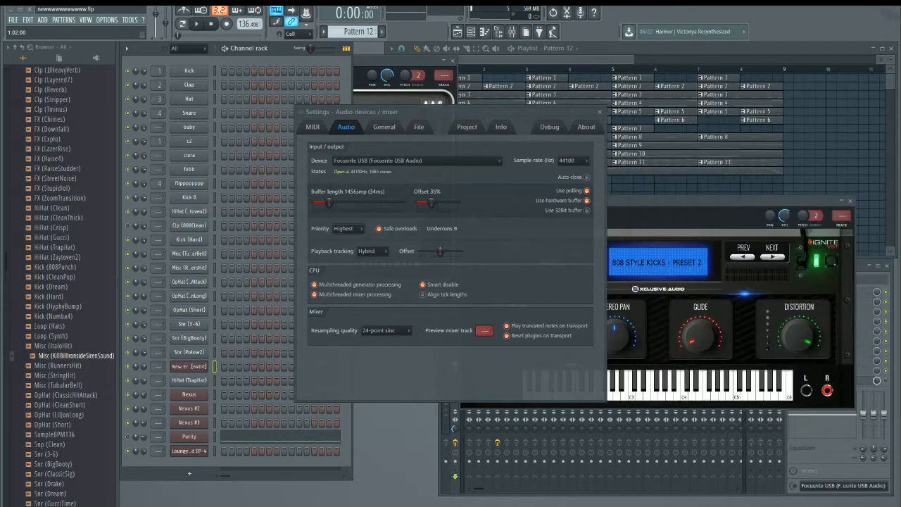
left_click(313, 128)
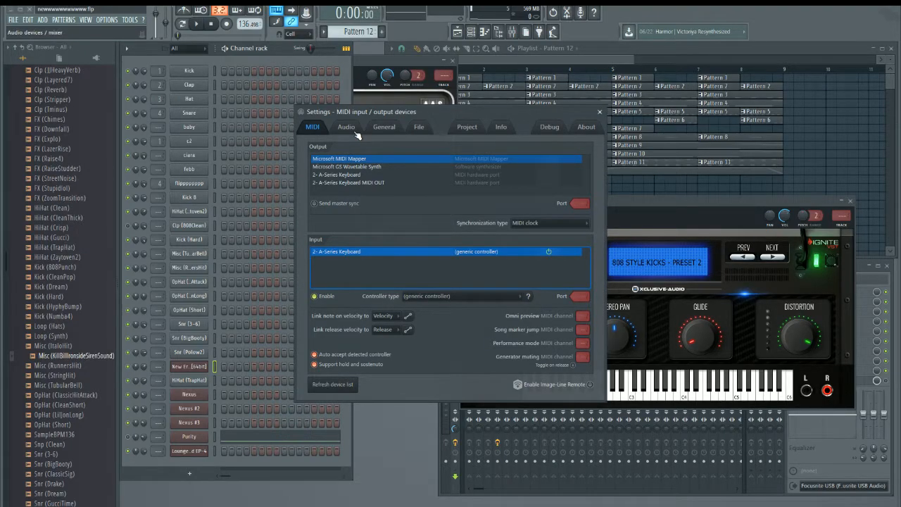
left_click(355, 131)
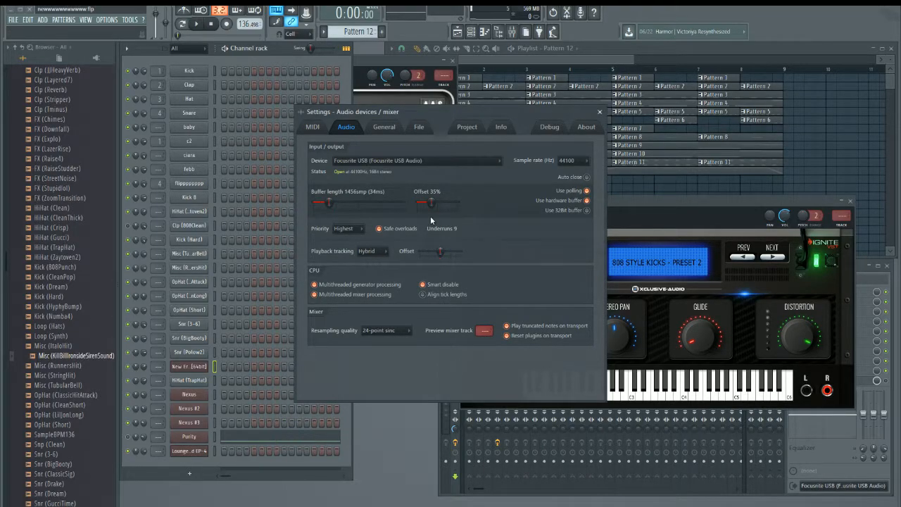
Review the General settings with the Advanced section expanded, followed by the File, Project, Info, Debug, About and MIDI settings.
left_click(384, 127)
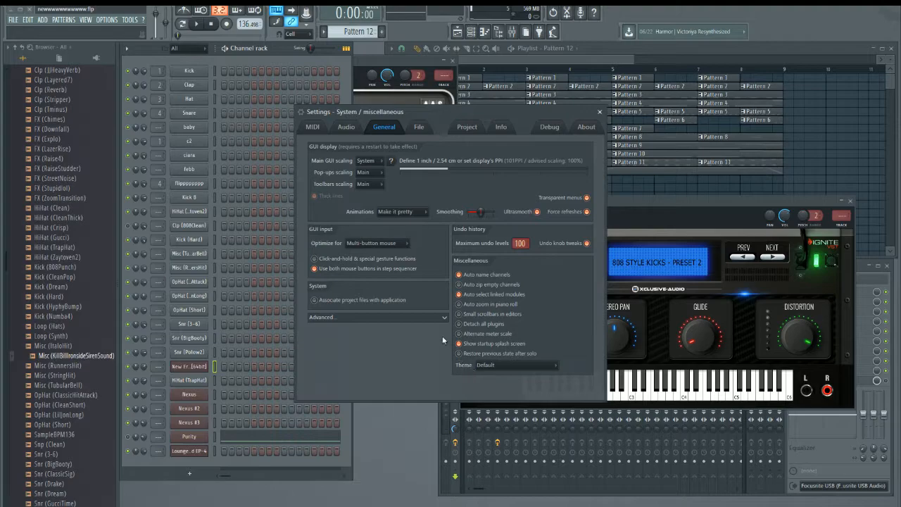
left_click(343, 318)
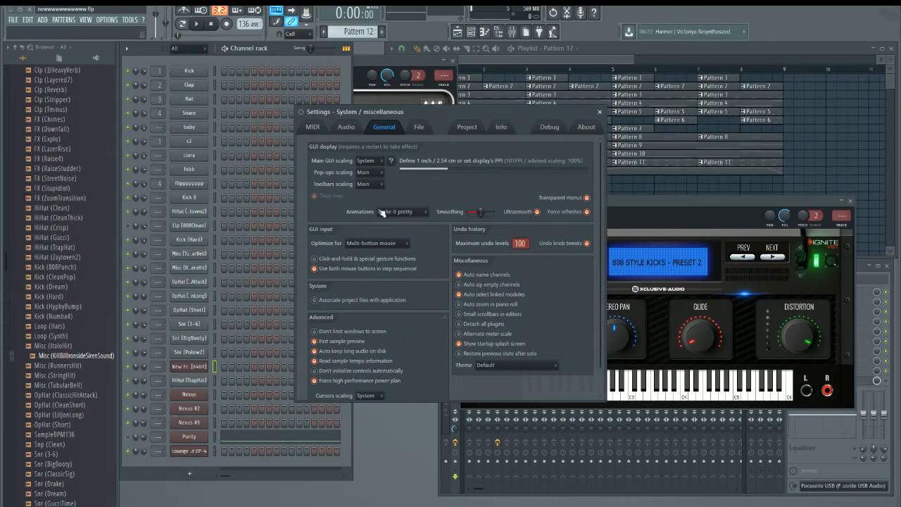
left_click(418, 127)
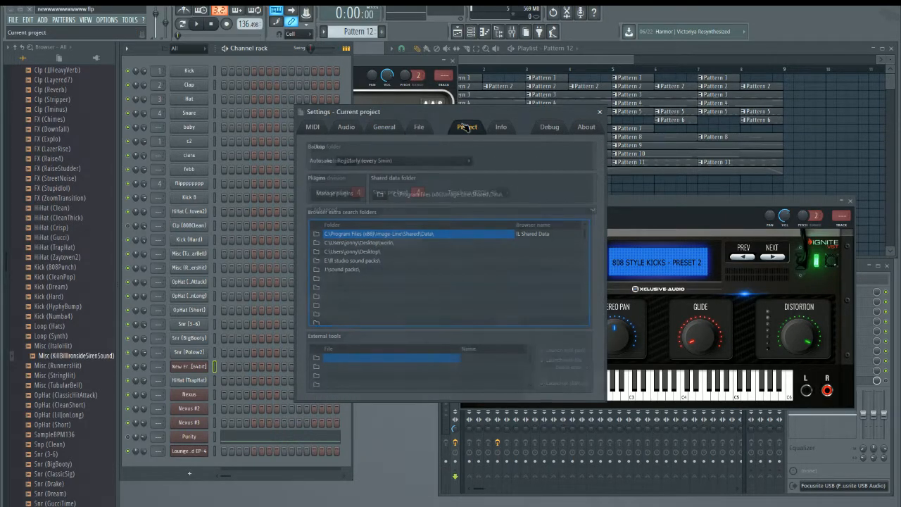
left_click(466, 127)
left_click(502, 132)
left_click(552, 131)
left_click(589, 128)
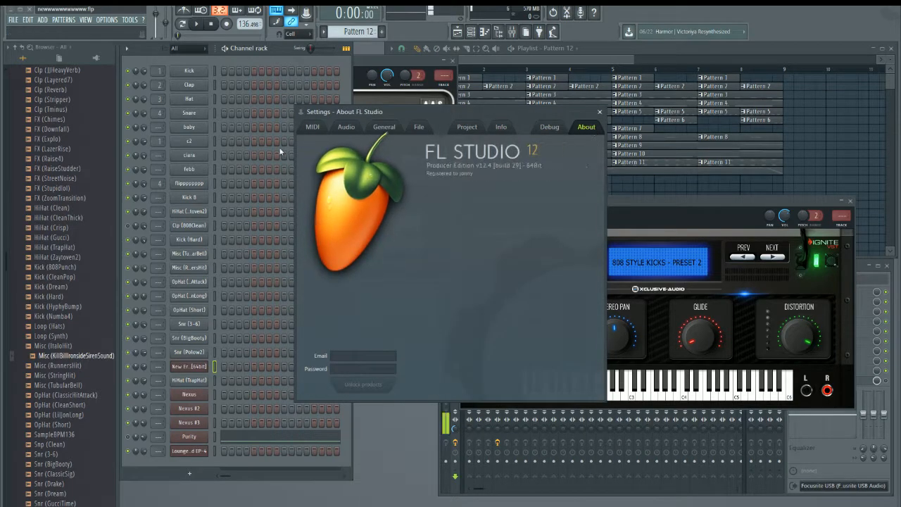
left_click(310, 128)
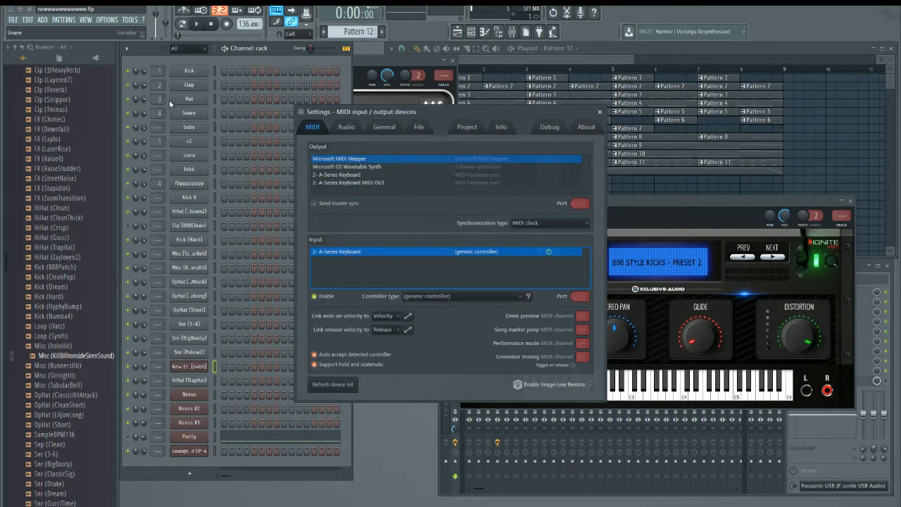
left_click(11, 19)
left_click(29, 19)
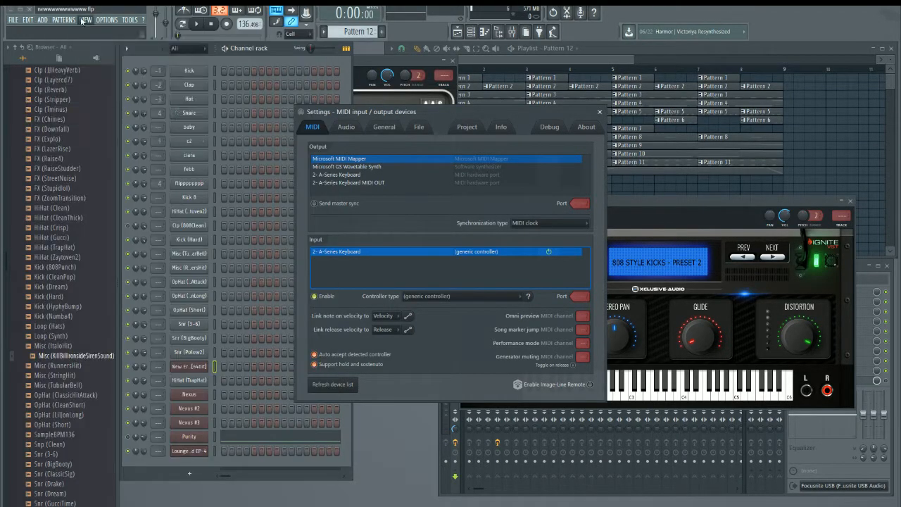
left_click(101, 20)
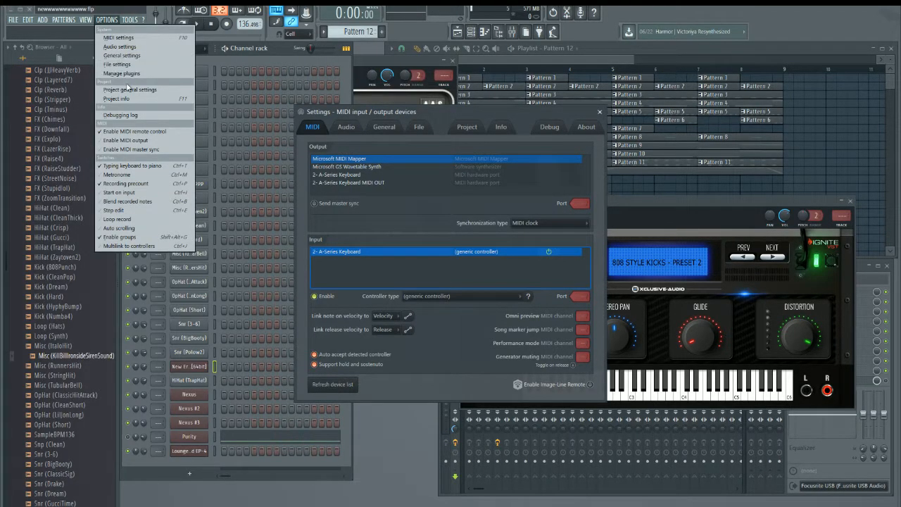
mouse_move(133, 21)
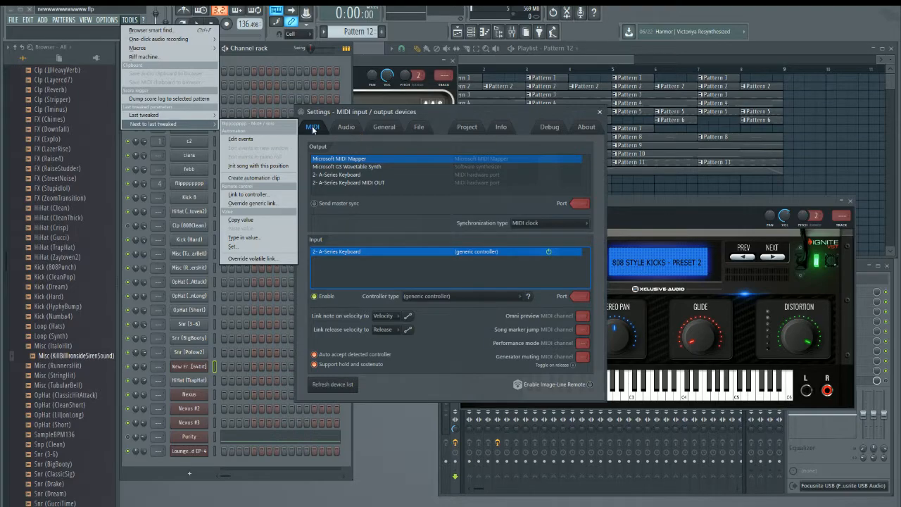
Examine the audio device and mixer settings, then the General system settings.
left_click(346, 128)
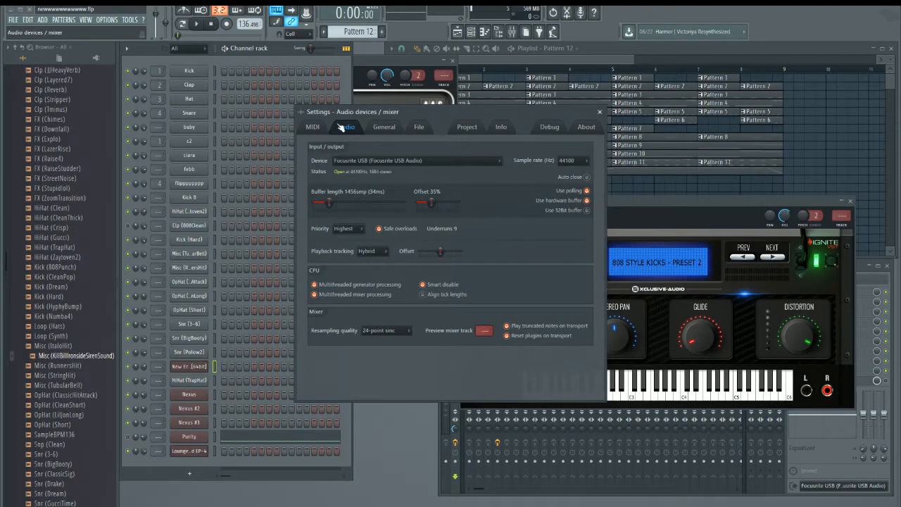
left_click(385, 127)
left_click(339, 126)
left_click(385, 127)
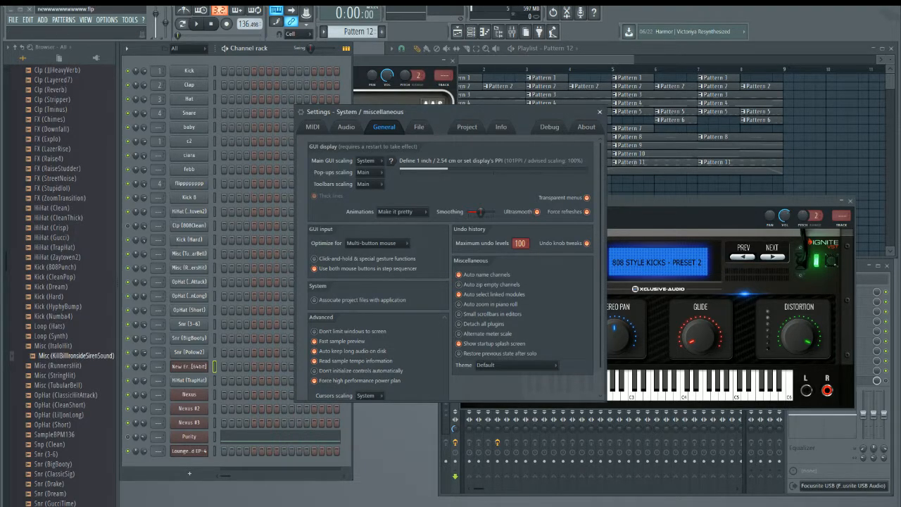
Switch to File Explorer and look through the autosaved and overwritten project files in the FL Studio 12 Backup folder.
left_click_drag(900, 113, 429, 127)
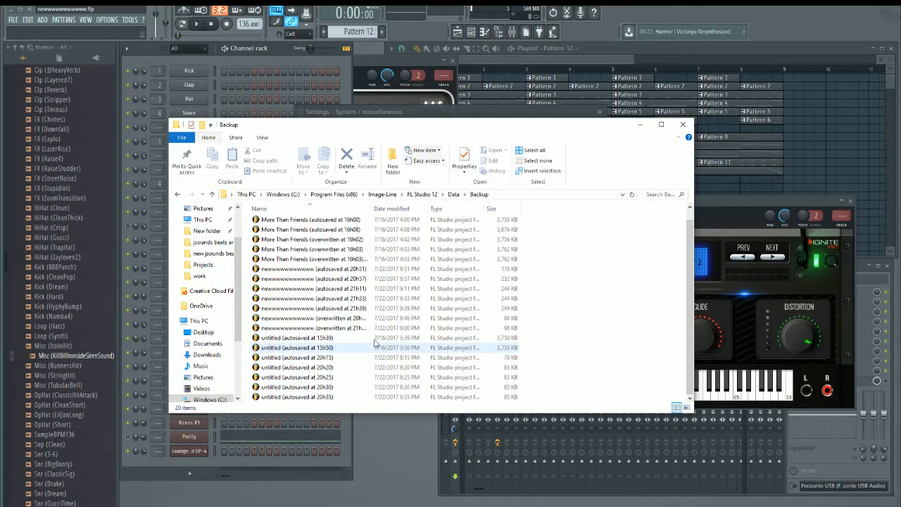
scroll(395, 308, "up", 1)
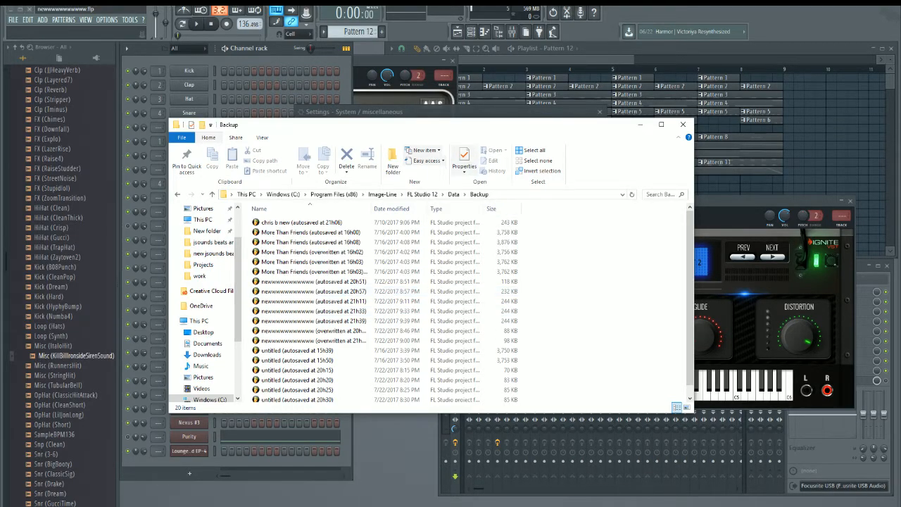
scroll(391, 312, "down", 1)
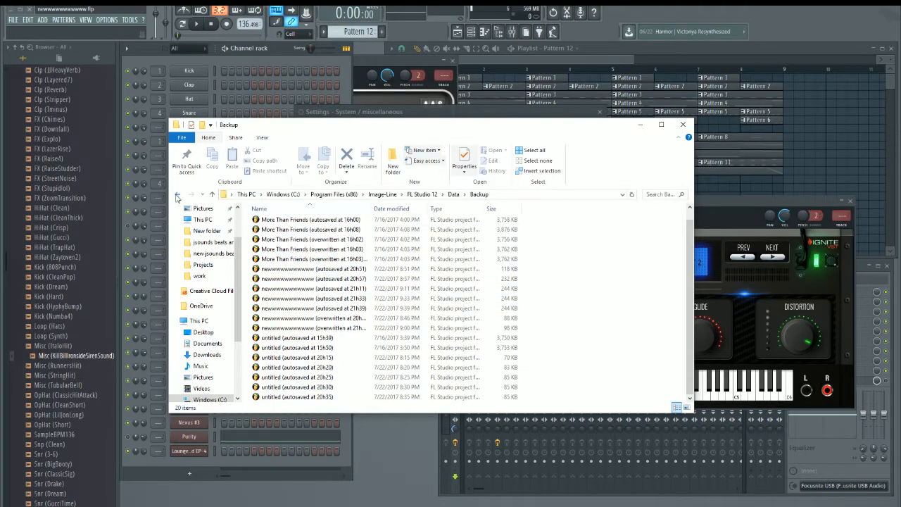
Go back to the Image-Line folder, open FL Studio 12.2 beta\Data\Backup and look through its project files.
left_click(178, 196)
left_click(178, 196)
left_click(177, 197)
double_click(263, 242)
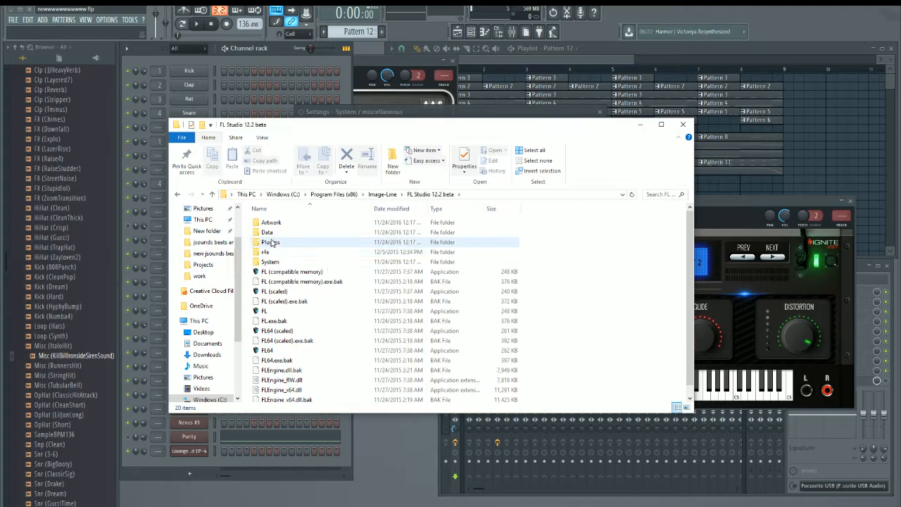
double_click(266, 233)
double_click(268, 223)
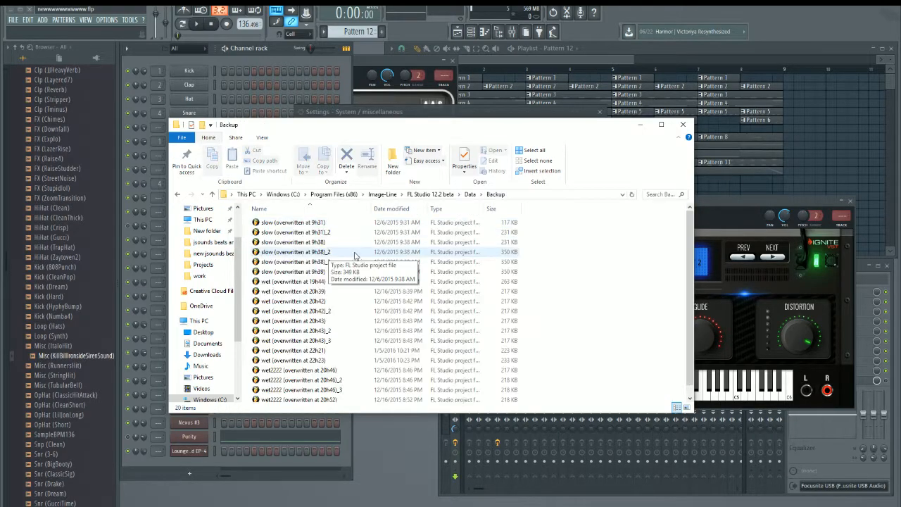
scroll(356, 257, "down", 1)
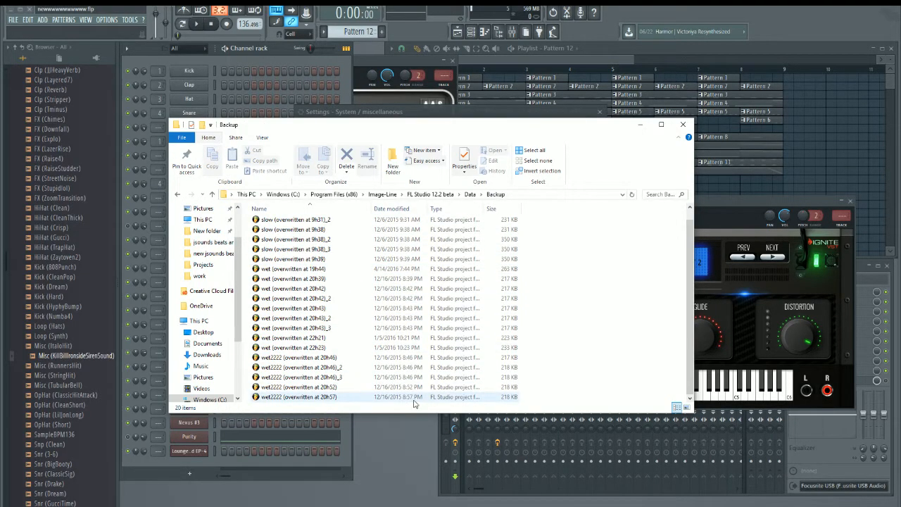
scroll(415, 402, "up", 1)
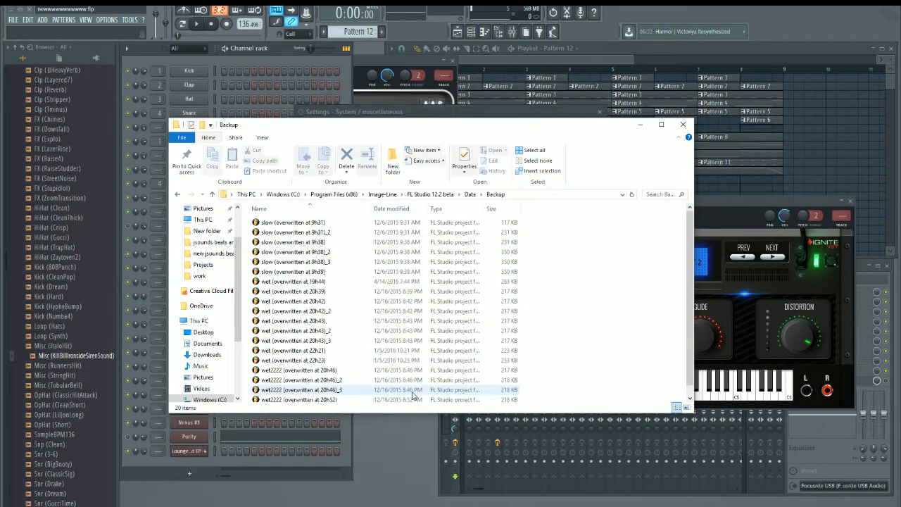
Return to the Image-Line folder and open FL Studio 12\Data\Backup.
left_click(178, 195)
left_click(178, 196)
left_click(178, 195)
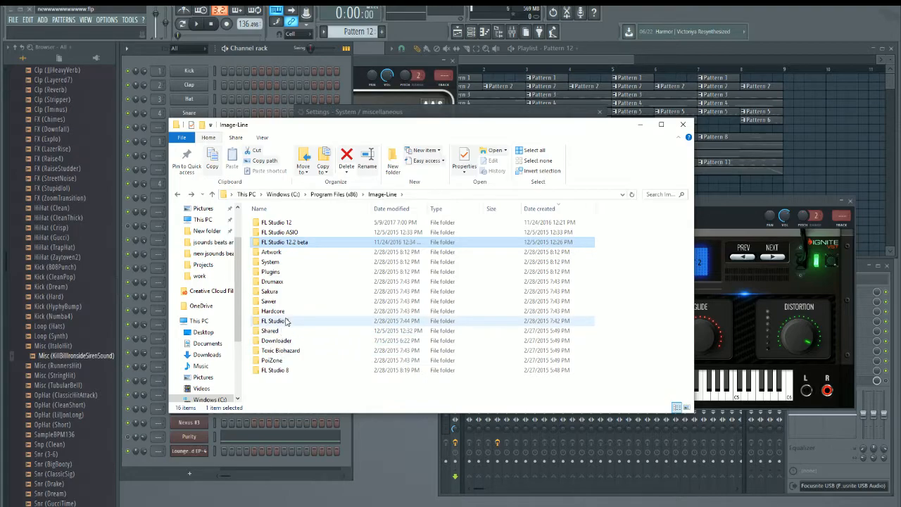
double_click(286, 221)
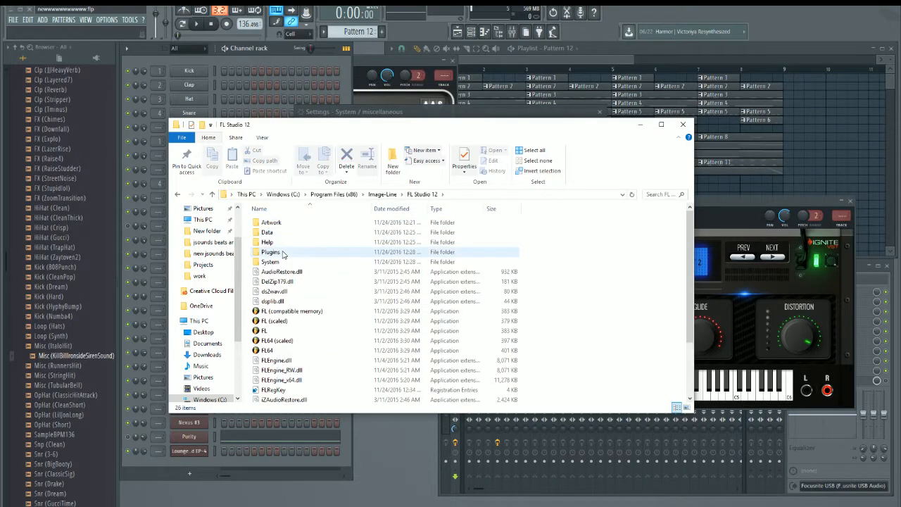
left_click(281, 231)
double_click(281, 232)
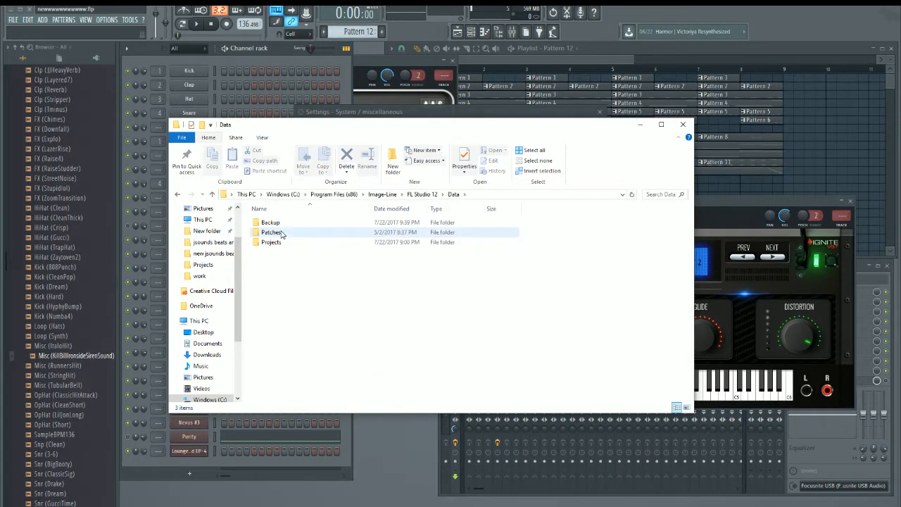
double_click(276, 222)
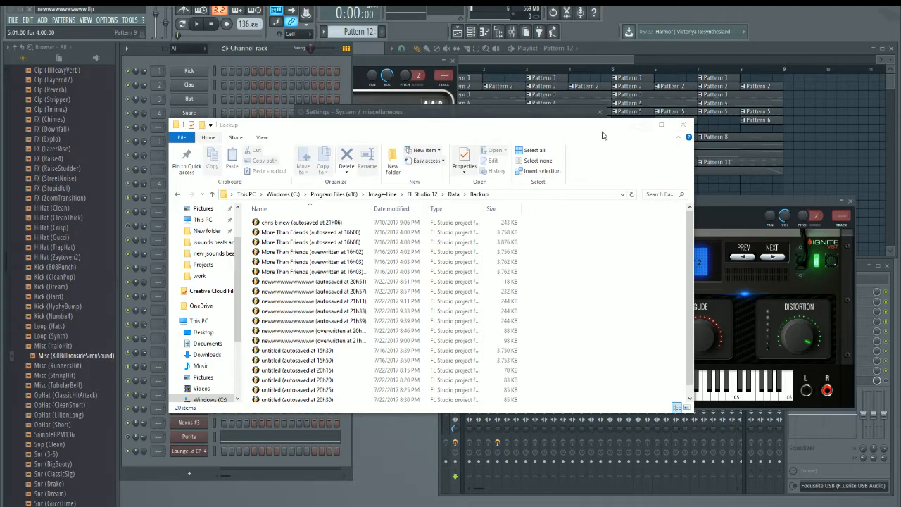
Close the Backup folder window and view the File, Project, Info, Debug and About settings in FL Studio.
left_click(688, 127)
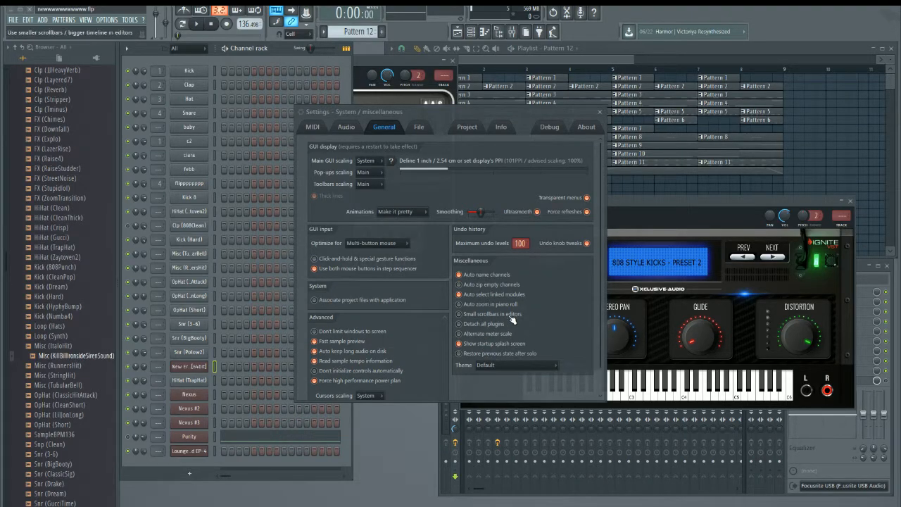
left_click(419, 127)
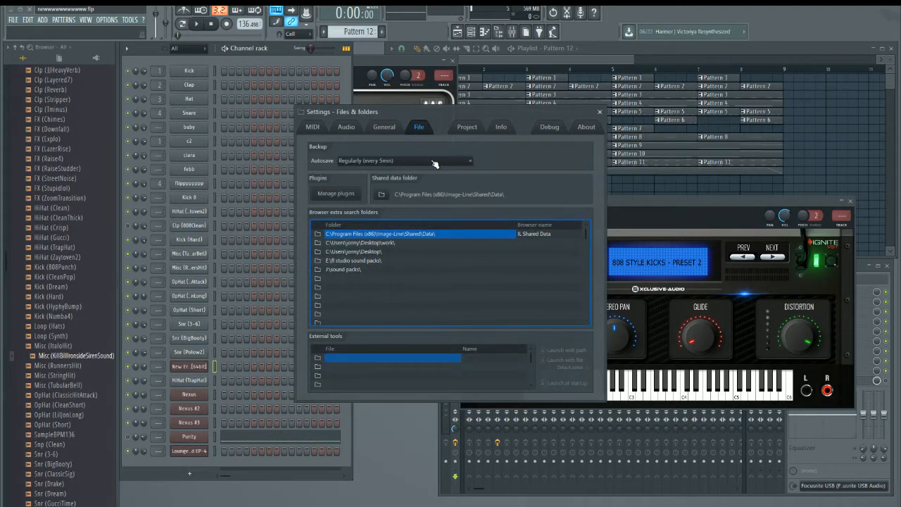
left_click(466, 126)
left_click(500, 127)
left_click(549, 127)
left_click(586, 126)
View the MIDI and Audio settings, followed by the General settings down to the Advanced options.
left_click(313, 127)
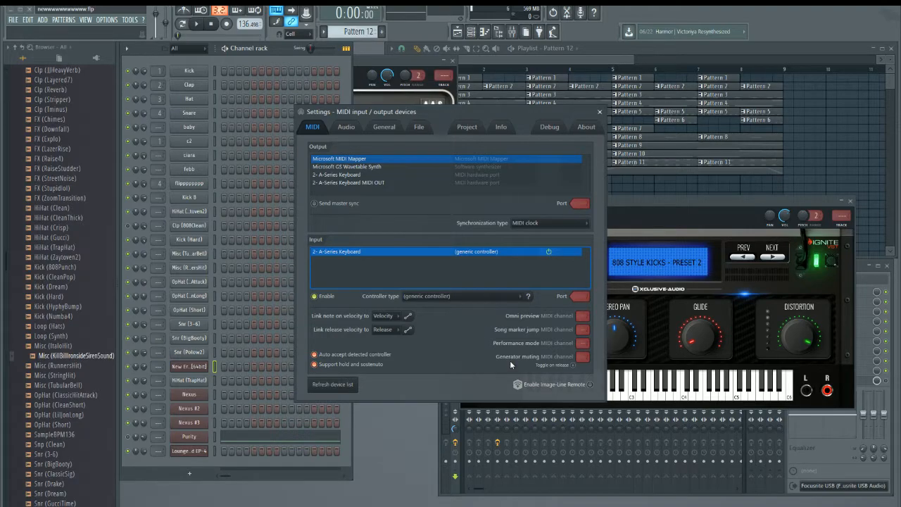
left_click(345, 127)
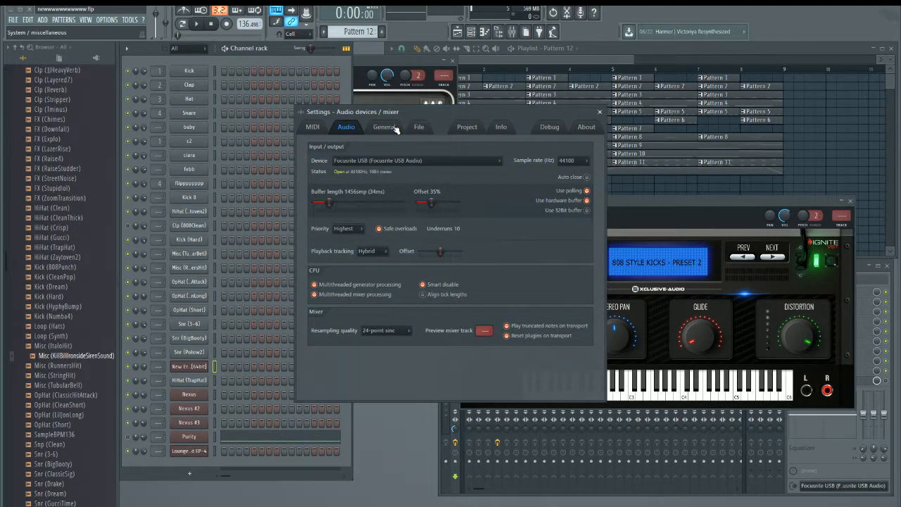
left_click(397, 130)
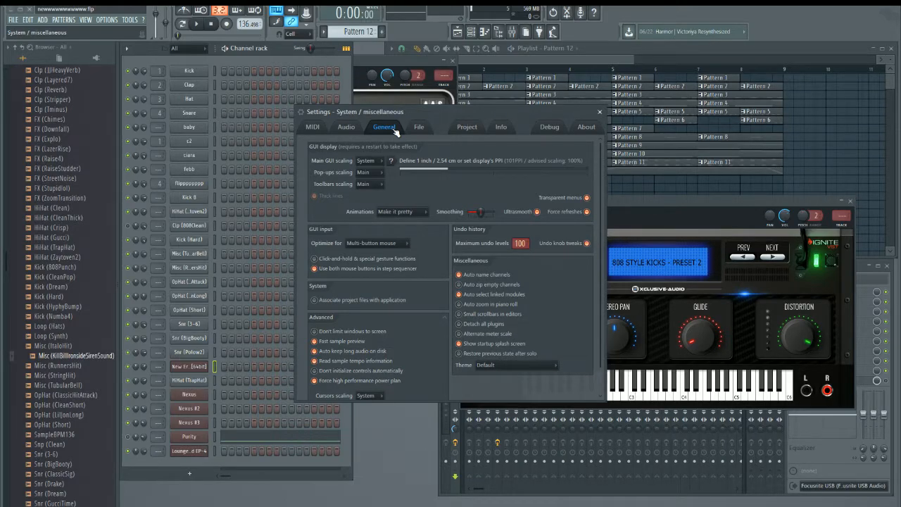
scroll(444, 308, "down", 3)
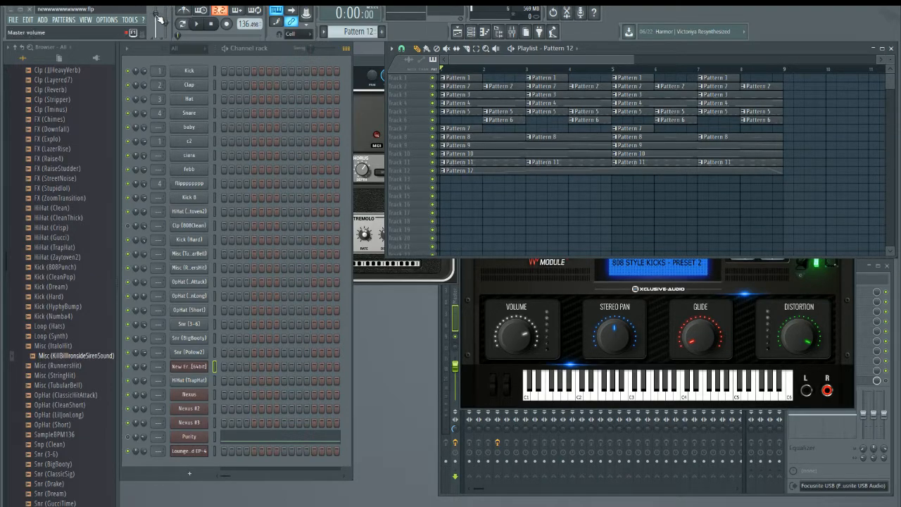
Play back the finished beat arrangement from the start of the playlist.
key("space")
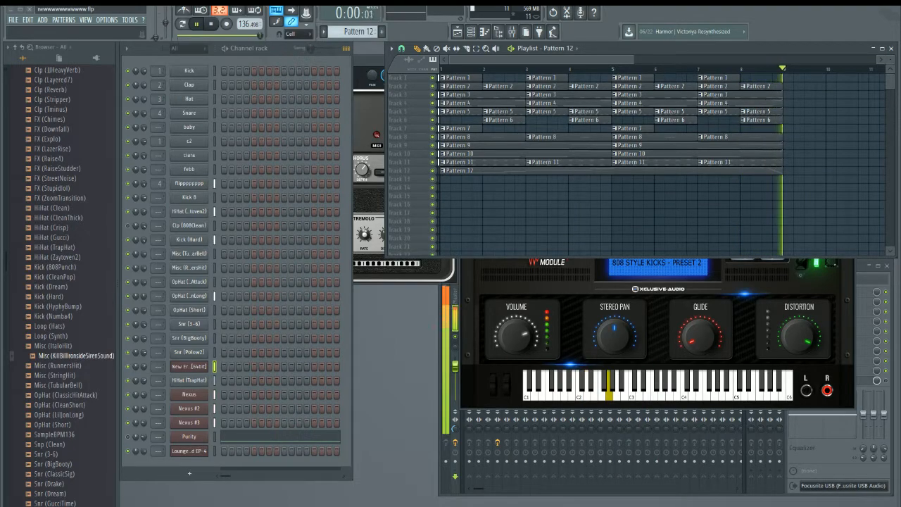
Switch to Chrome, open the seller dashboard on the Airbit website and show the list of uploaded beats.
left_click_drag(900, 95, 514, 40)
double_click(514, 40)
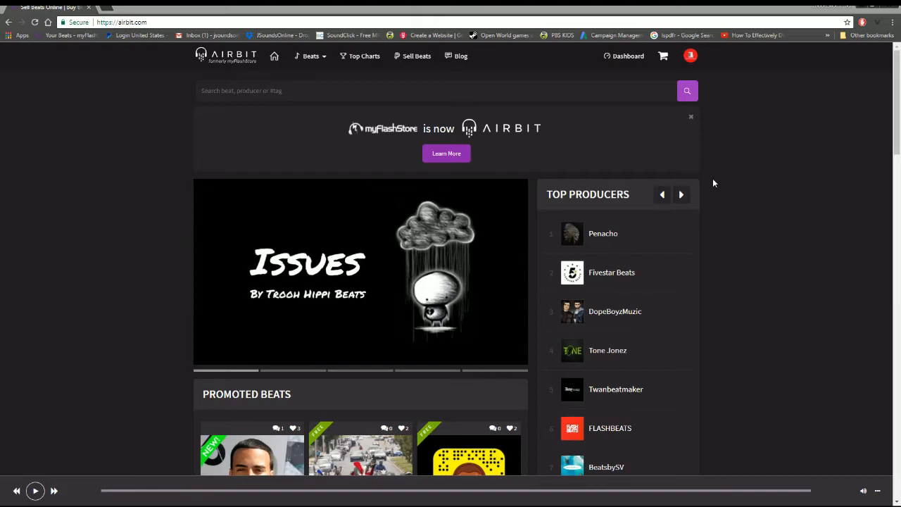
left_click(623, 51)
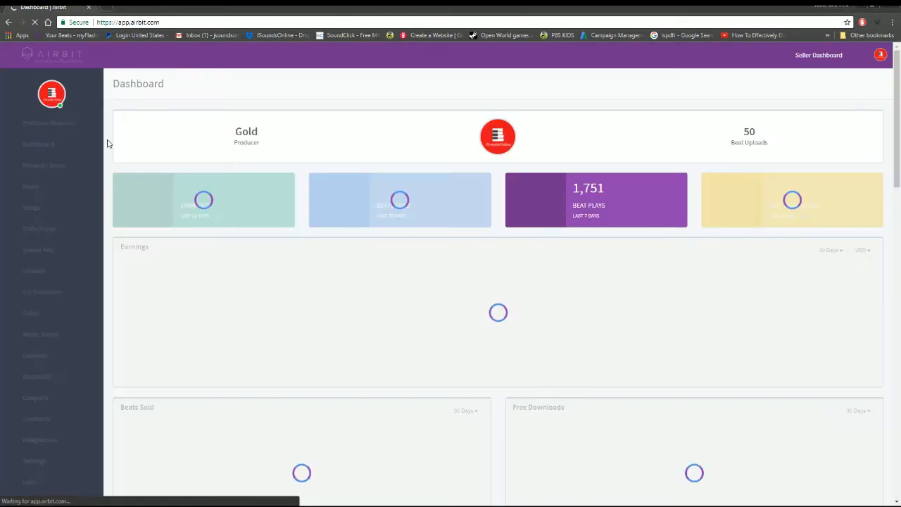
left_click(42, 123)
left_click(33, 144)
left_click(34, 165)
left_click(36, 224)
left_click(40, 216)
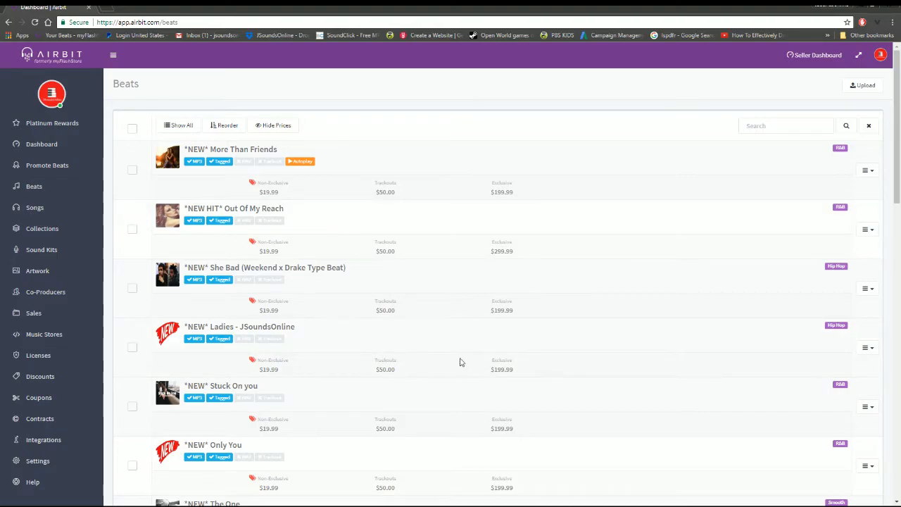
Try to show the PayPal website in a second browser tab, then close that tab.
left_click(106, 8)
left_click(43, 8)
left_click(144, 9)
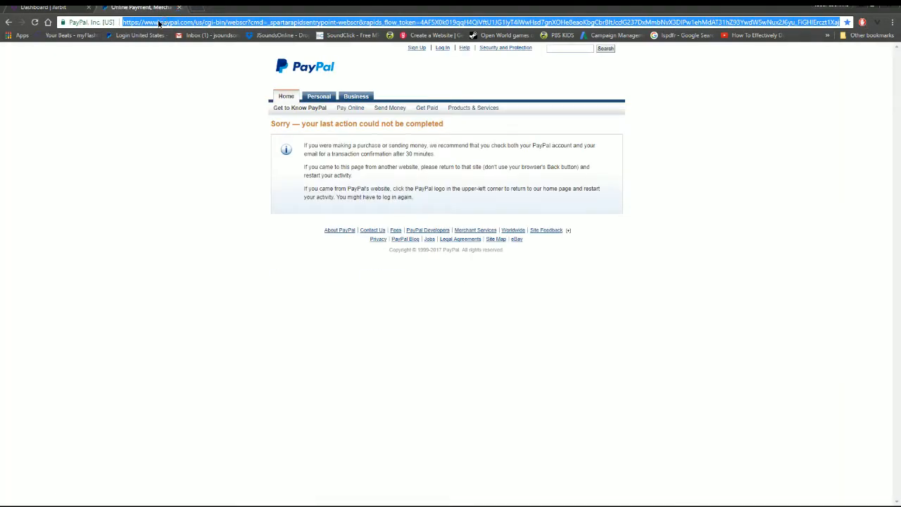
left_click(159, 23)
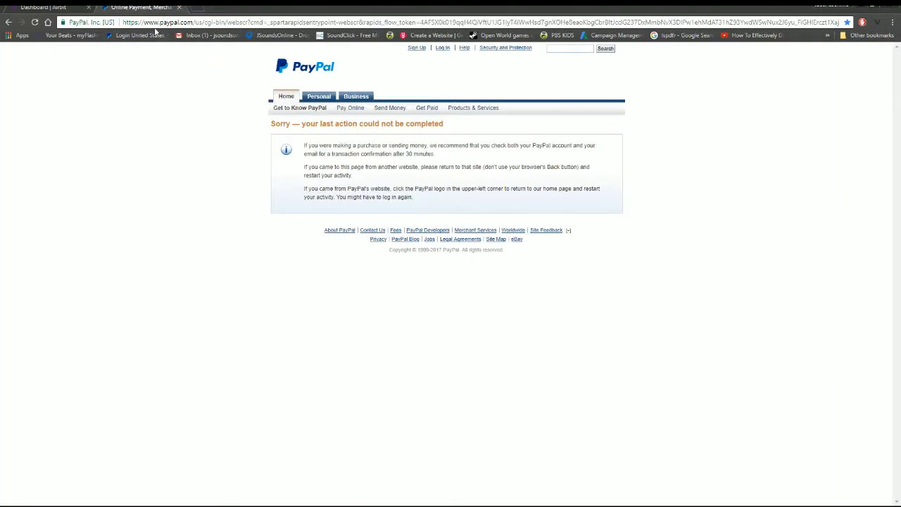
left_click(178, 7)
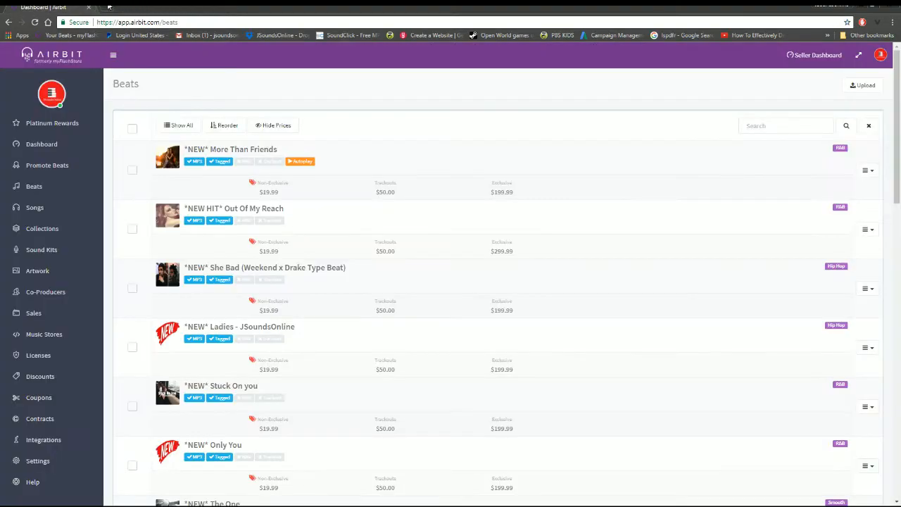
left_click(104, 7)
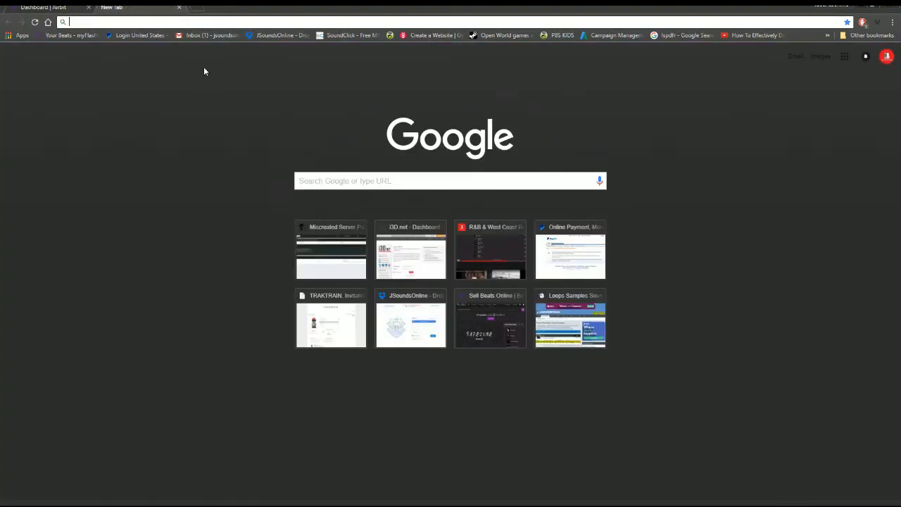
type("www.jsounds")
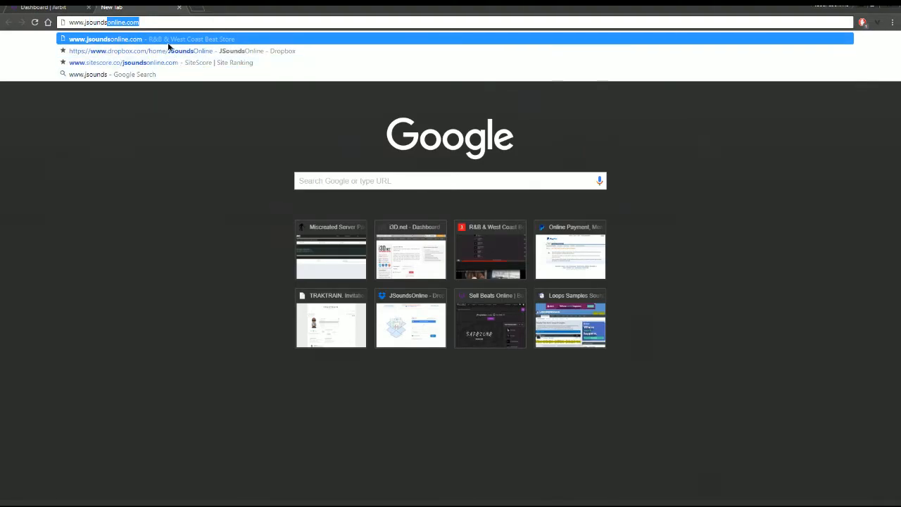
key("Return")
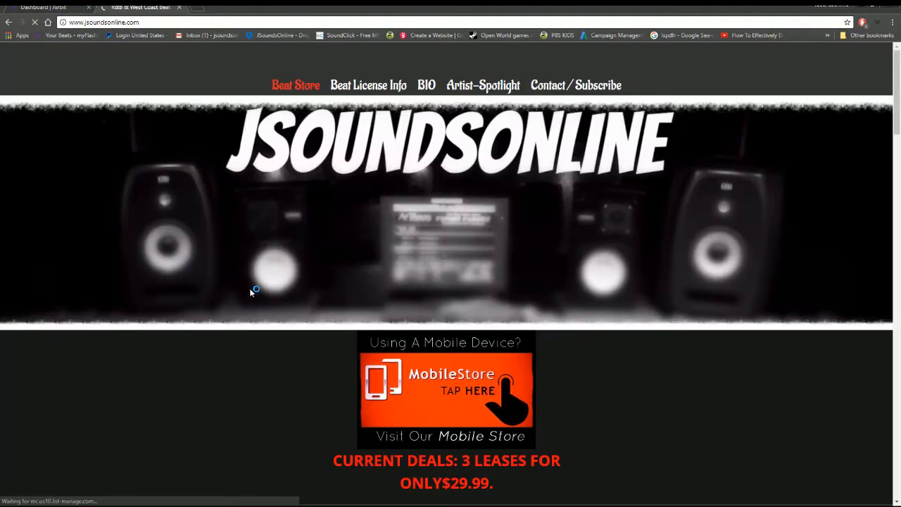
scroll(212, 274, "down", 12)
scroll(173, 259, "down", 2)
left_click(32, 305)
Look over the JSoundsOnline beat store page, from the beat list down to the visitor comments and back up to the header.
scroll(363, 404, "up", 6)
scroll(372, 411, "up", 2)
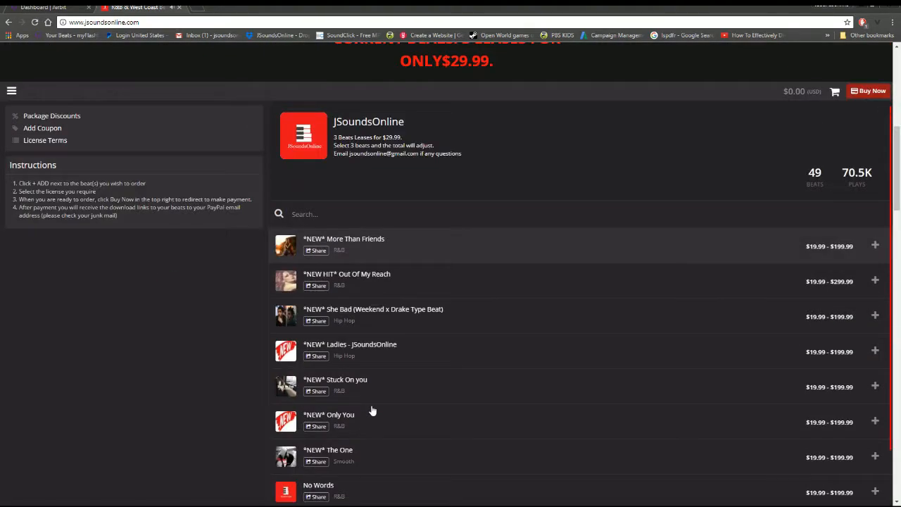
scroll(372, 410, "up", 1)
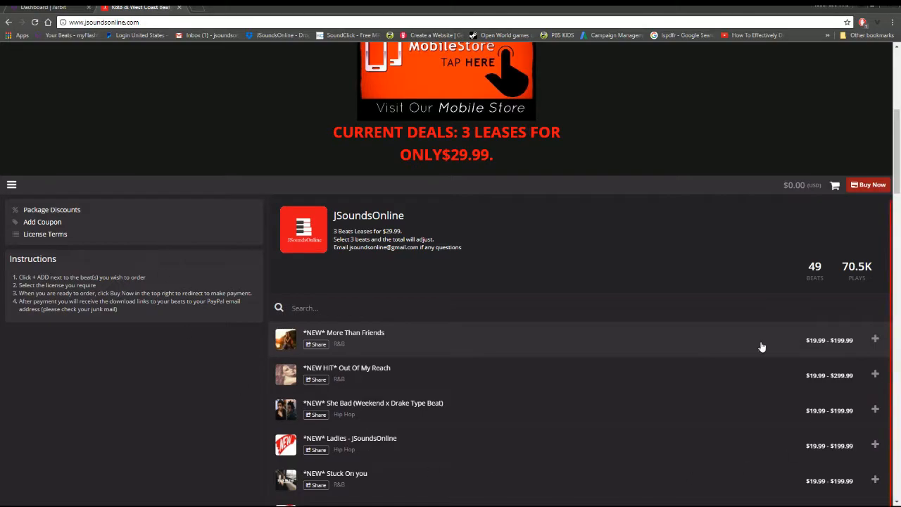
scroll(545, 362, "down", 10)
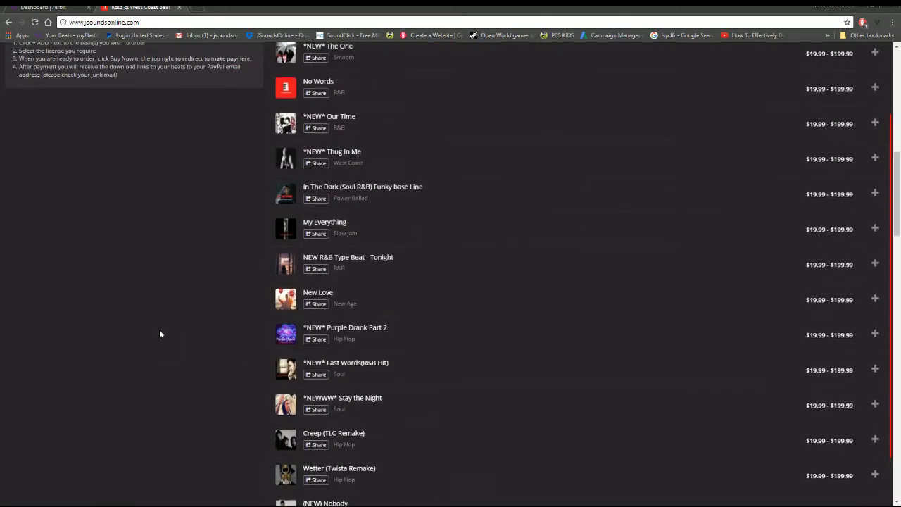
scroll(181, 321, "down", 10)
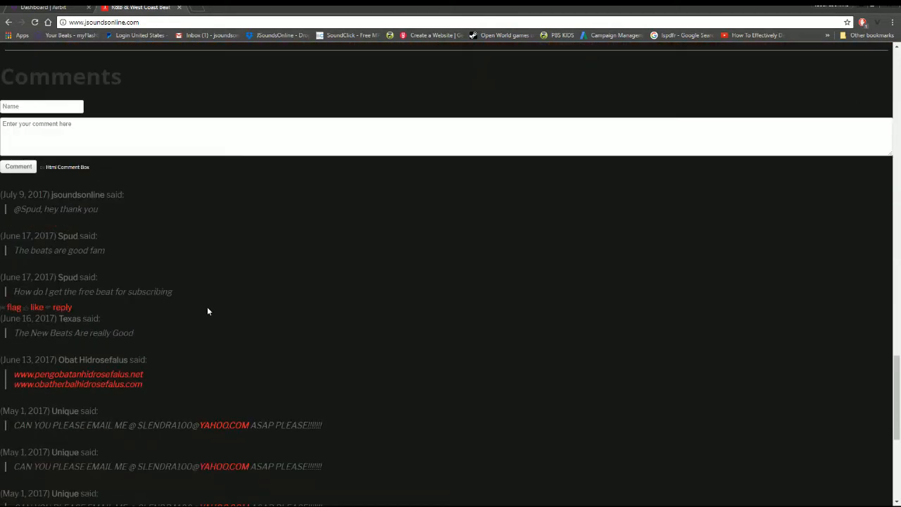
scroll(591, 352, "down", 5)
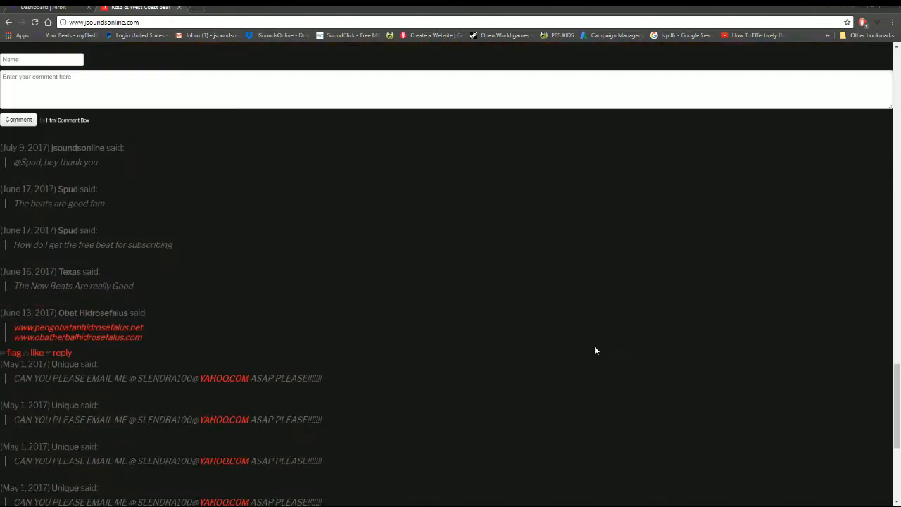
scroll(590, 347, "up", 15)
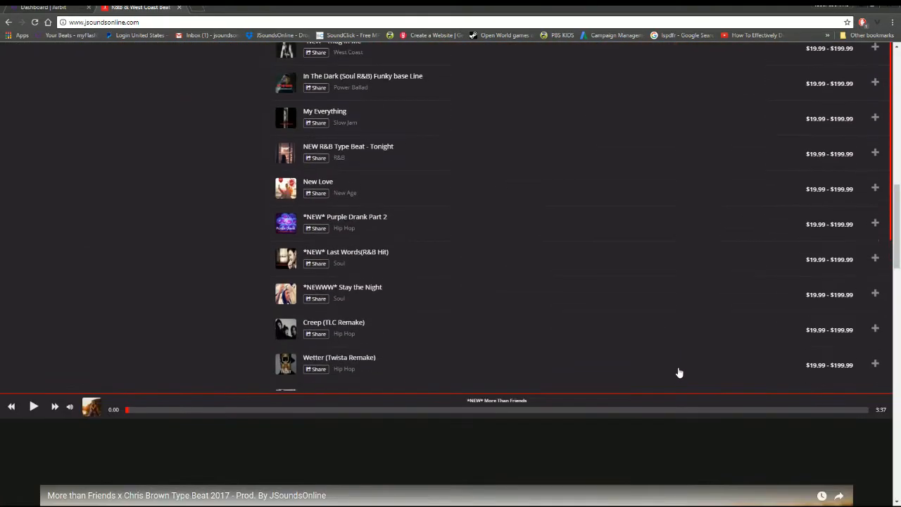
scroll(681, 374, "up", 8)
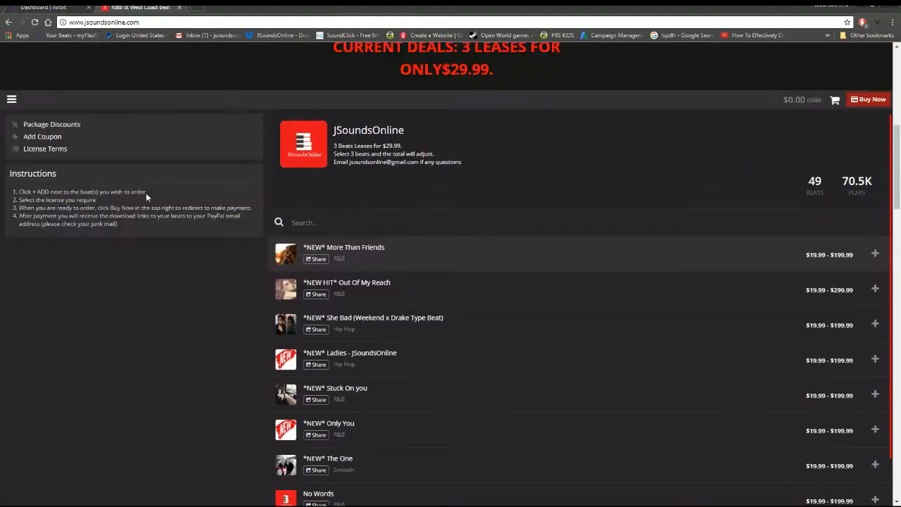
scroll(155, 195, "up", 4)
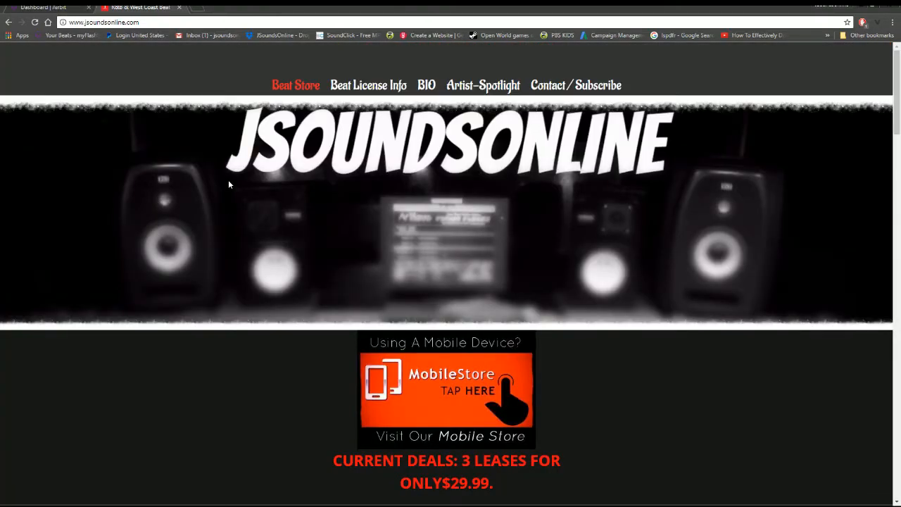
Open SoundClick in a new tab, go to the jsoundsonline band administration and view its overview statistics, fans and stations.
left_click(197, 8)
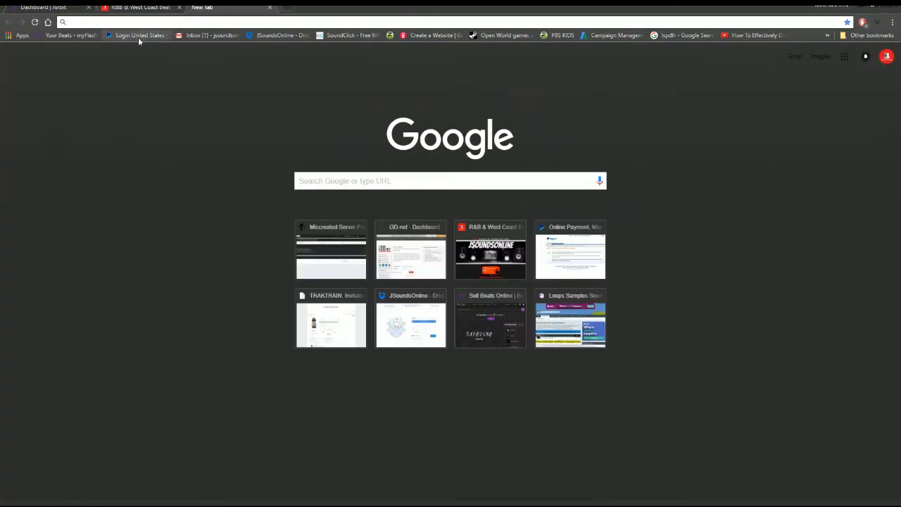
left_click(349, 35)
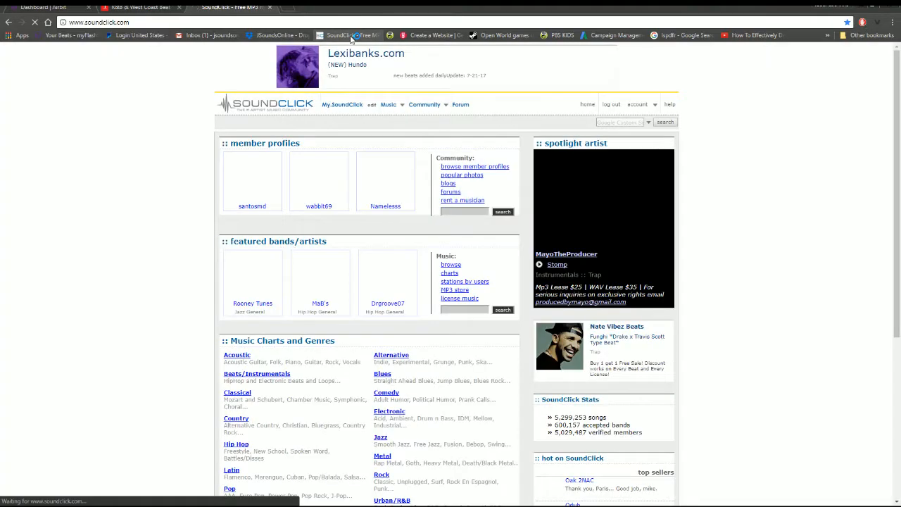
mouse_move(637, 104)
left_click(628, 133)
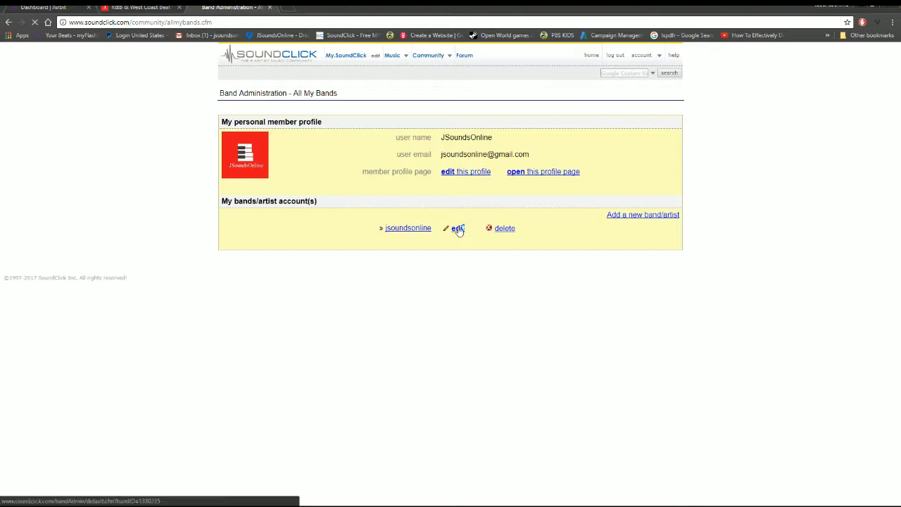
left_click(458, 229)
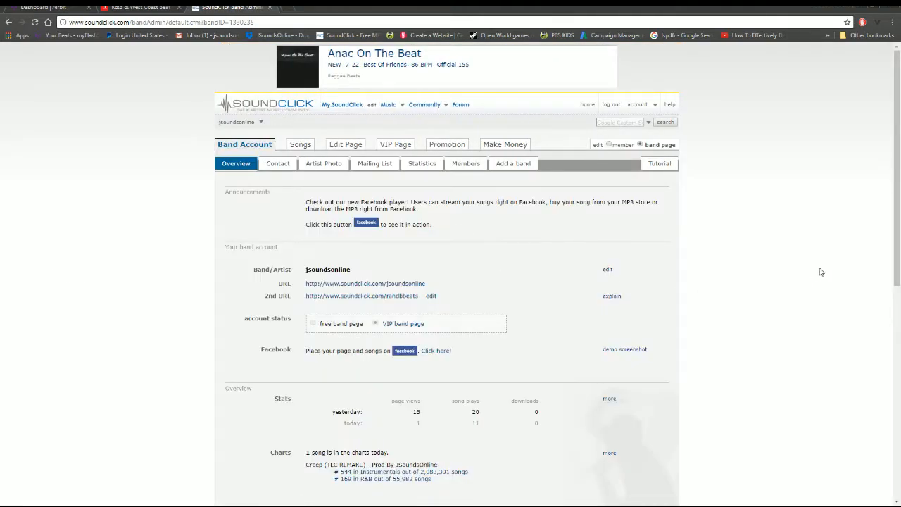
scroll(820, 271, "down", 6)
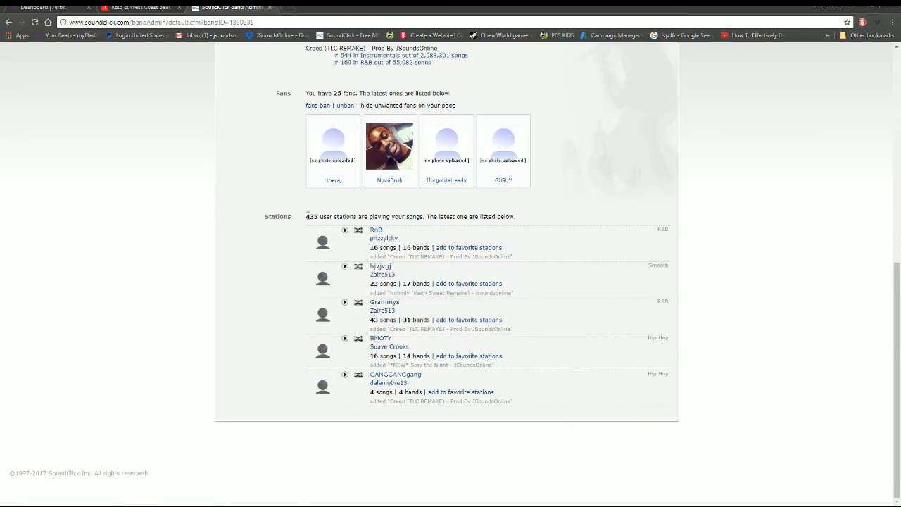
scroll(629, 190, "up", 6)
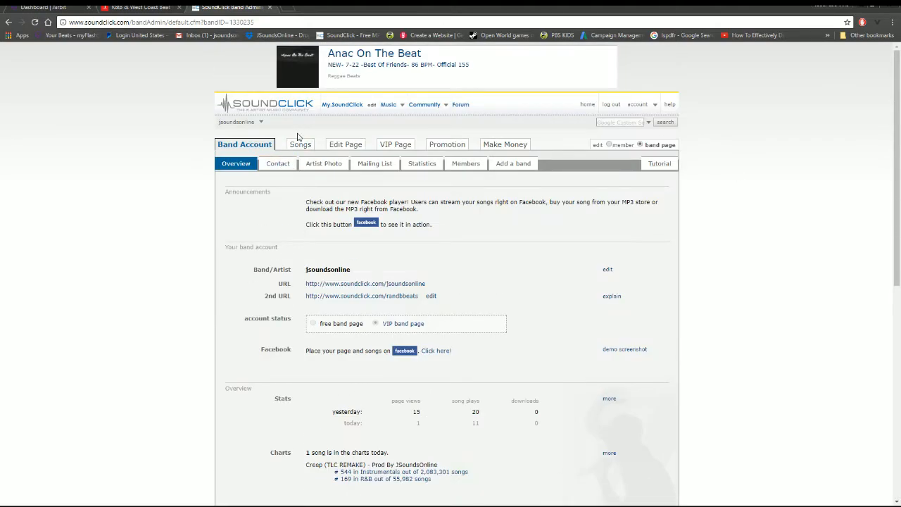
Open the full Beats/Instrumentals charts from the SoundClick home page and look through the ranked songs.
left_click(289, 110)
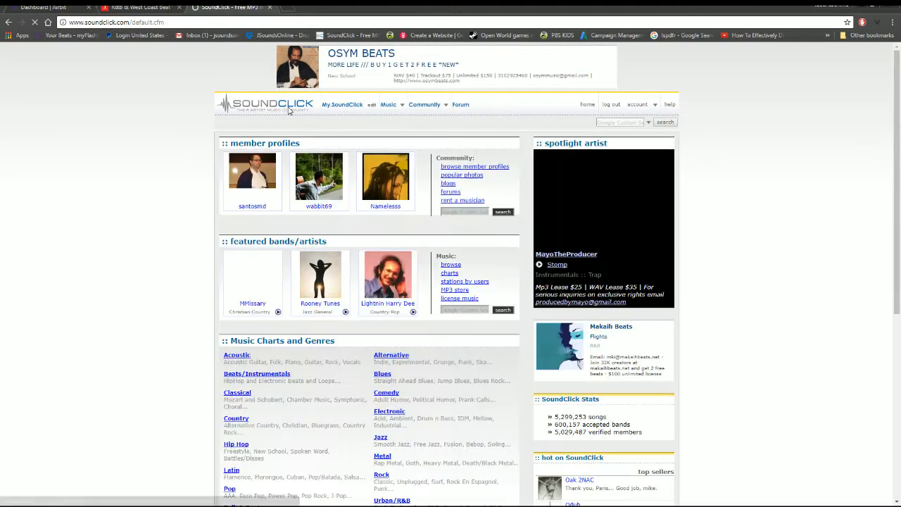
scroll(169, 310, "down", 1)
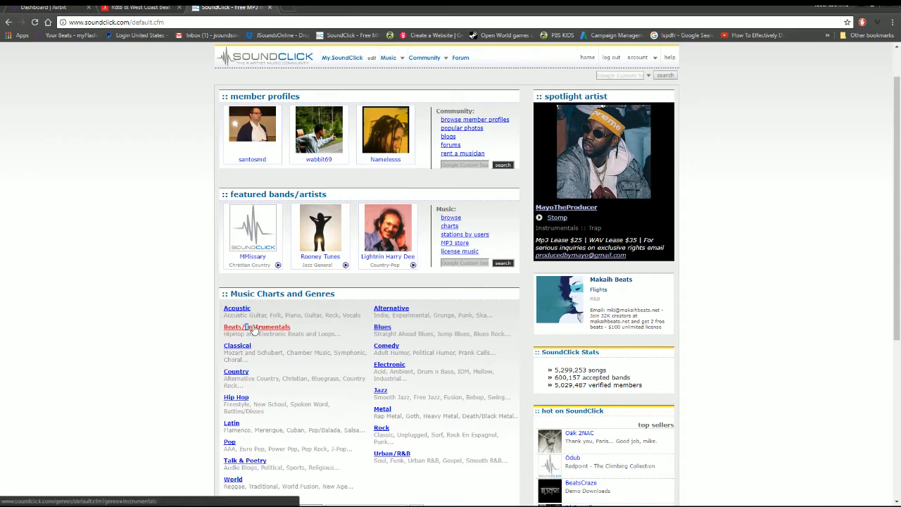
left_click(251, 329)
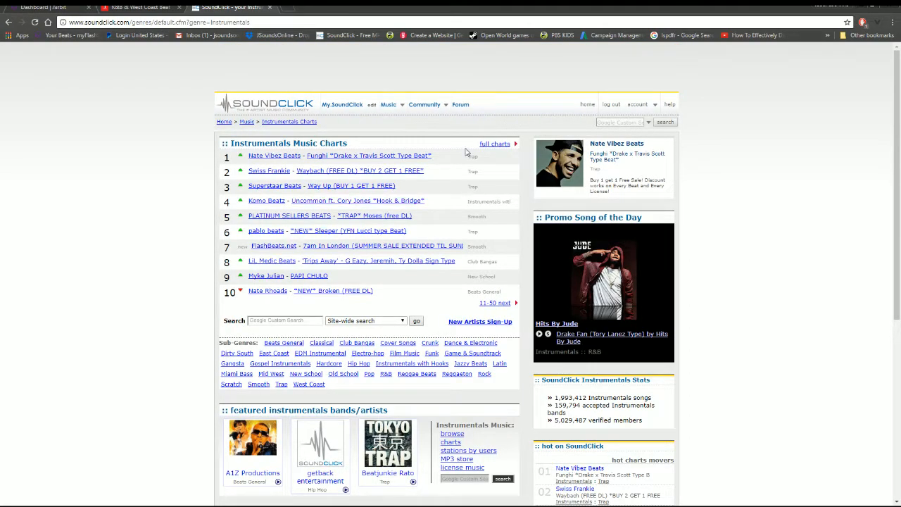
left_click(493, 146)
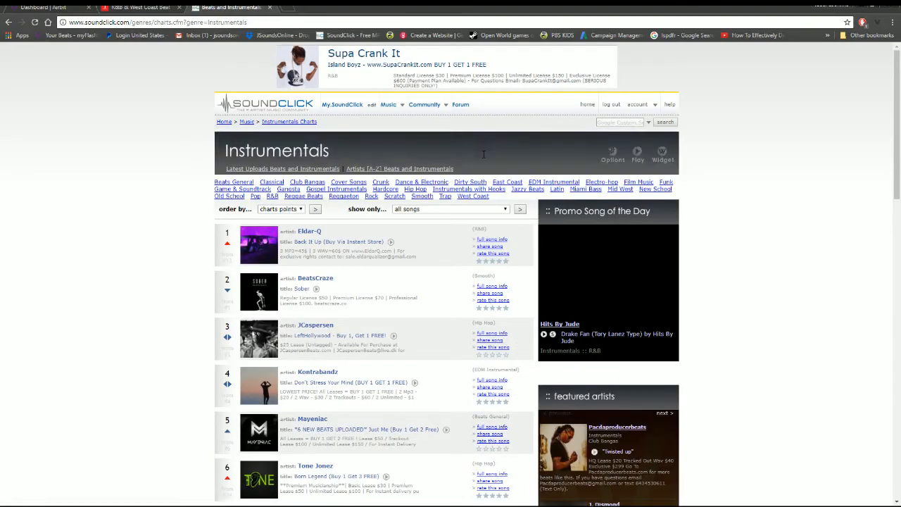
scroll(171, 261, "down", 3)
scroll(171, 261, "up", 3)
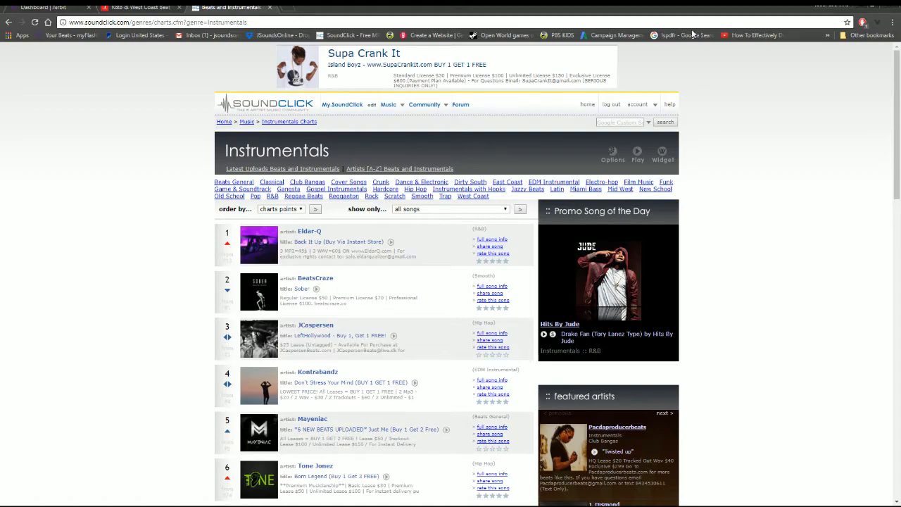
Open the banner advertisement promotion for the jsoundsonline band account and choose to show the banner 10,000 times (cost $10.00).
left_click(654, 104)
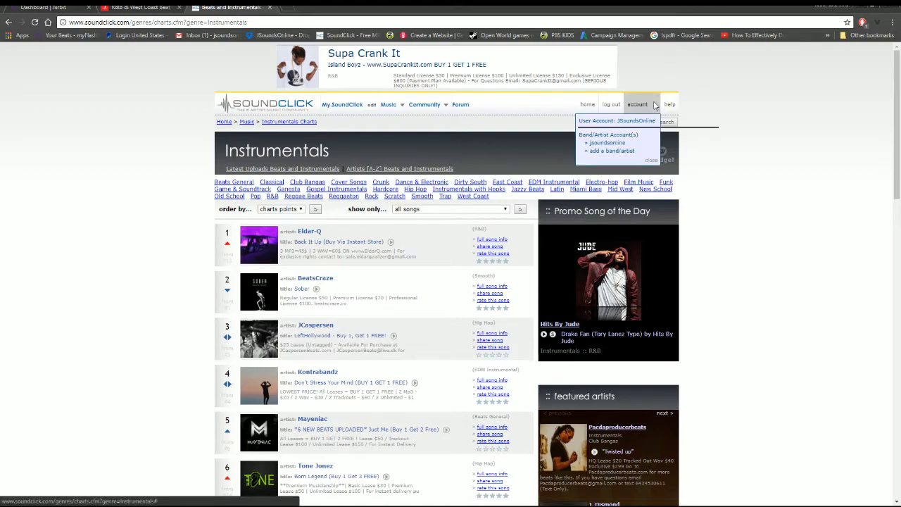
left_click(607, 143)
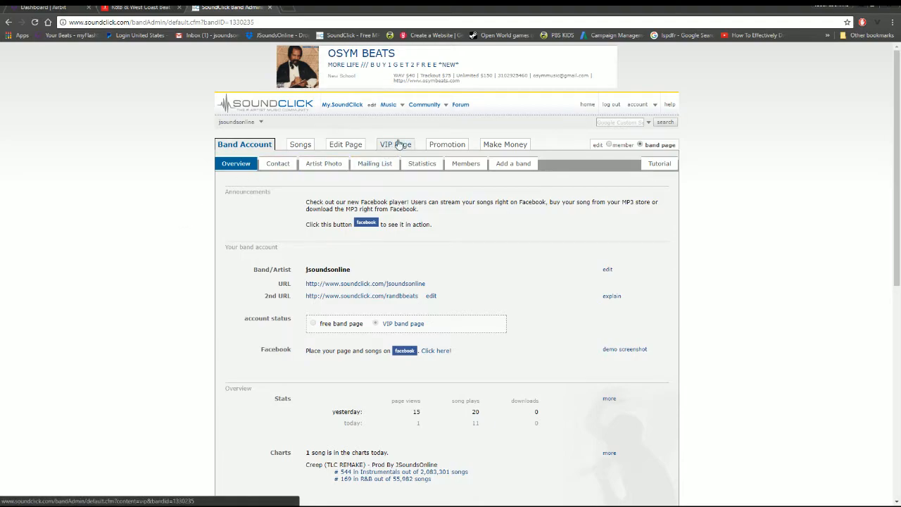
left_click(450, 145)
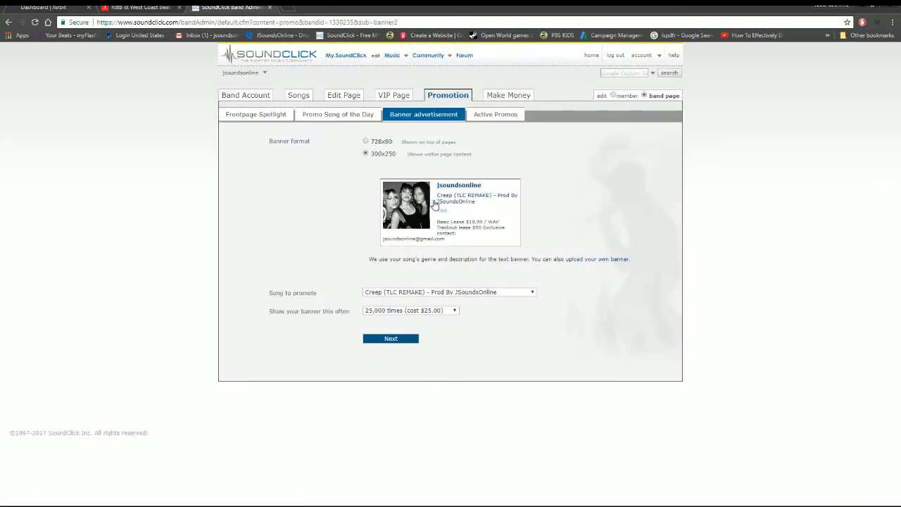
left_click(421, 311)
left_click(378, 320)
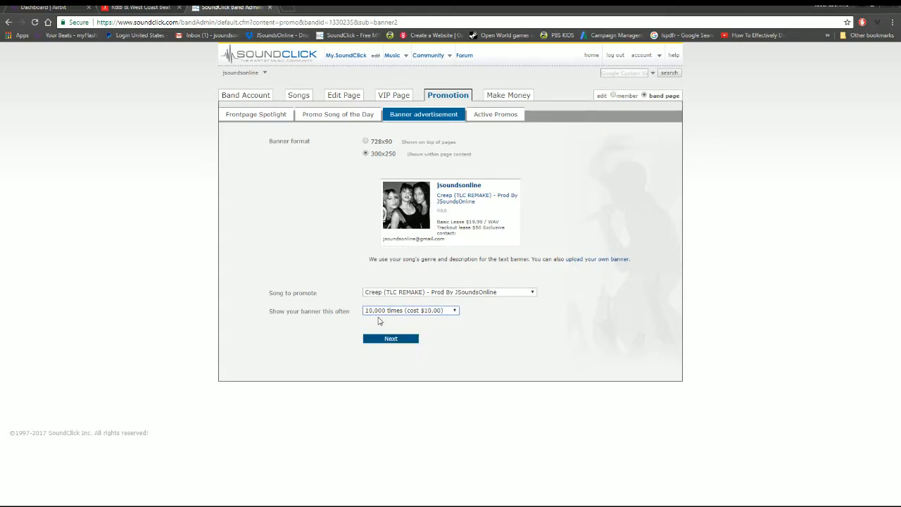
Check the songs available to promote, keep Creep (TLC REMAKE) - Prod By JSoundsOnline and recheck how often the banner is shown.
left_click(415, 292)
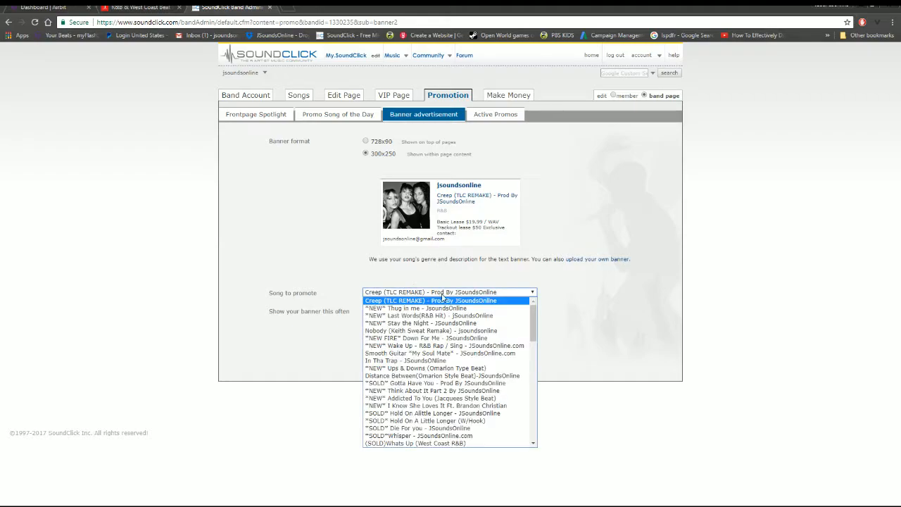
left_click(442, 300)
left_click(404, 310)
left_click(404, 316)
left_click(356, 145)
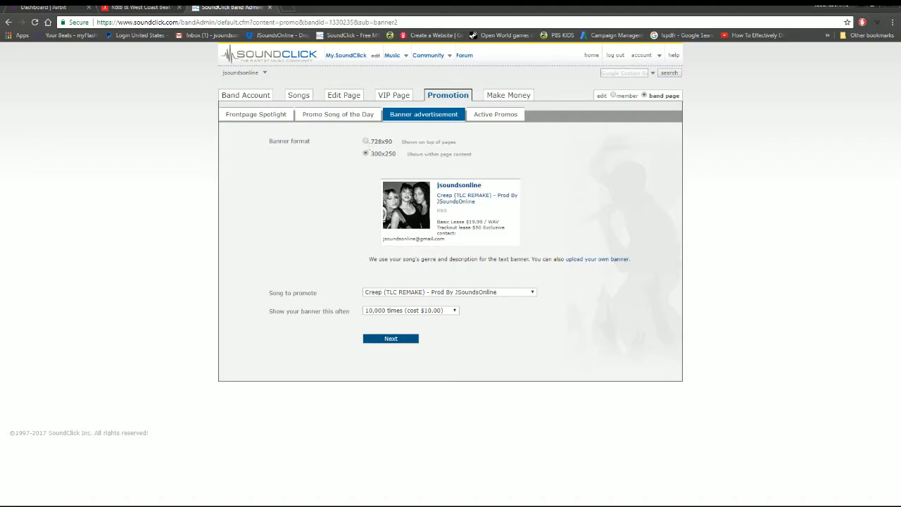
Switch the banner format to 728x90 and check its options for how often the banner is shown.
left_click(365, 141)
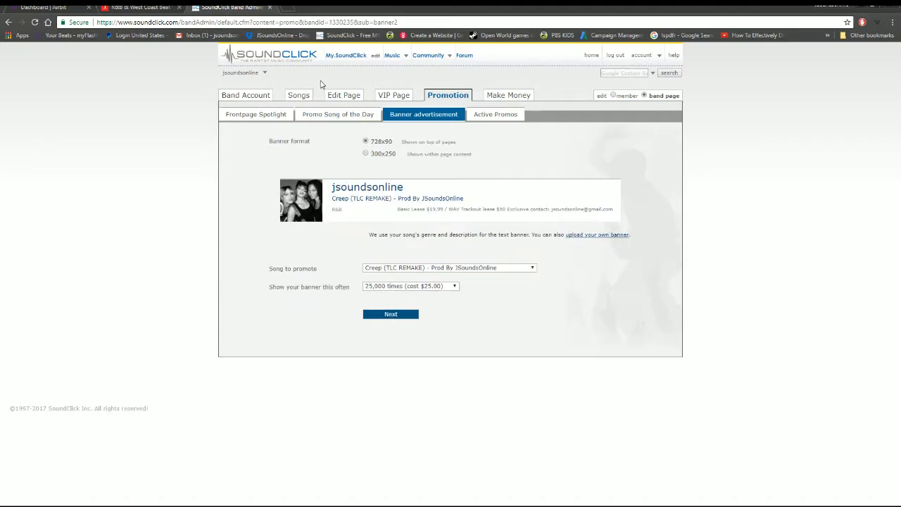
left_click(433, 287)
left_click(403, 295)
Return to the JSoundsOnline site's tab and show the standard and exclusive license terms on the Beat License Info page.
left_click(127, 8)
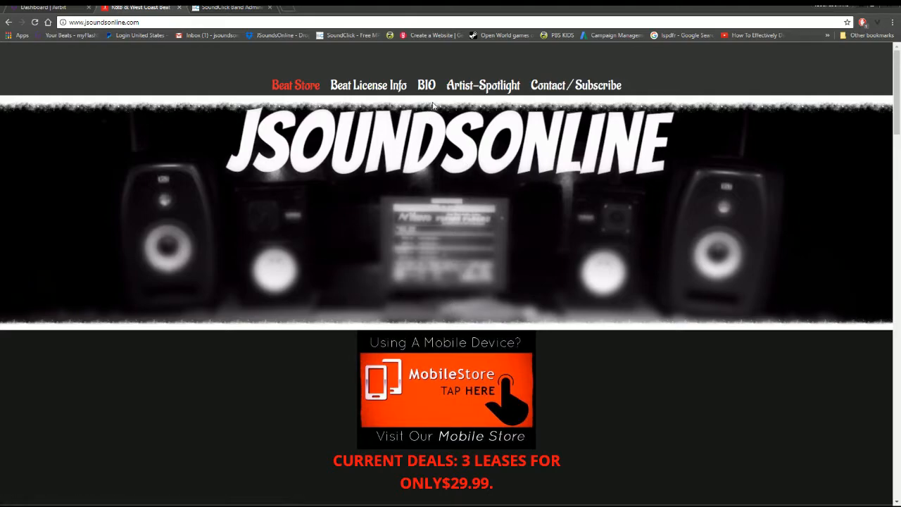
left_click(362, 88)
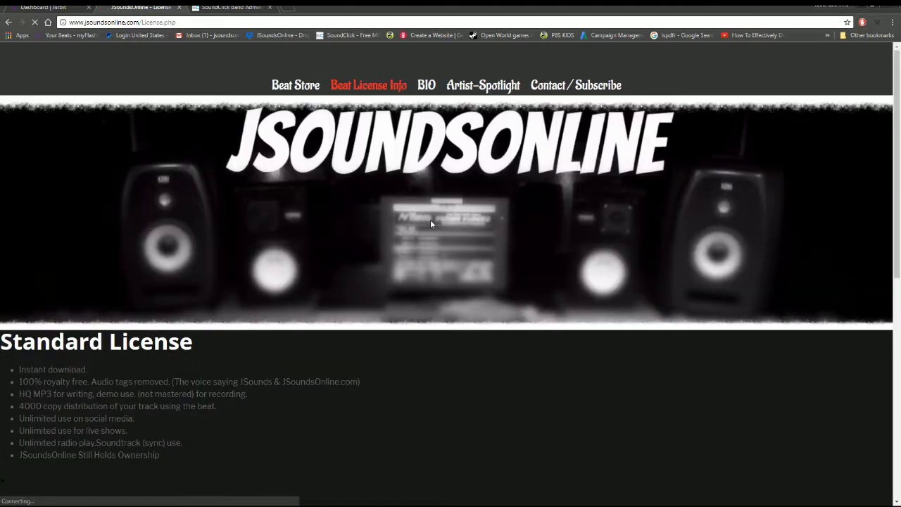
scroll(495, 328, "down", 2)
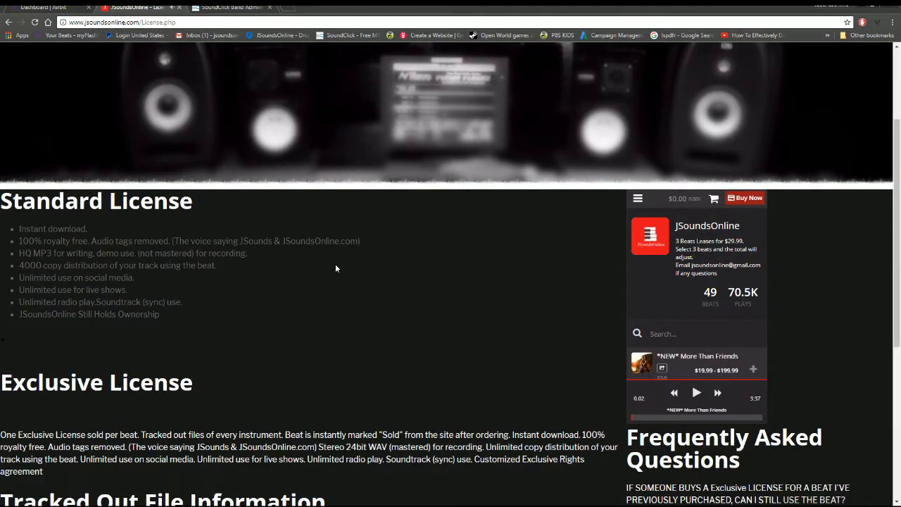
scroll(336, 267, "up", 1)
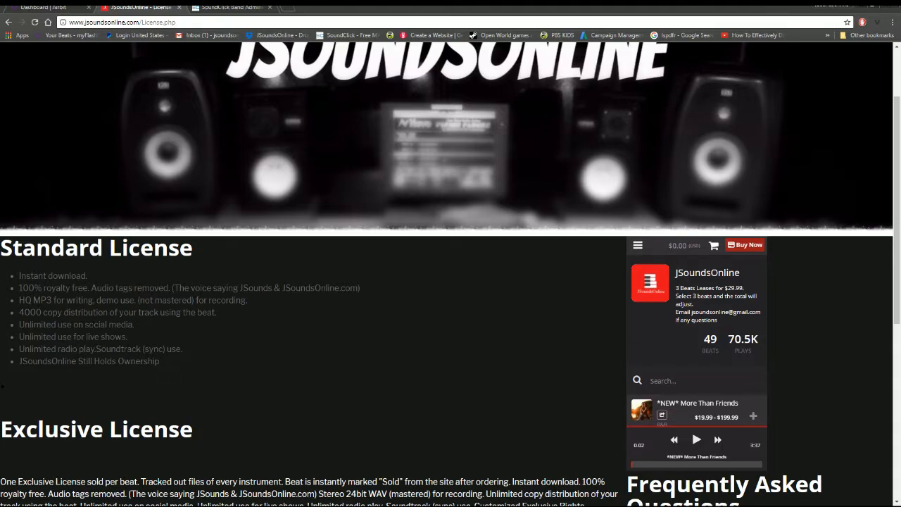
scroll(215, 369, "down", 1)
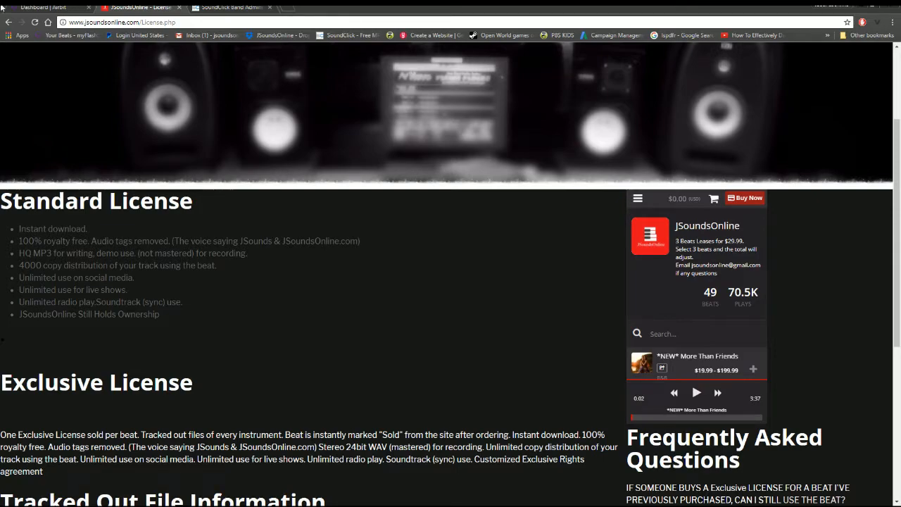
Go back to the JSoundsOnline home page and show the license price options for the beat *NEW* More Than Friends.
left_click(9, 22)
scroll(233, 289, "down", 15)
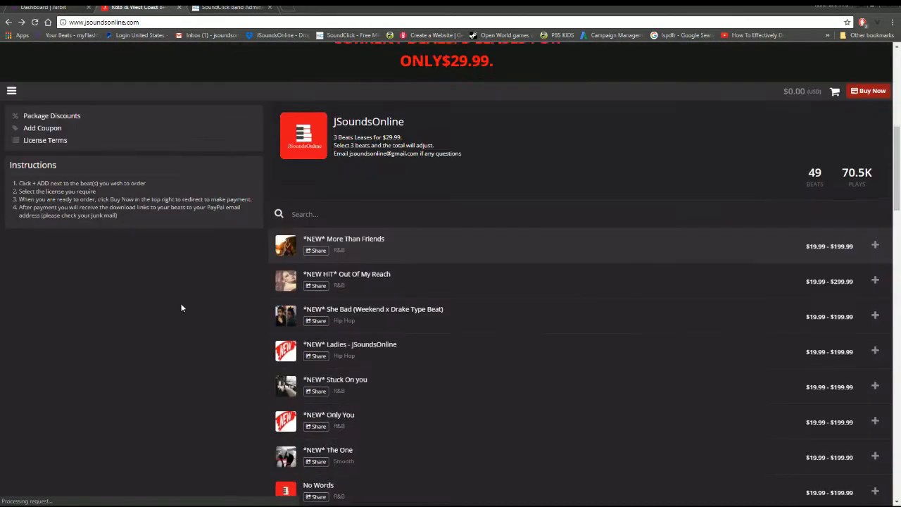
scroll(237, 352, "up", 6)
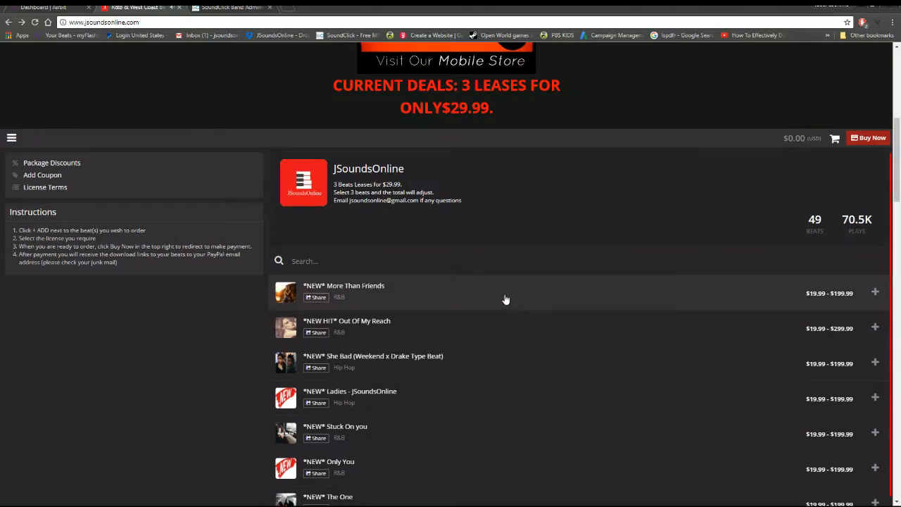
scroll(90, 331, "down", 10)
scroll(278, 345, "up", 5)
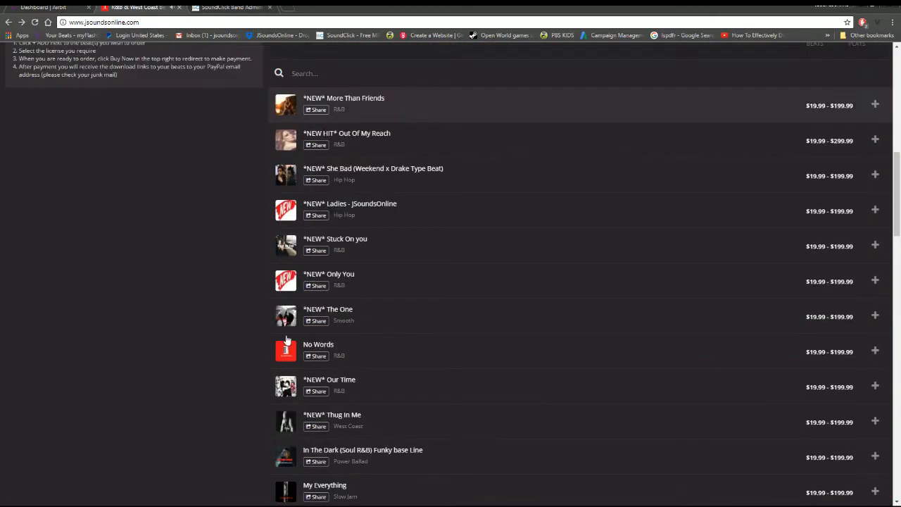
scroll(277, 345, "up", 2)
left_click(877, 246)
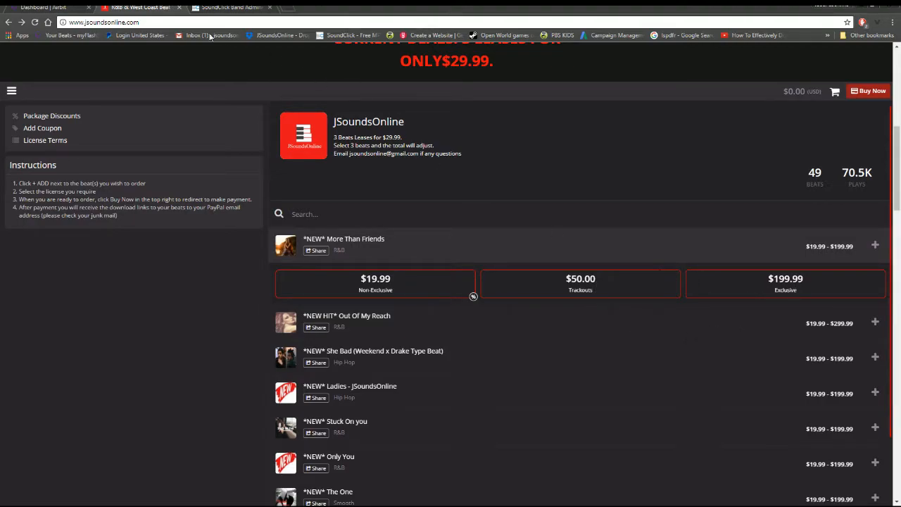
Check the Airbit beats list, then return to the JSoundsOnline site and review its mobile store banner and embedded beat store.
left_click(50, 9)
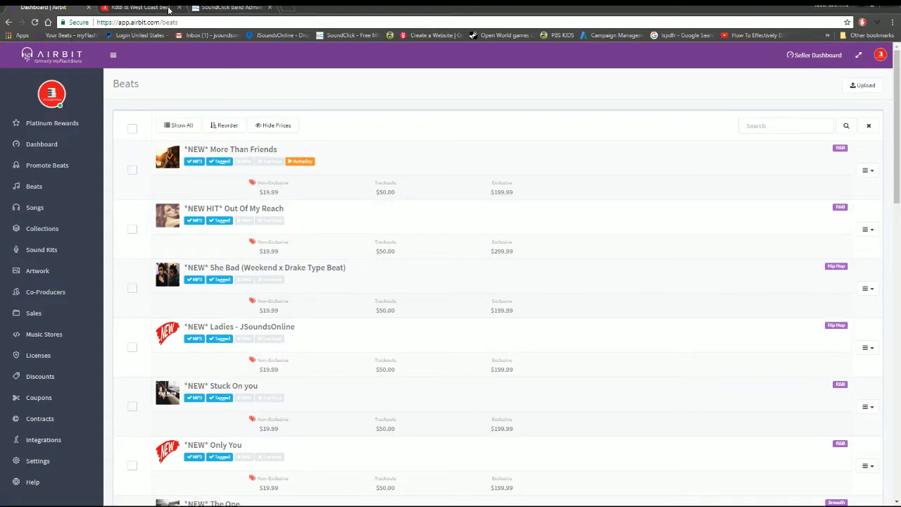
left_click(145, 7)
scroll(437, 340, "up", 5)
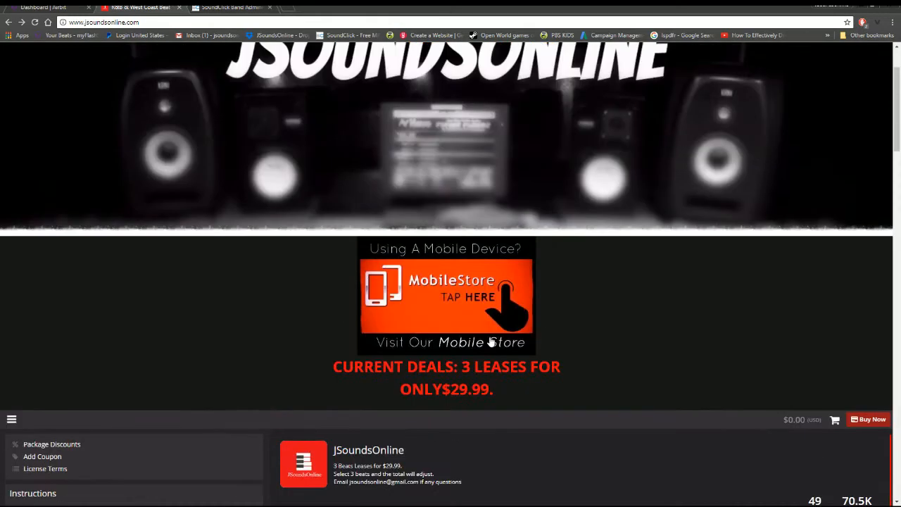
scroll(237, 344, "down", 13)
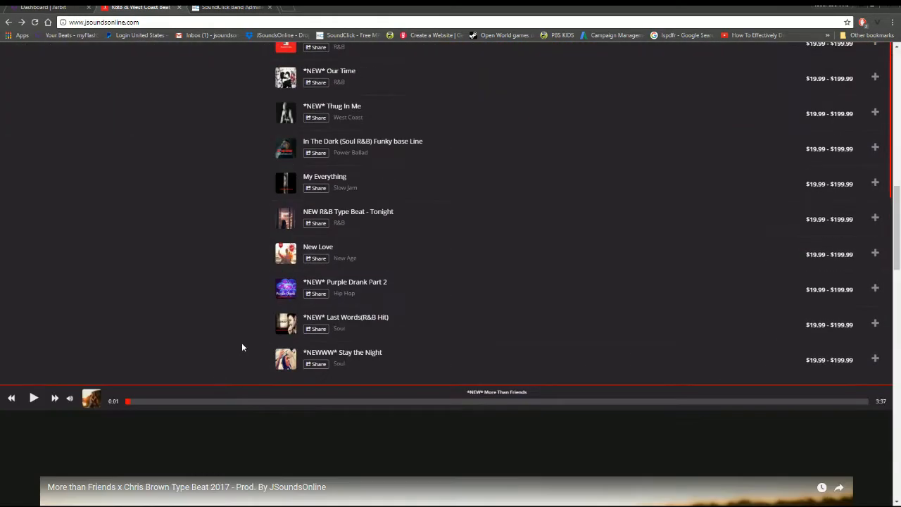
scroll(221, 314, "up", 12)
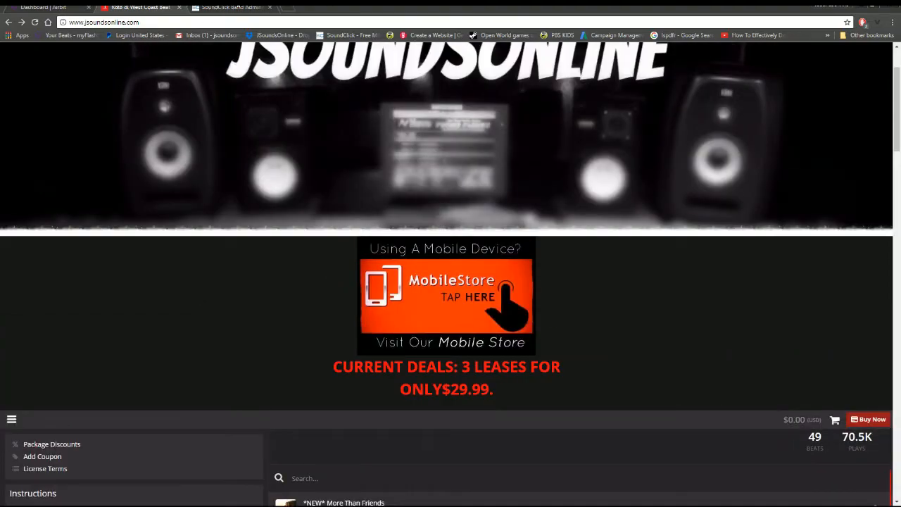
Return to SoundClick, show the band account overview and open the public jsoundsonline artist page.
left_click(225, 7)
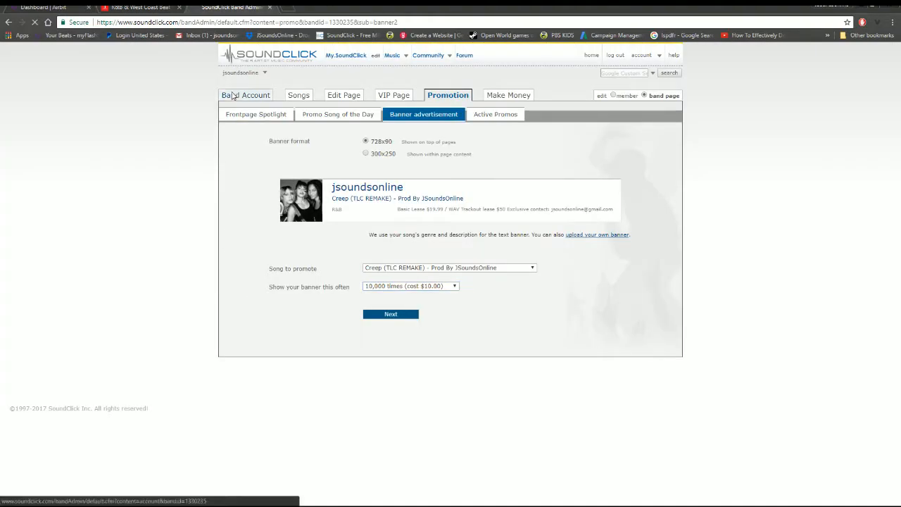
left_click(233, 95)
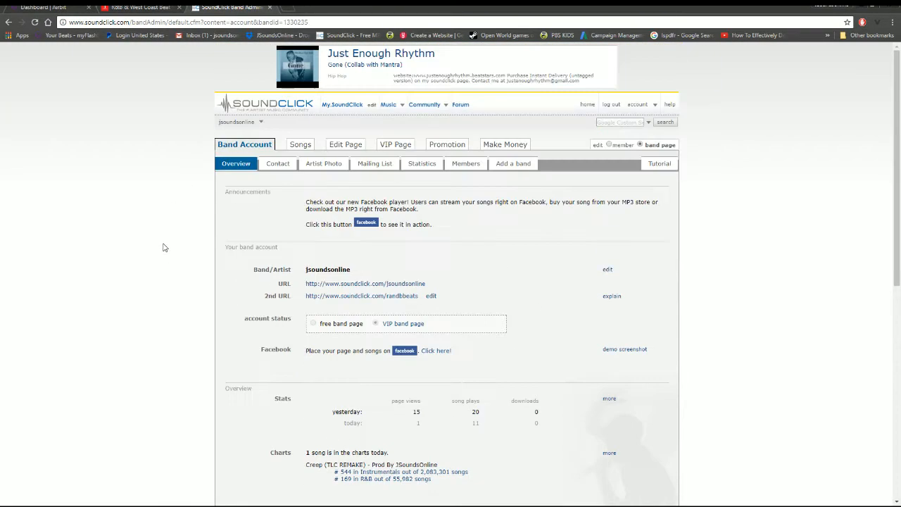
left_click(362, 284)
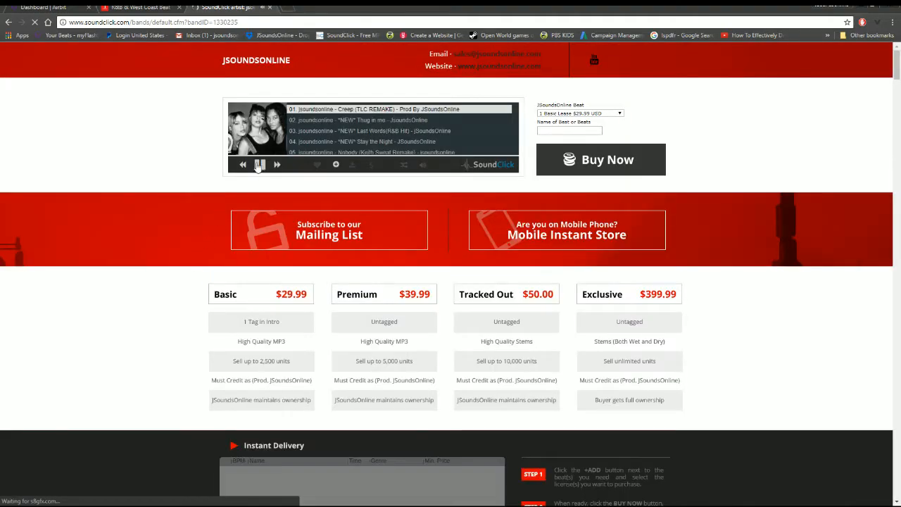
Examine the artist page's Instant Delivery store and browse the Extended Catalog for beats marked as sold.
scroll(154, 197, "down", 6)
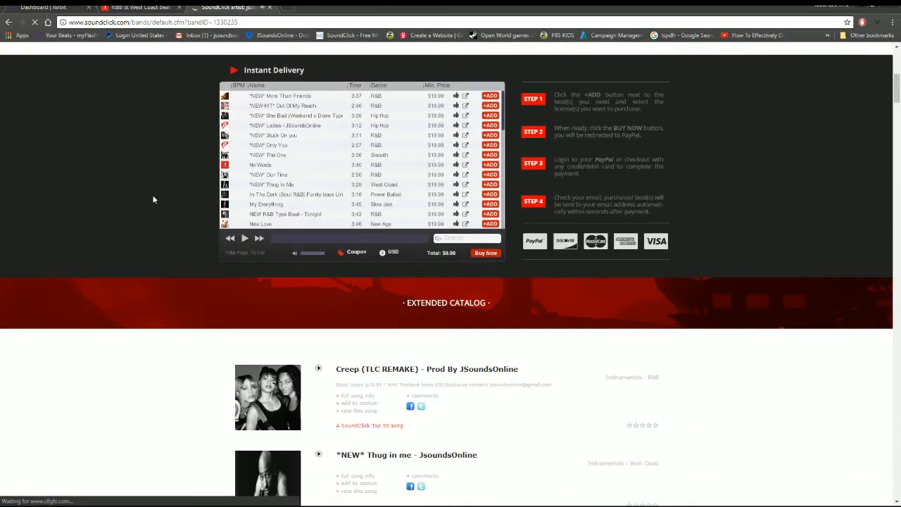
scroll(156, 205, "down", 16)
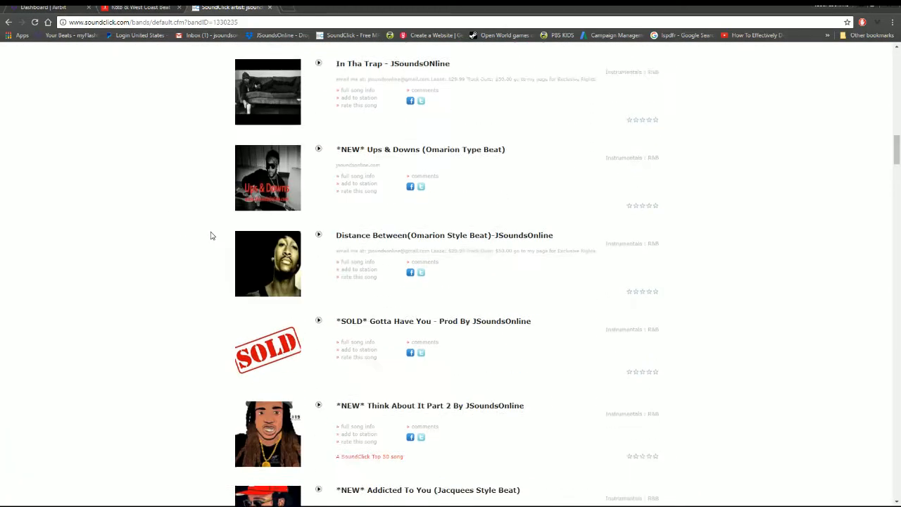
scroll(214, 239, "down", 8)
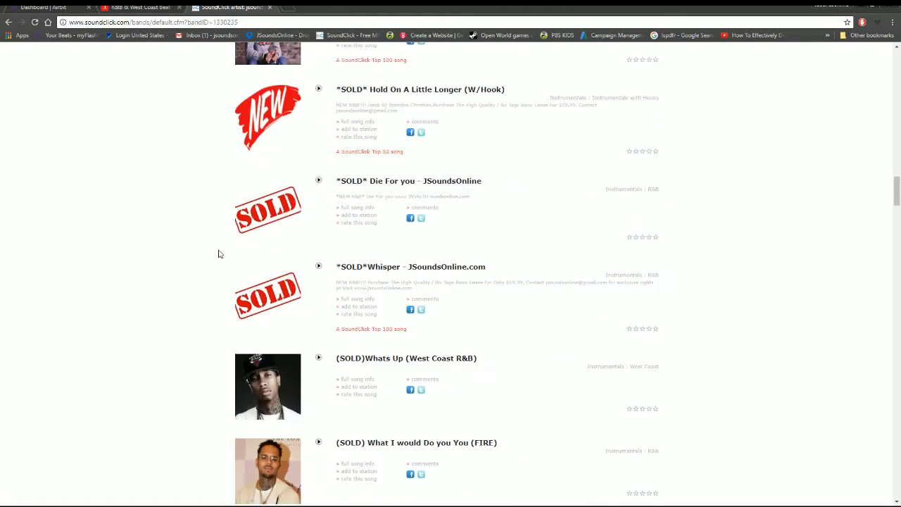
scroll(483, 269, "down", 6)
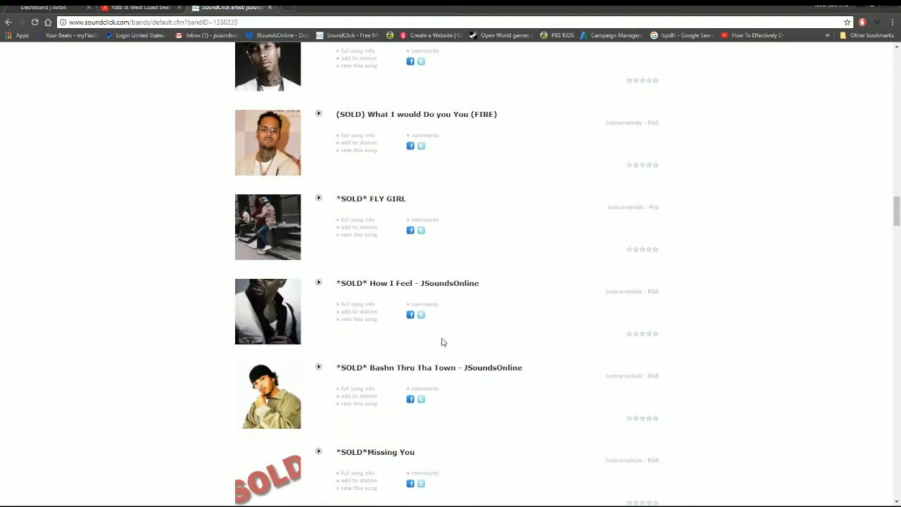
scroll(493, 345, "down", 9)
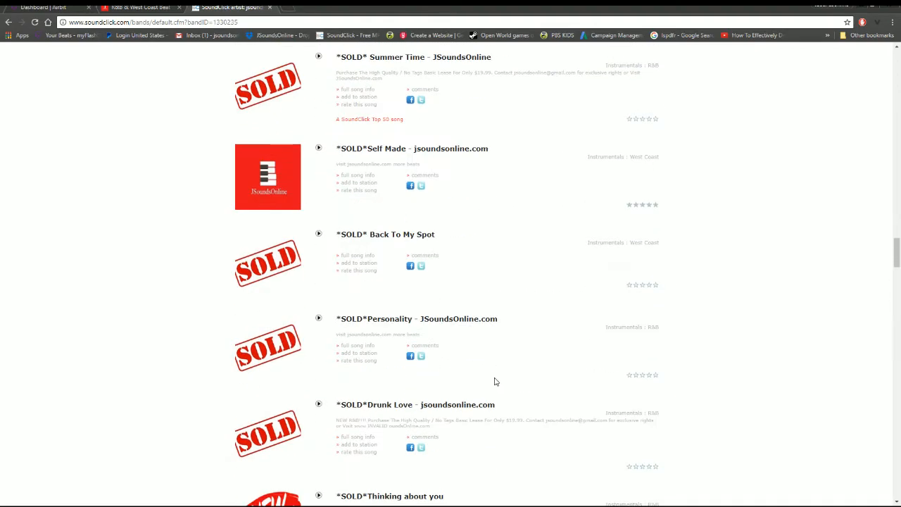
scroll(496, 379, "down", 12)
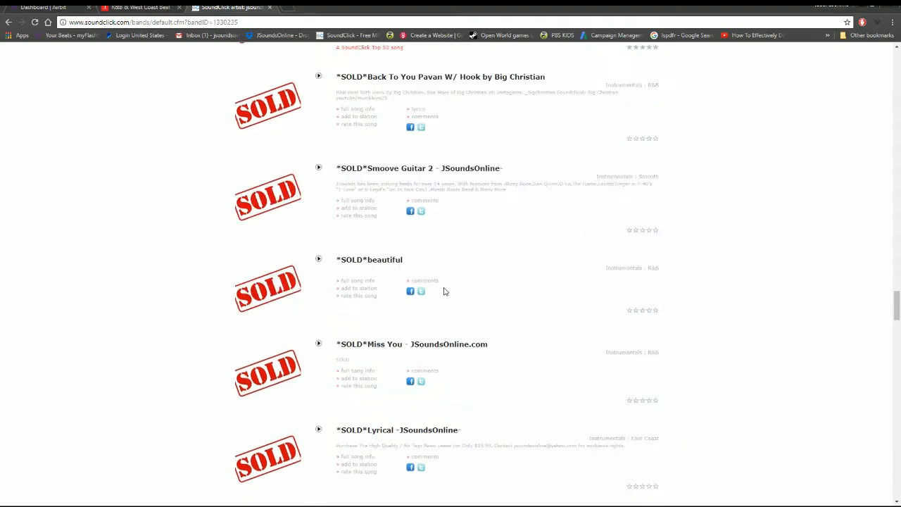
scroll(477, 324, "down", 3)
scroll(401, 331, "down", 5)
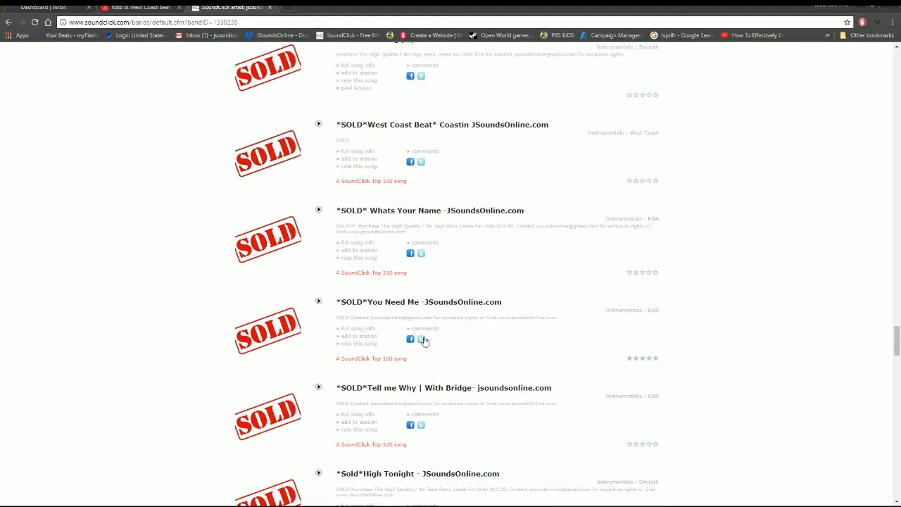
scroll(484, 370, "down", 3)
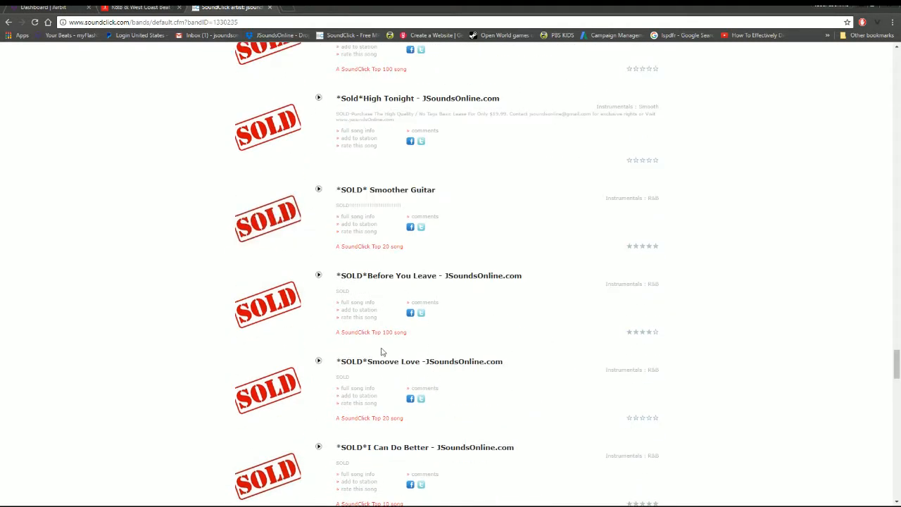
scroll(422, 394, "down", 2)
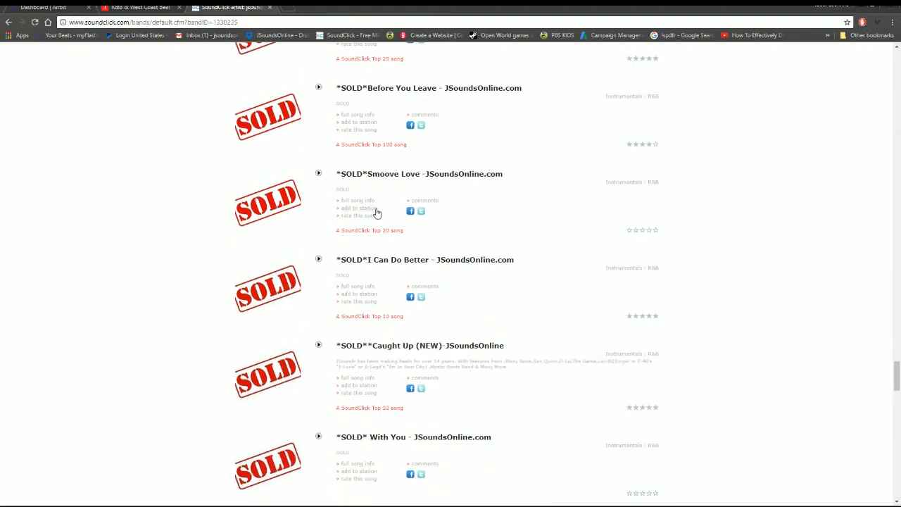
scroll(397, 334, "down", 2)
scroll(437, 394, "down", 3)
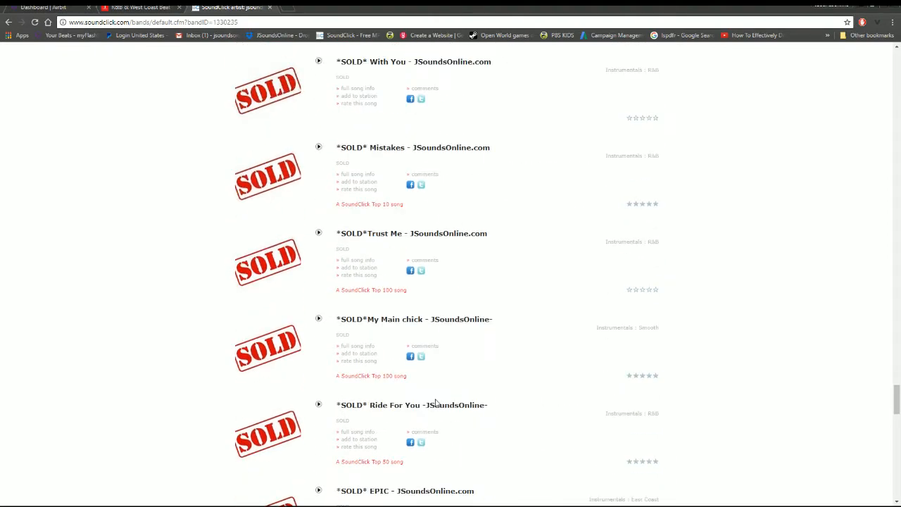
scroll(420, 376, "down", 1)
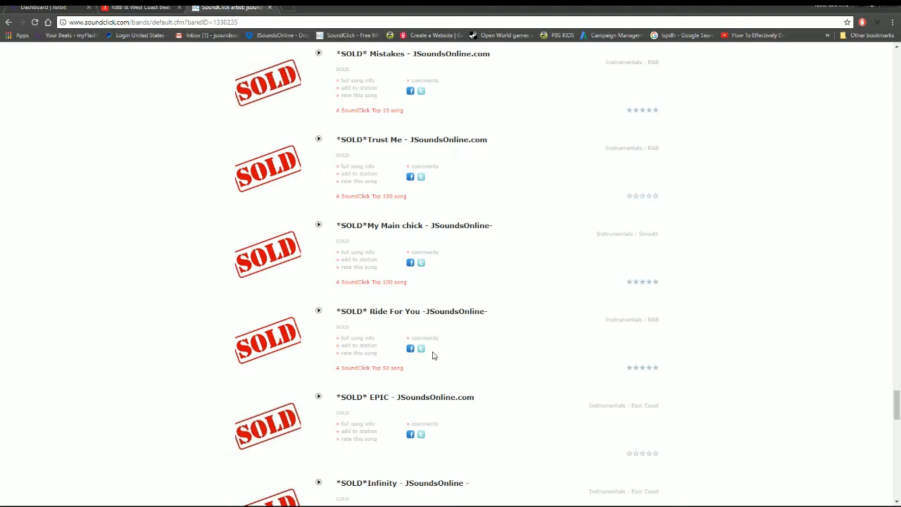
scroll(433, 352, "down", 4)
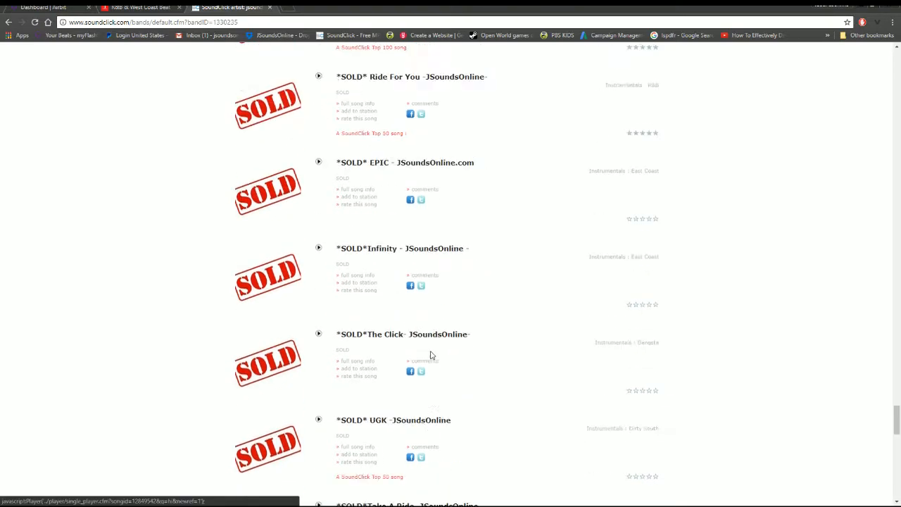
scroll(432, 354, "down", 5)
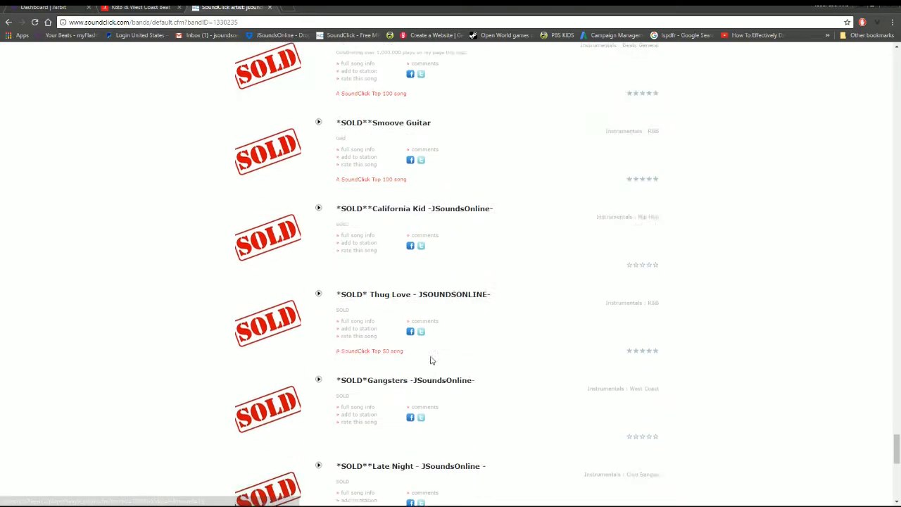
scroll(434, 359, "down", 6)
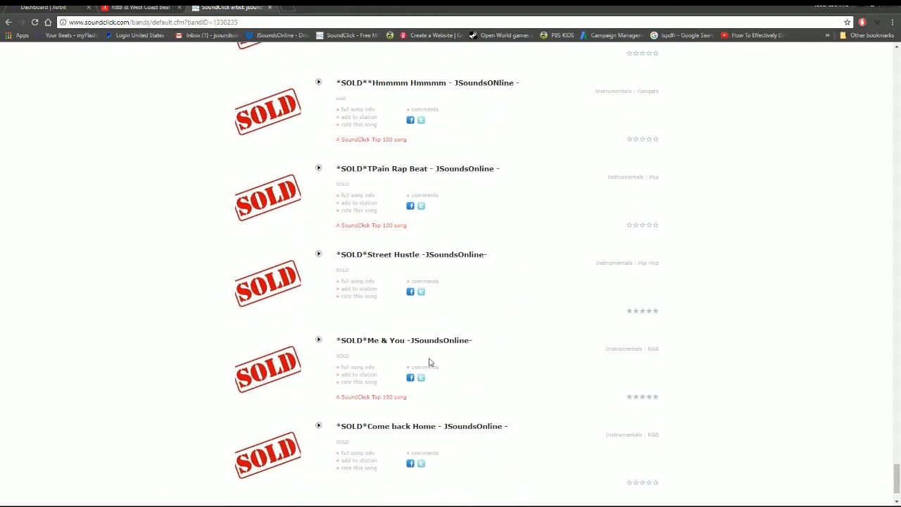
scroll(431, 360, "up", 15)
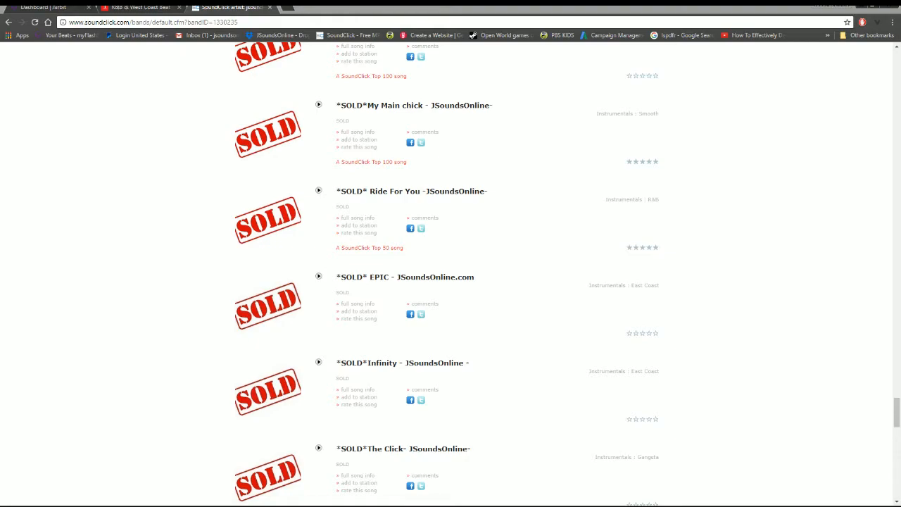
Leave SoundClick for the Airbit tab and browse Google Images results for "akai mpk" there.
left_click(34, 8)
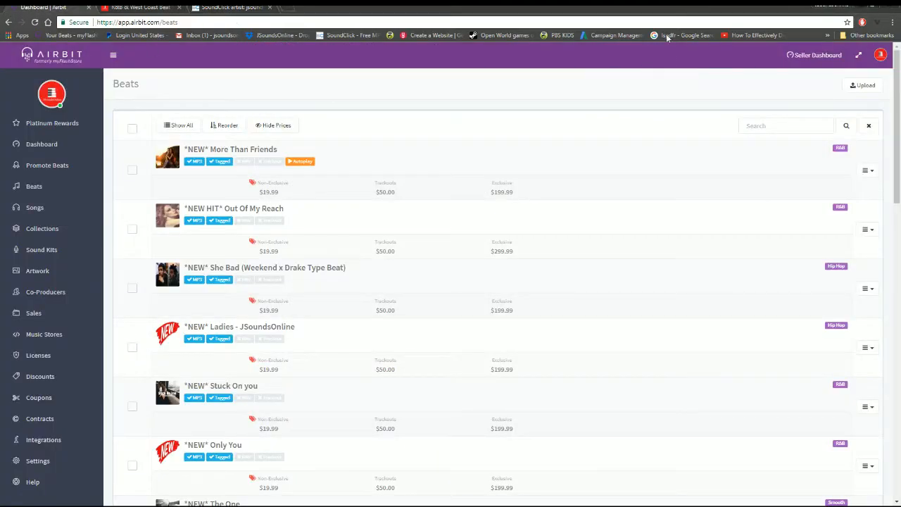
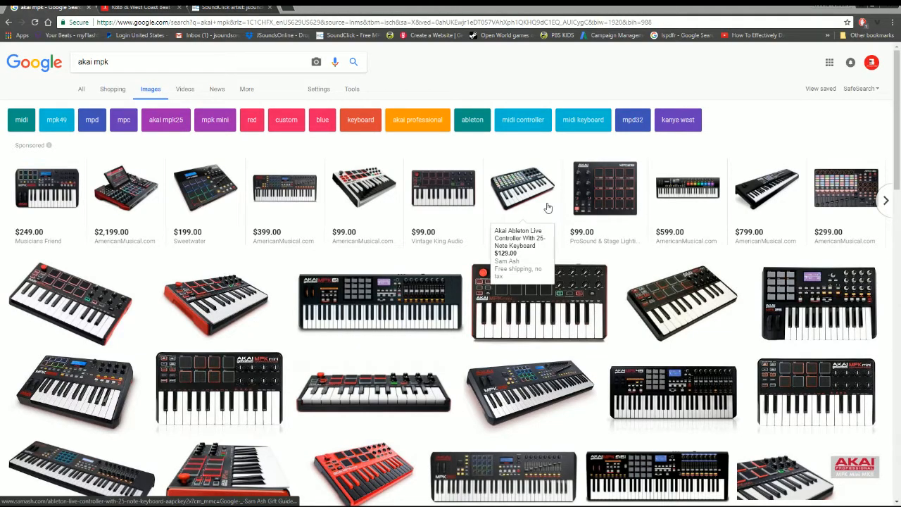
scroll(604, 243, "down", 6)
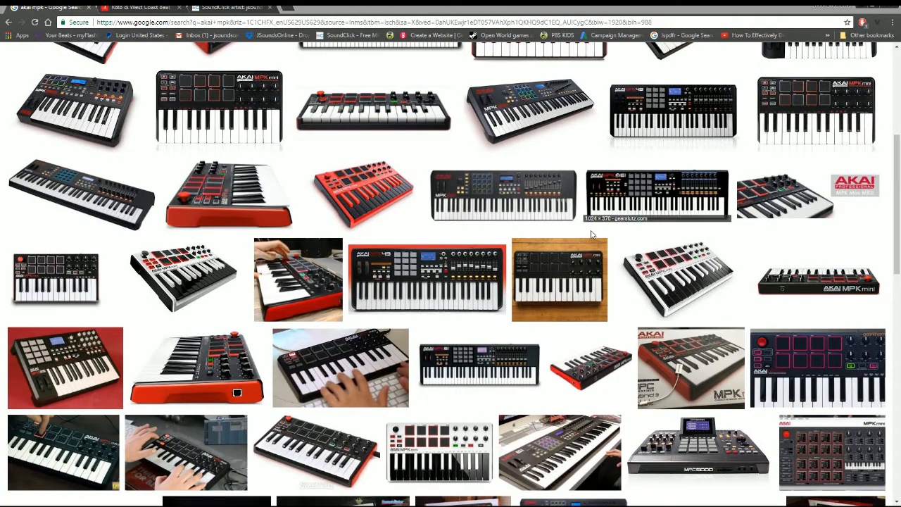
scroll(595, 243, "up", 4)
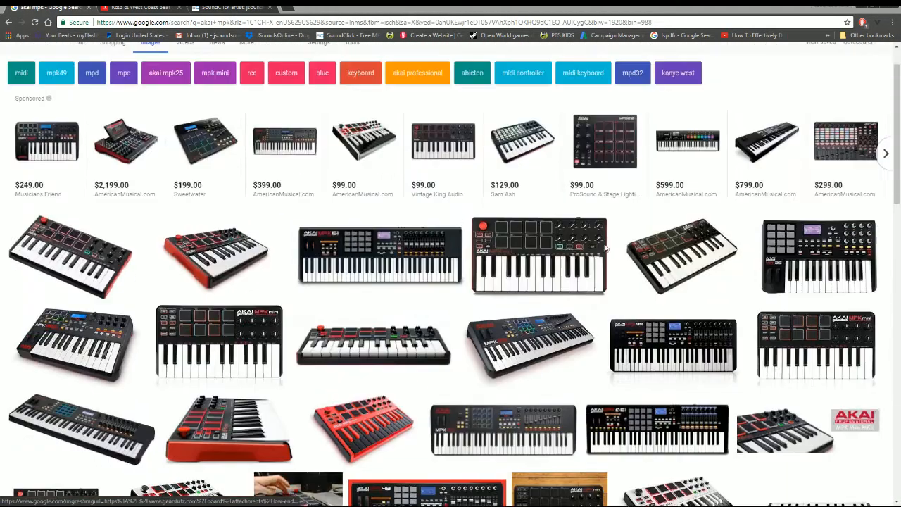